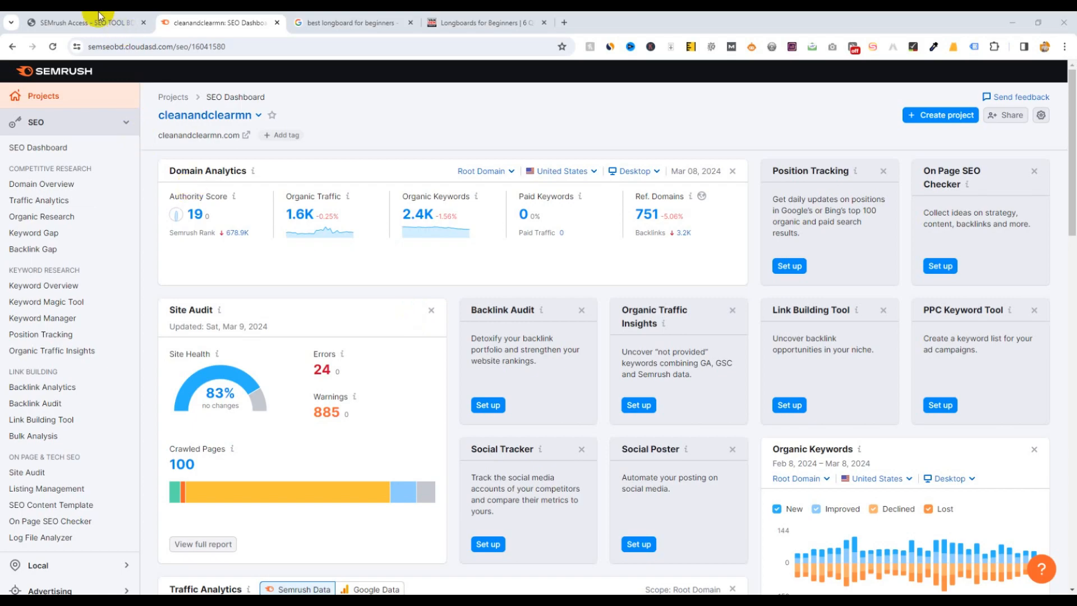
# View the SEMrush access page in the other browser tab and return to the SEO dashboard.
pyautogui.click(84, 22)
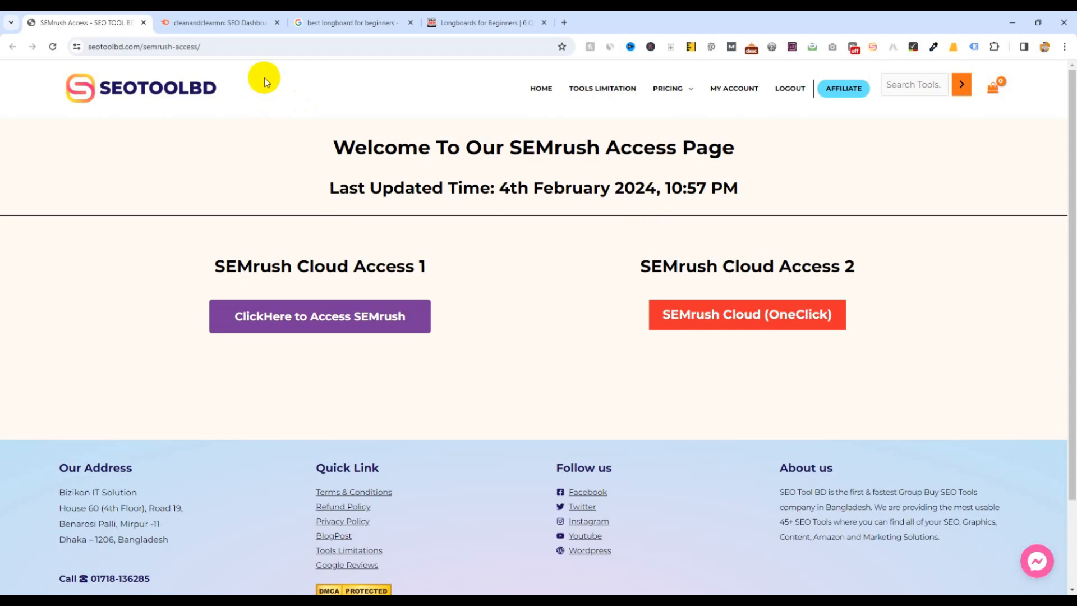
pyautogui.click(216, 21)
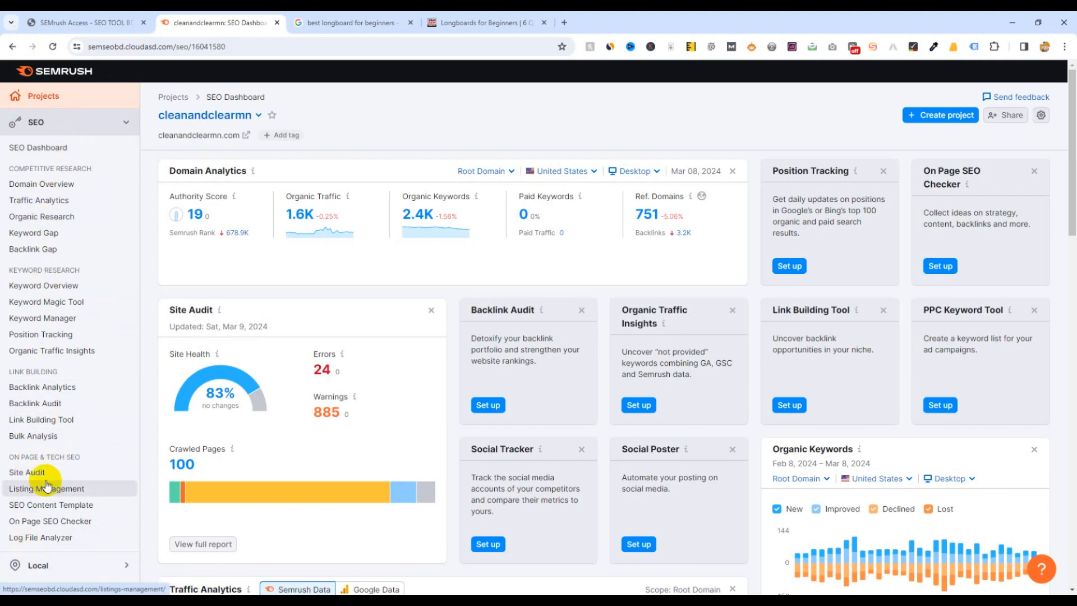
# Run a Keyword Overview search for "blender machine" in the US database without choosing a specific location.
pyautogui.click(50, 291)
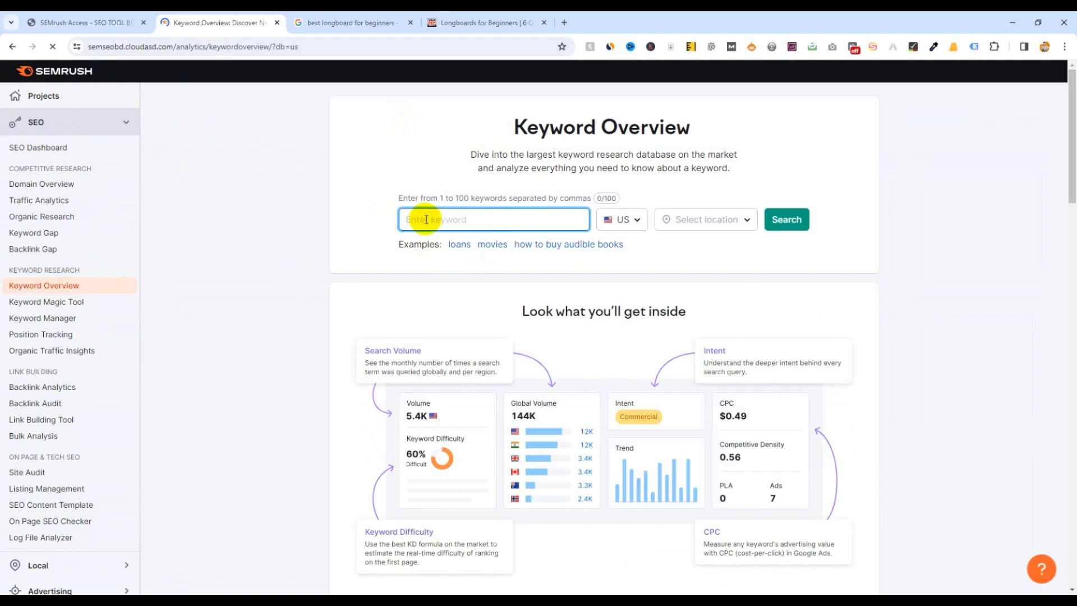
pyautogui.write('1. blender machine')
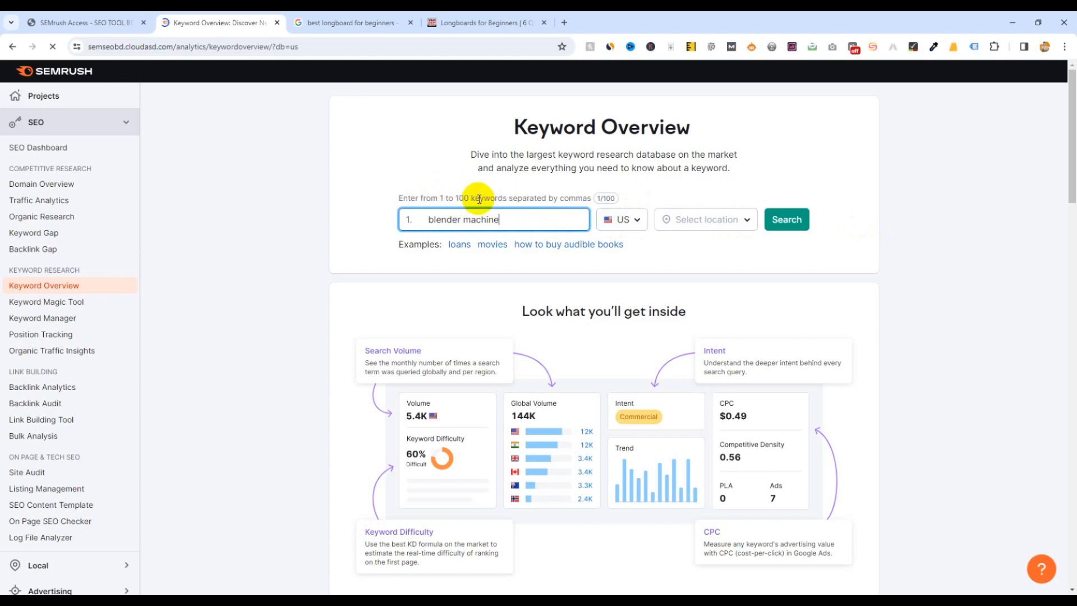
pyautogui.click(602, 201)
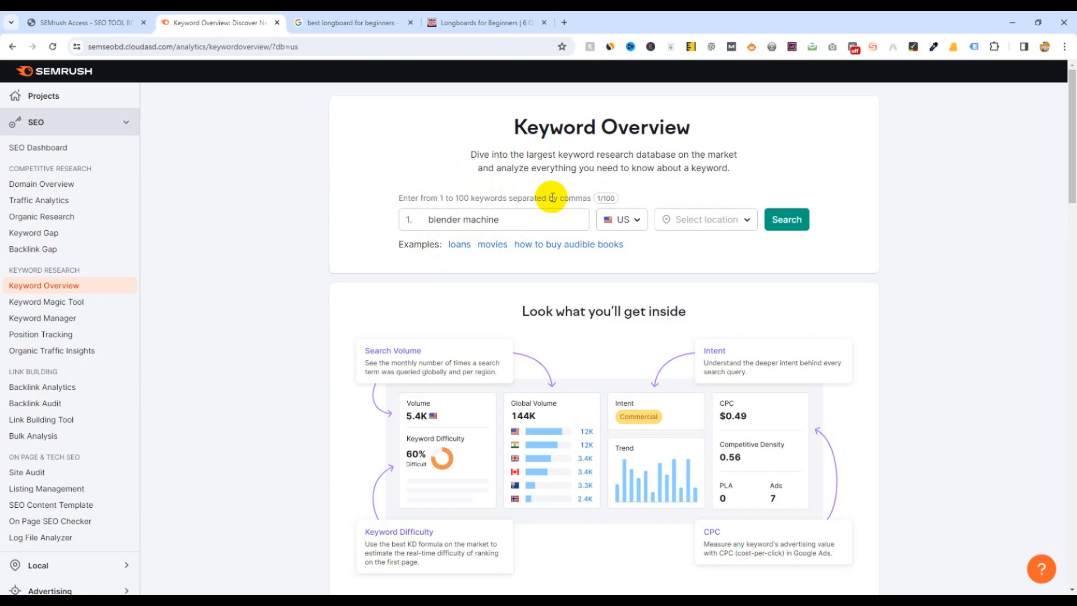
pyautogui.click(623, 222)
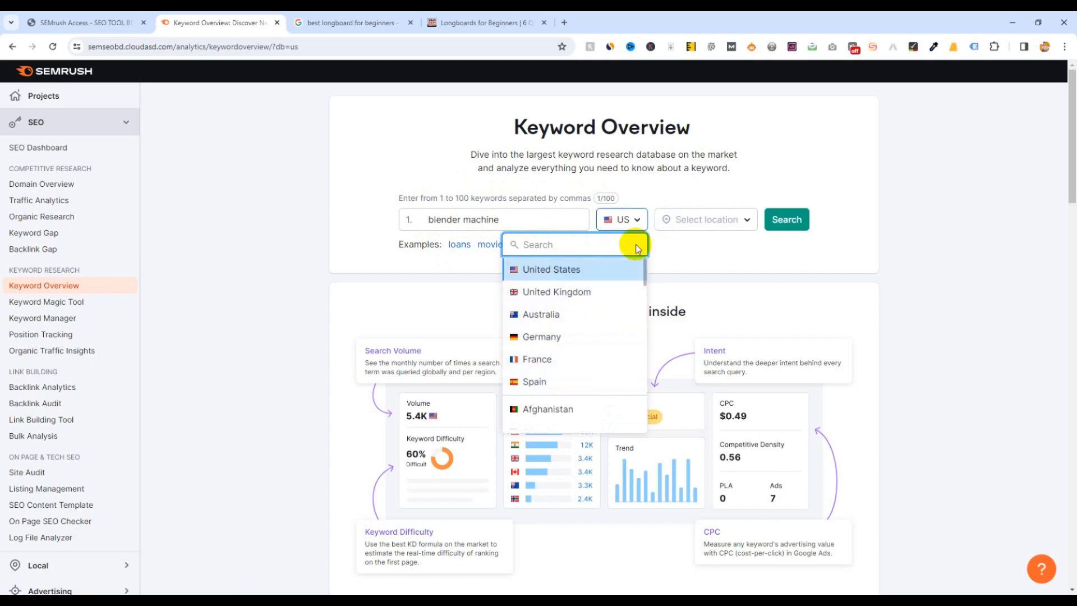
pyautogui.click(724, 255)
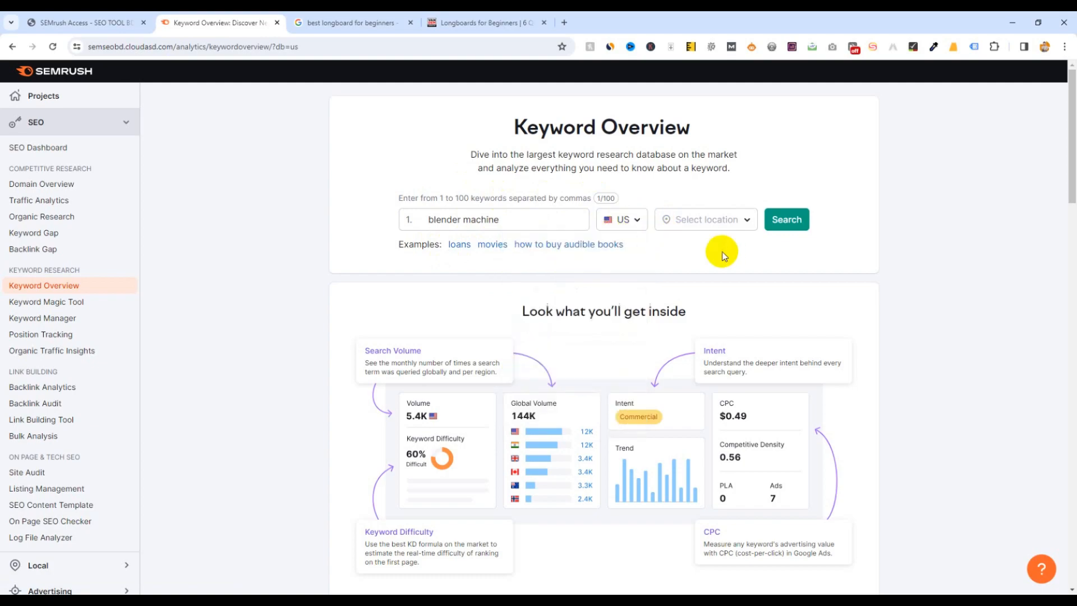
pyautogui.click(708, 225)
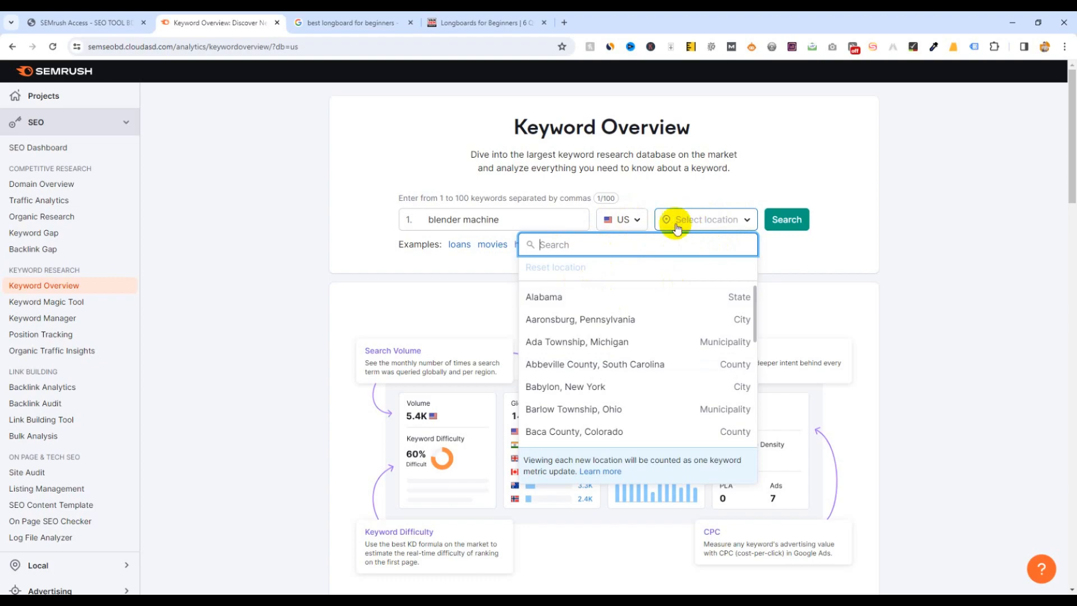
pyautogui.click(469, 275)
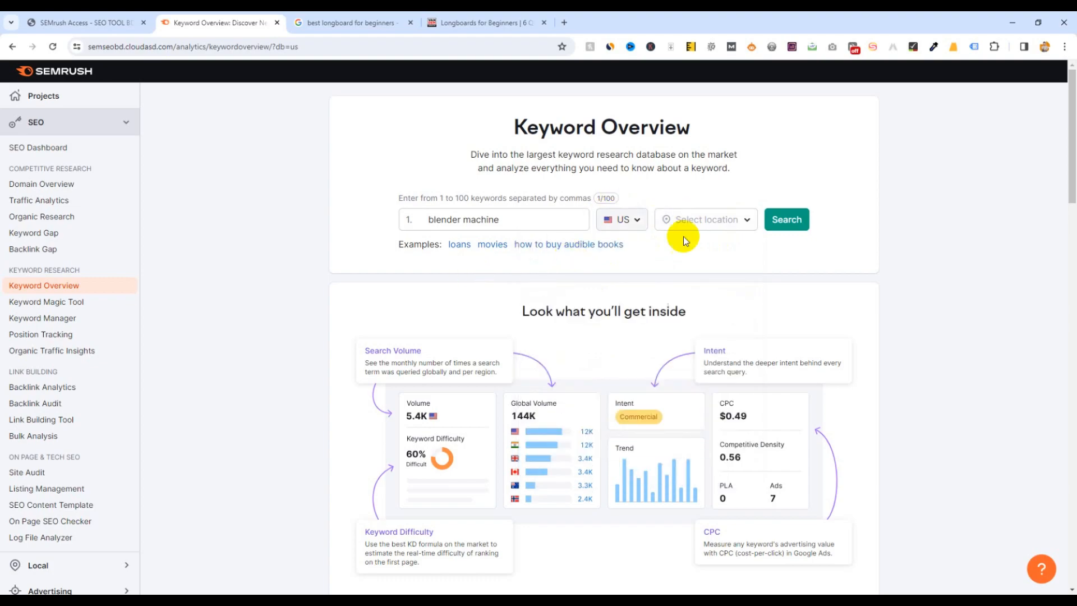
pyautogui.click(780, 227)
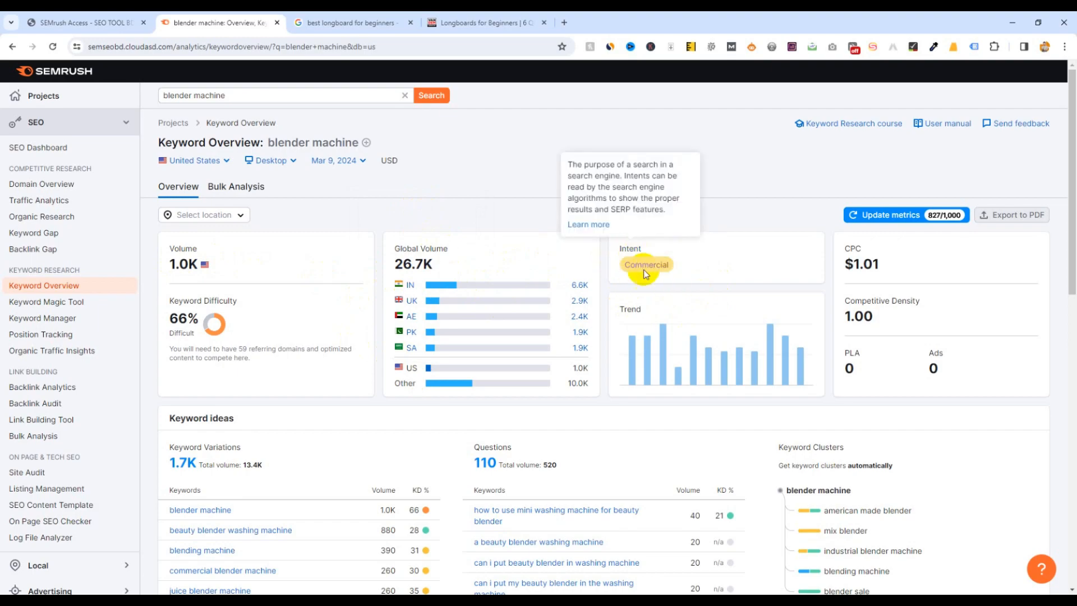
# Review the search intent and keyword ideas for blender machine and open the complete list of keyword variations.
pyautogui.moveTo(652, 266)
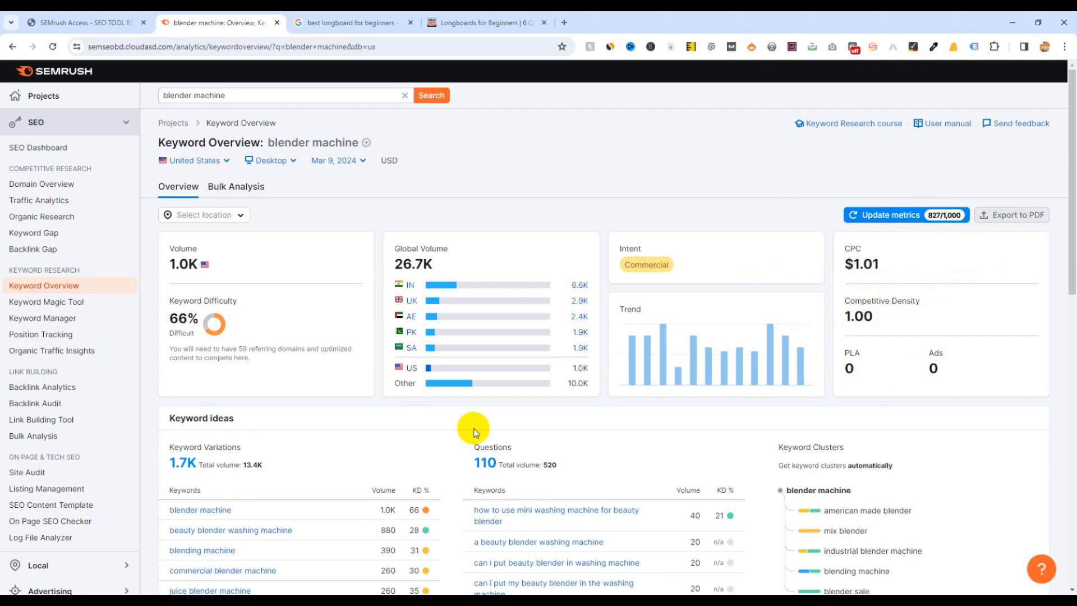
pyautogui.scroll(-2, 289, 460)
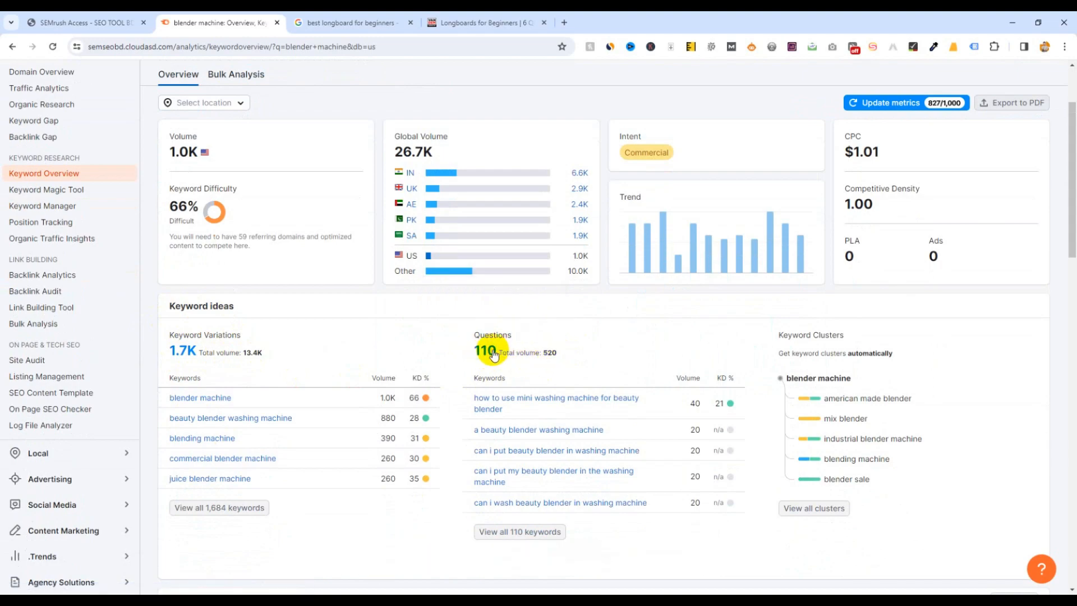
pyautogui.moveTo(489, 337)
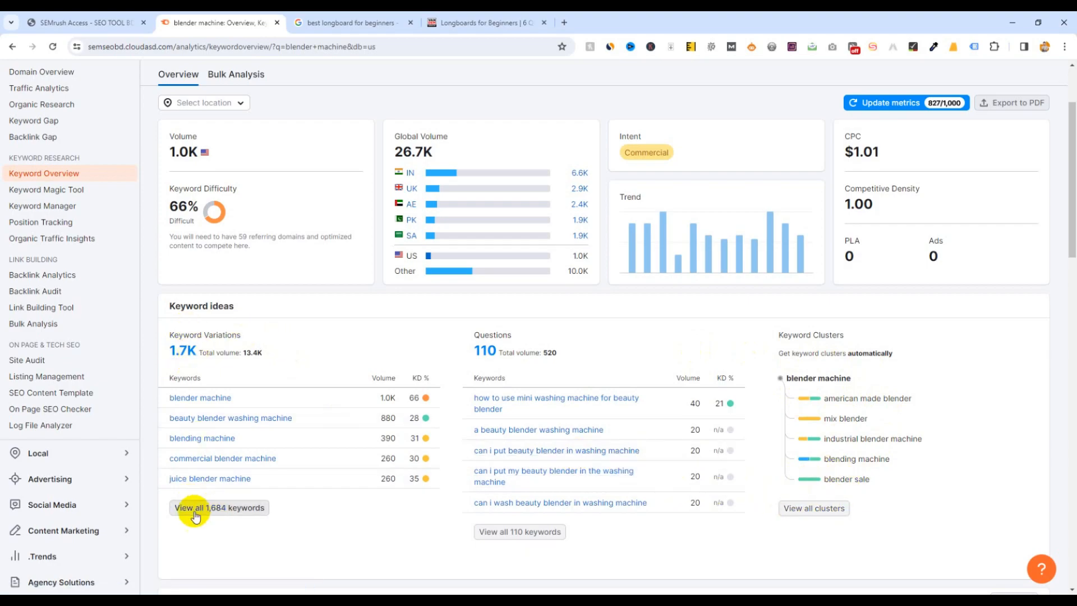
pyautogui.click(230, 510)
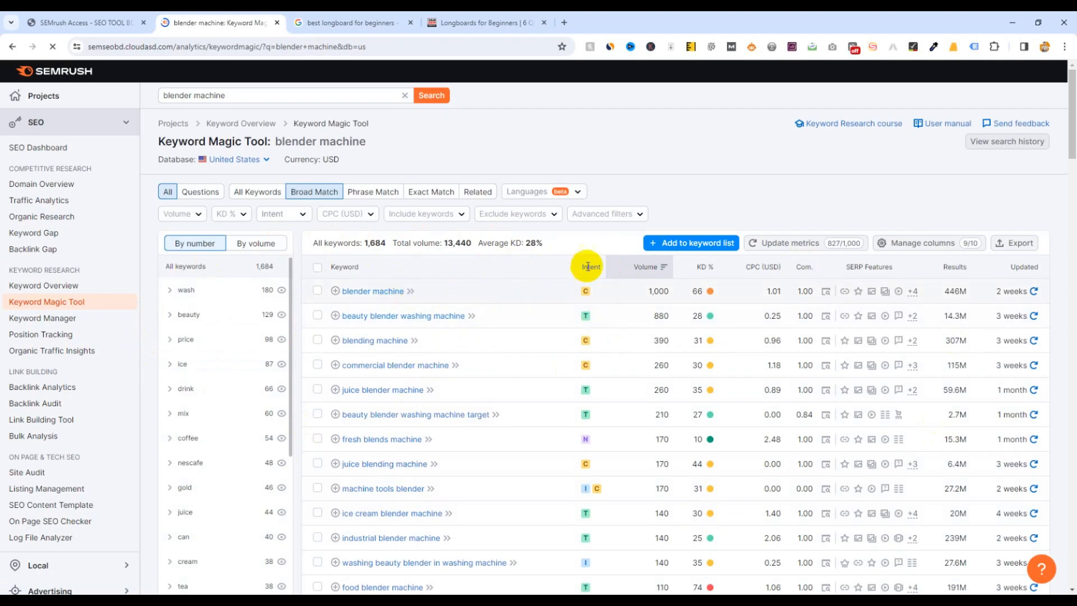
# Examine the intent, keyword difficulty and SERP features columns in the keyword variations list.
pyautogui.moveTo(587, 297)
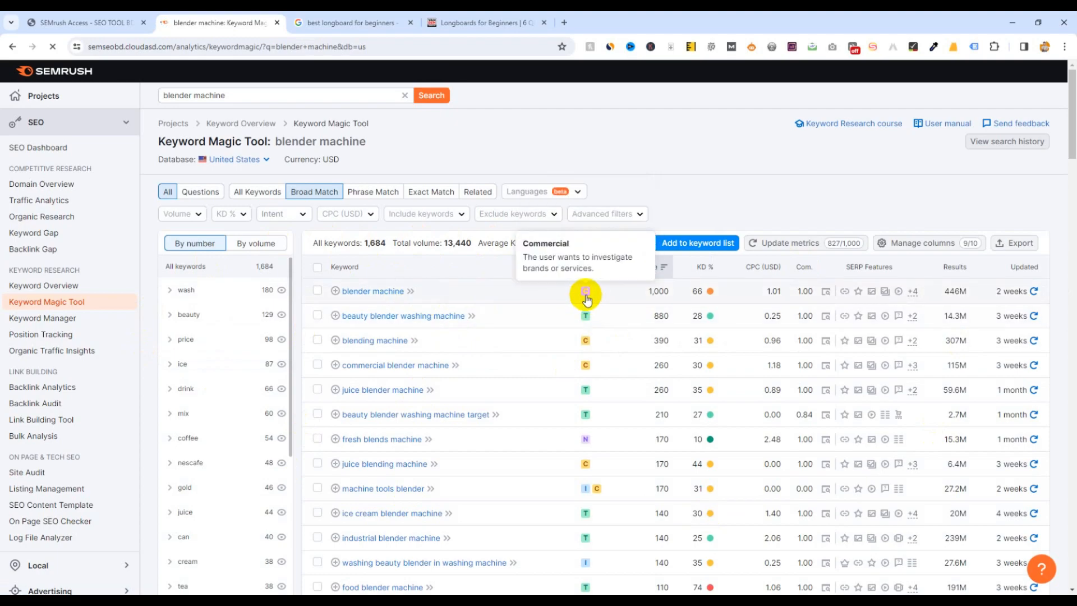
pyautogui.moveTo(585, 320)
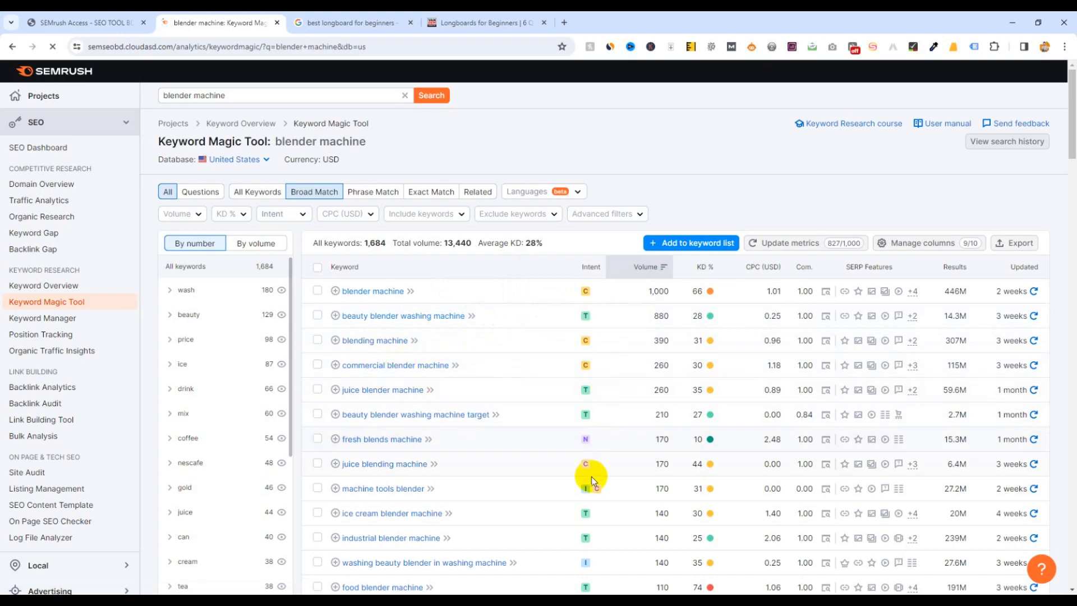
pyautogui.moveTo(585, 493)
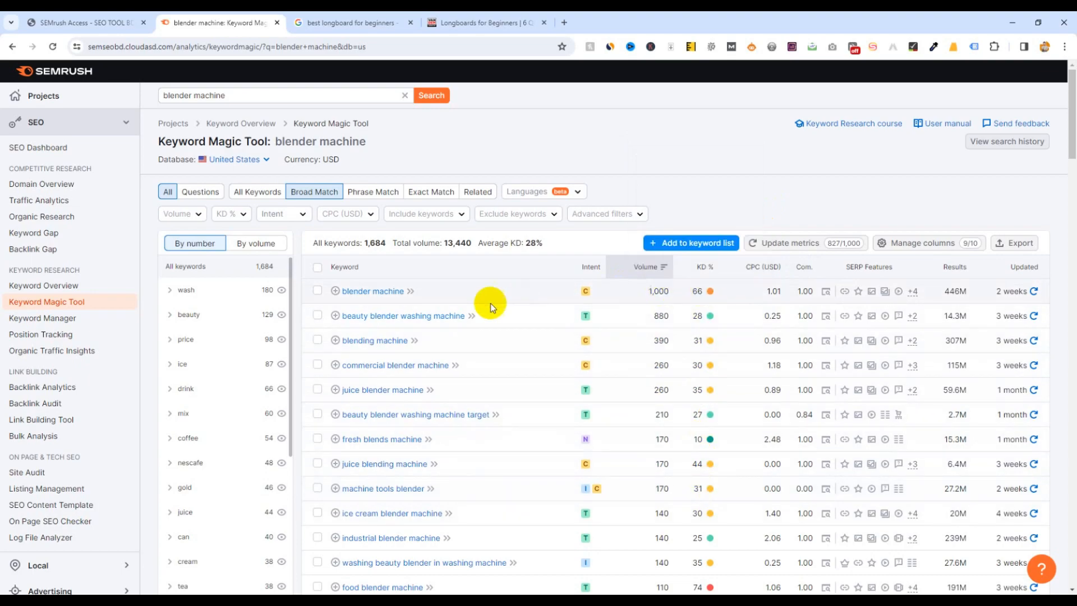
pyautogui.moveTo(699, 293)
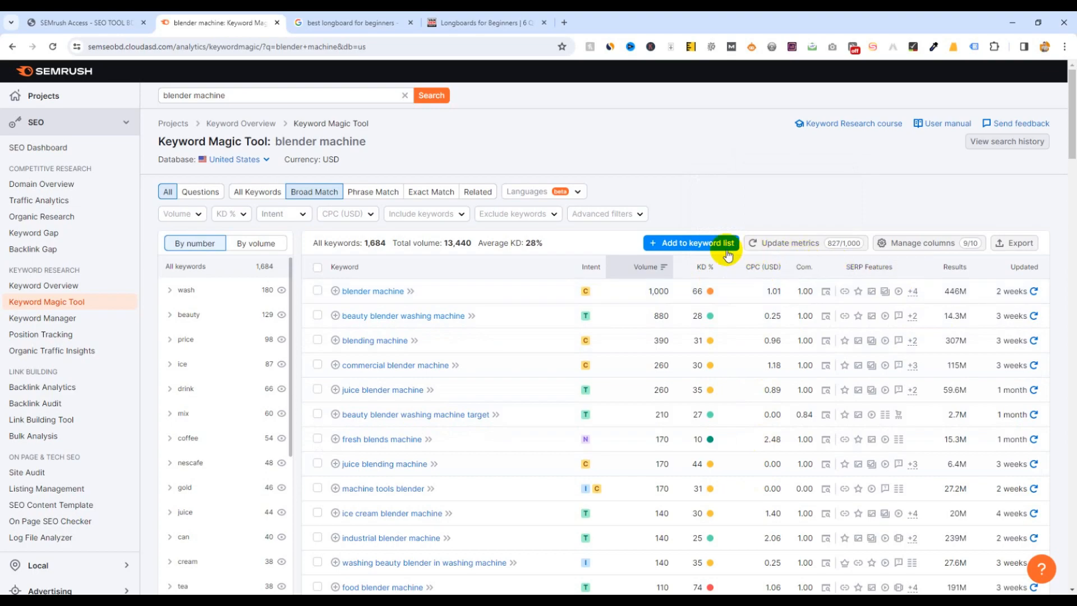
pyautogui.moveTo(846, 292)
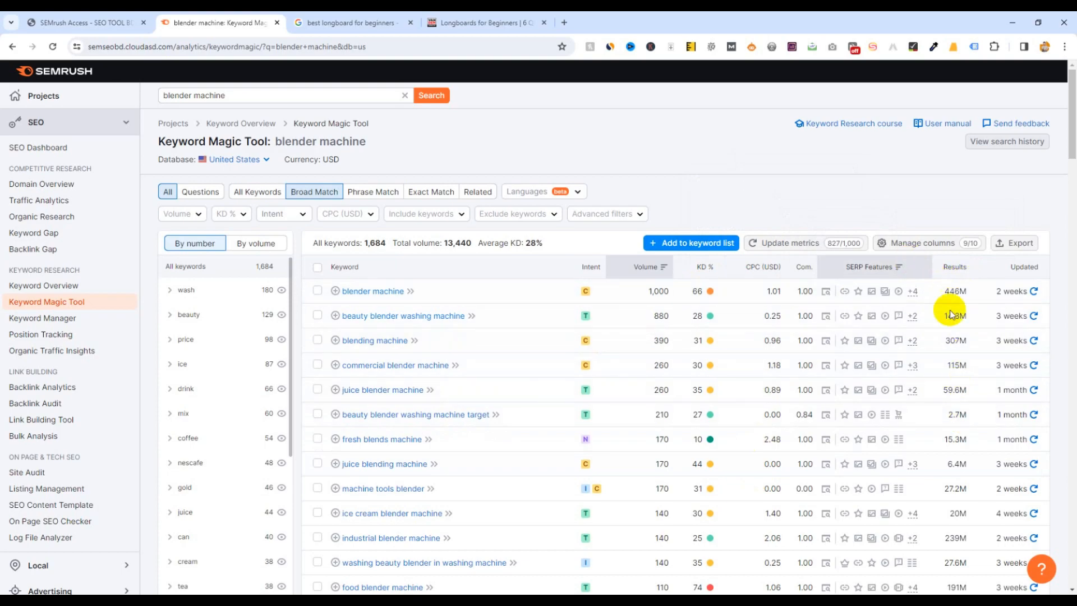
# Search Google for "best longboard for beginners" in a new tab, highlight the result count, and return to the Keyword Magic Tool.
pyautogui.click(564, 22)
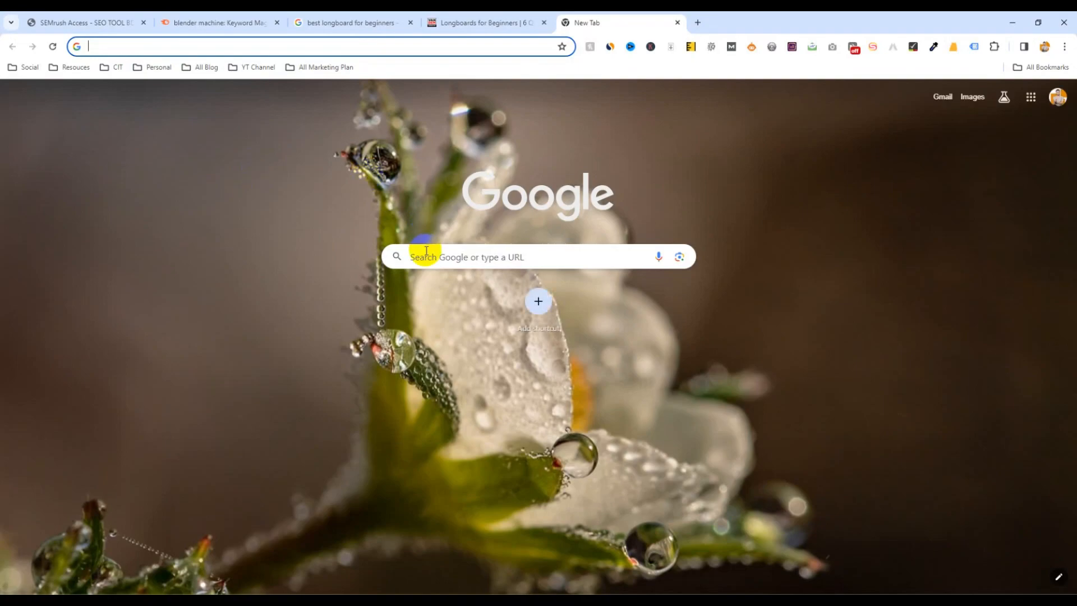
pyautogui.click(426, 252)
pyautogui.click(440, 279)
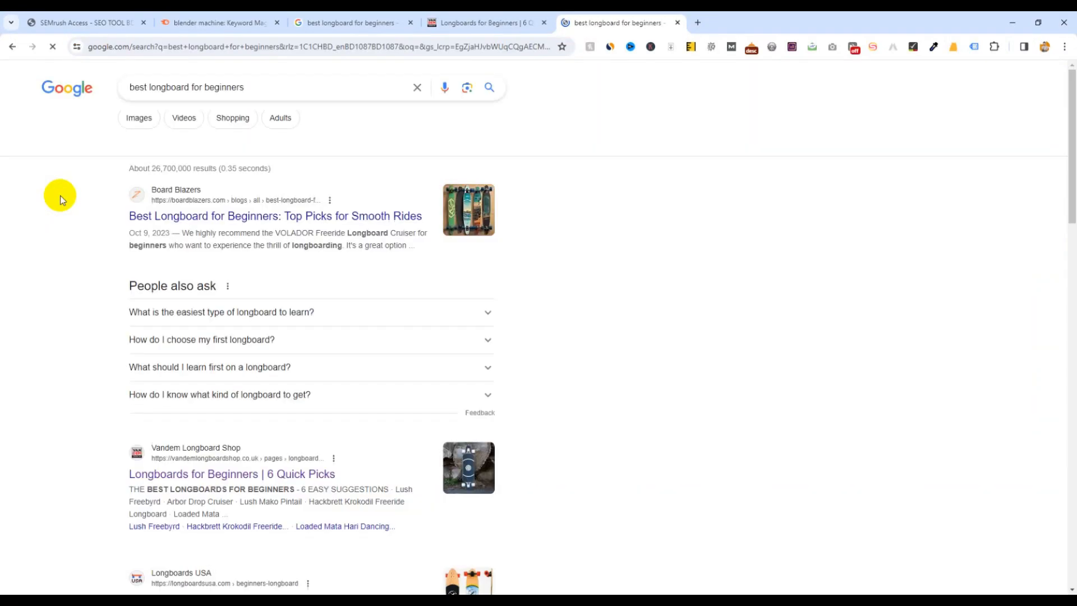
pyautogui.moveTo(150, 168); pyautogui.dragTo(193, 169)
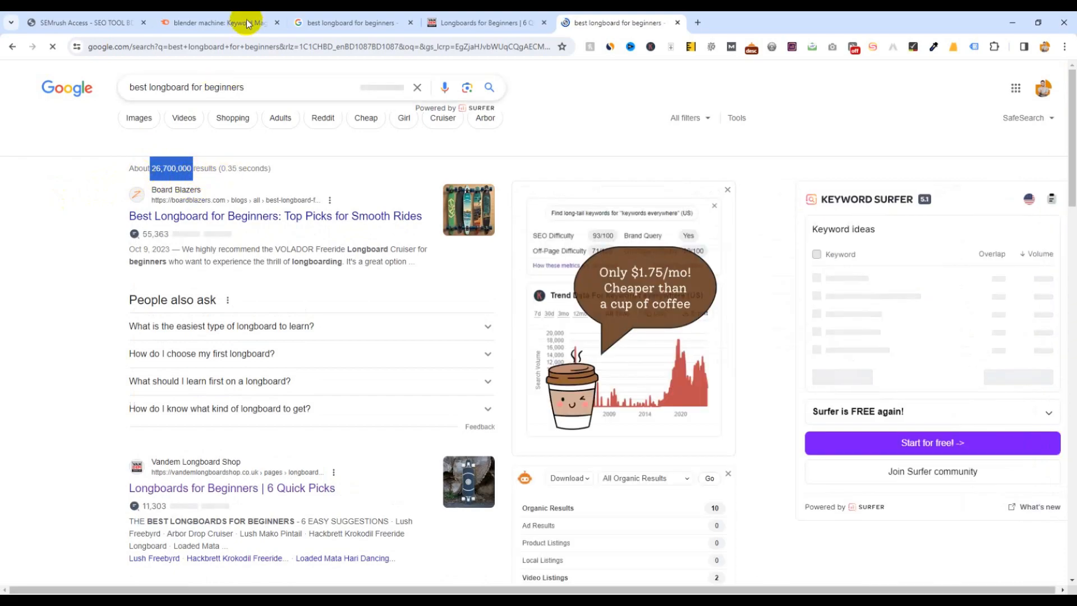
pyautogui.click(264, 22)
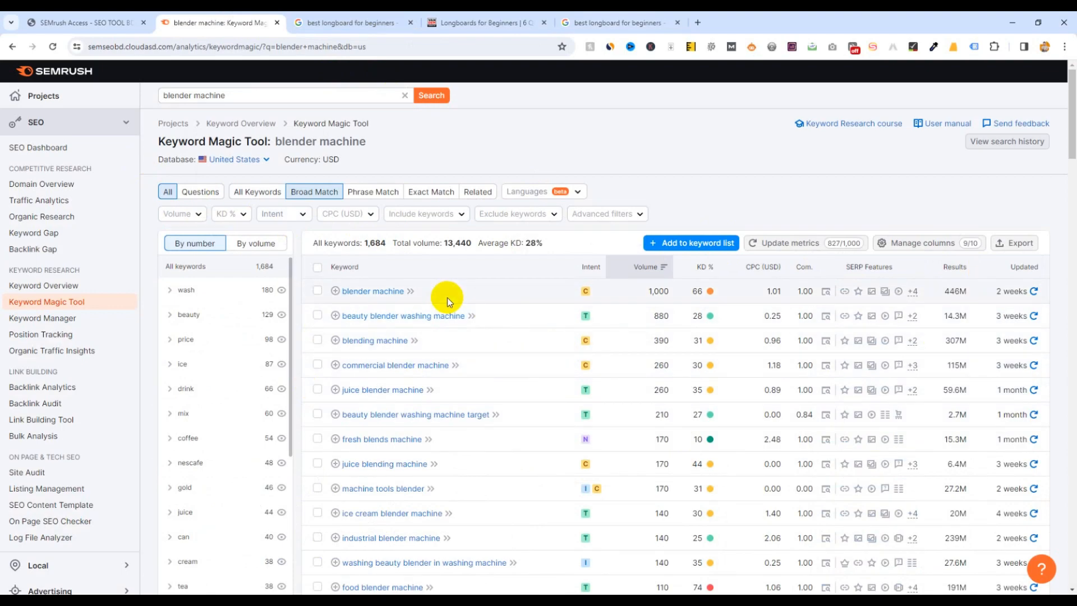
# Limit the blender machine list to questions and check the broad-match keyword count and the related keywords' total volume.
pyautogui.click(200, 192)
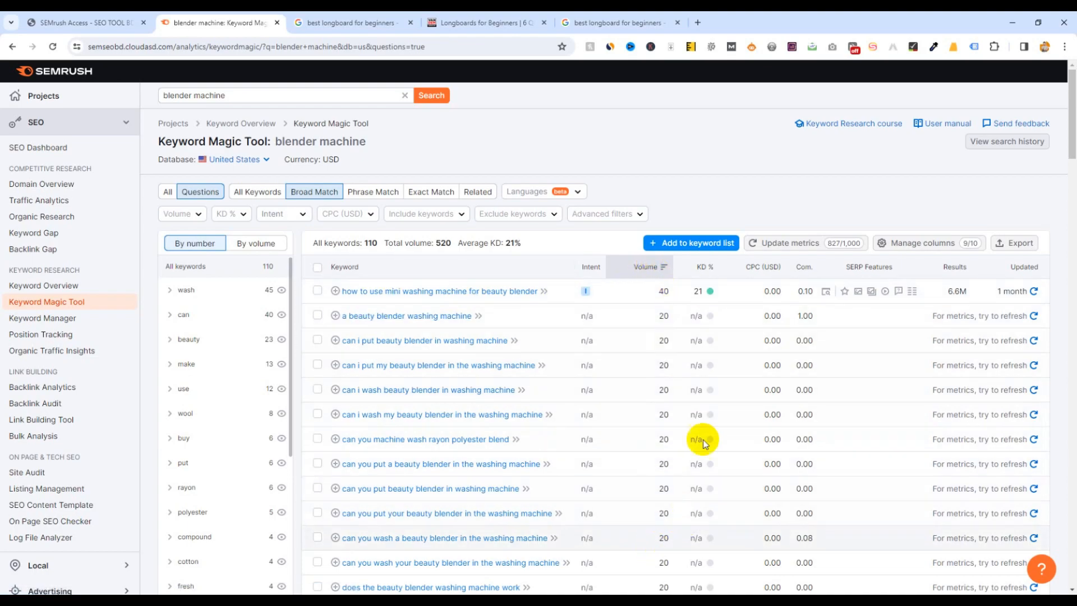
pyautogui.moveTo(705, 301)
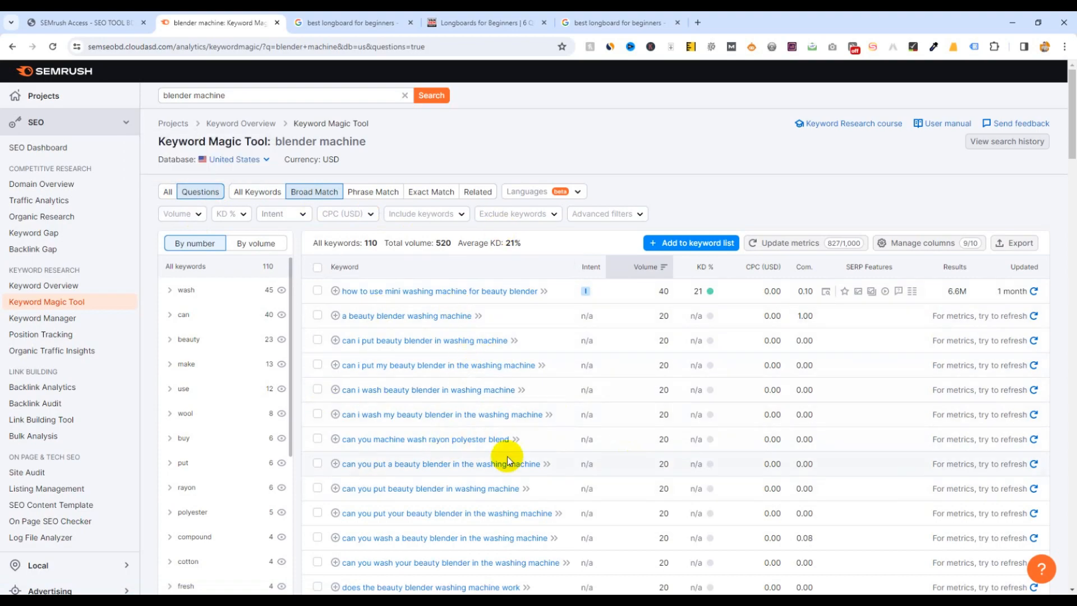
pyautogui.doubleClick(366, 241)
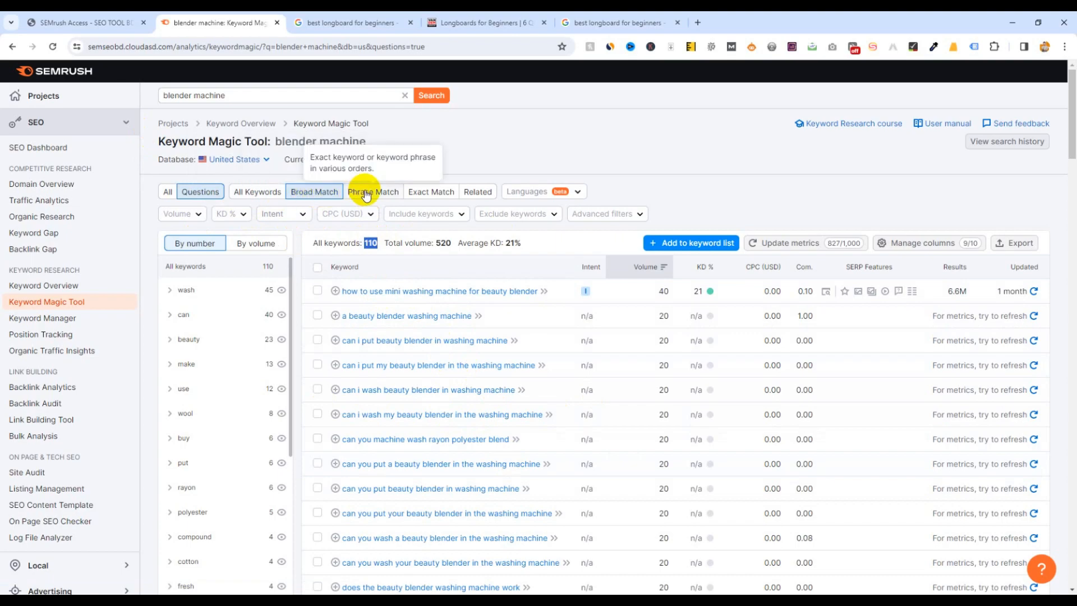
pyautogui.click(479, 193)
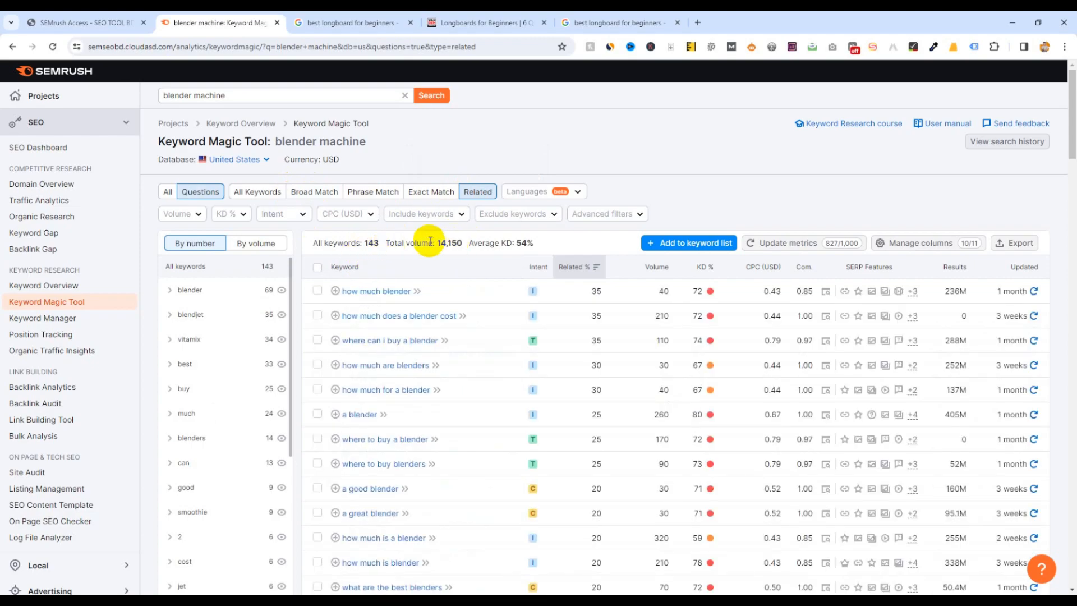
pyautogui.doubleClick(446, 242)
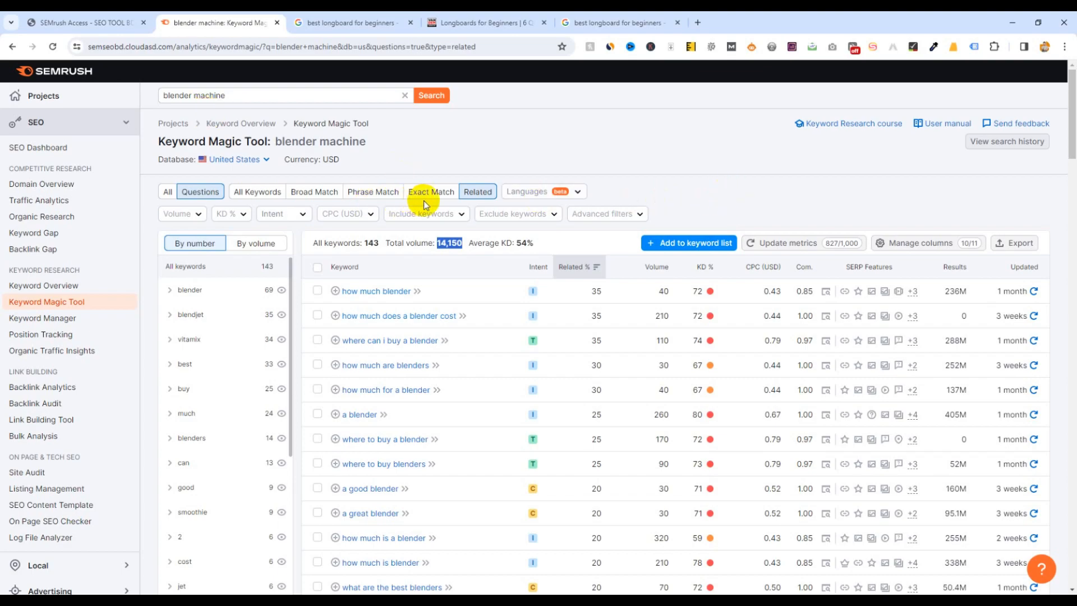
# Show all keywords instead of only questions and compare the broad, phrase and exact match lists, ending on exact match.
pyautogui.click(306, 195)
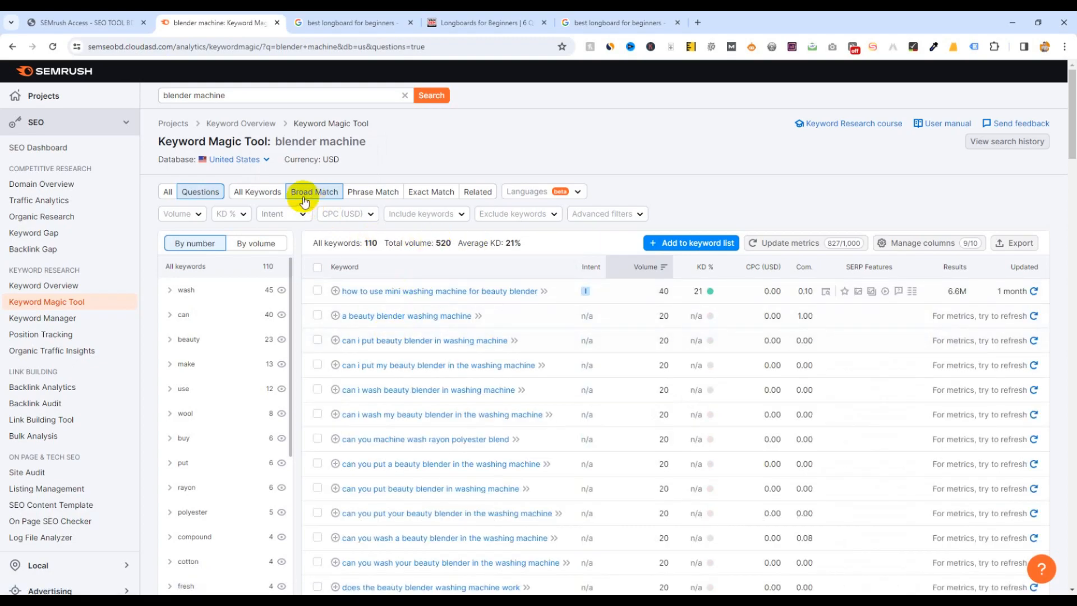
pyautogui.click(168, 192)
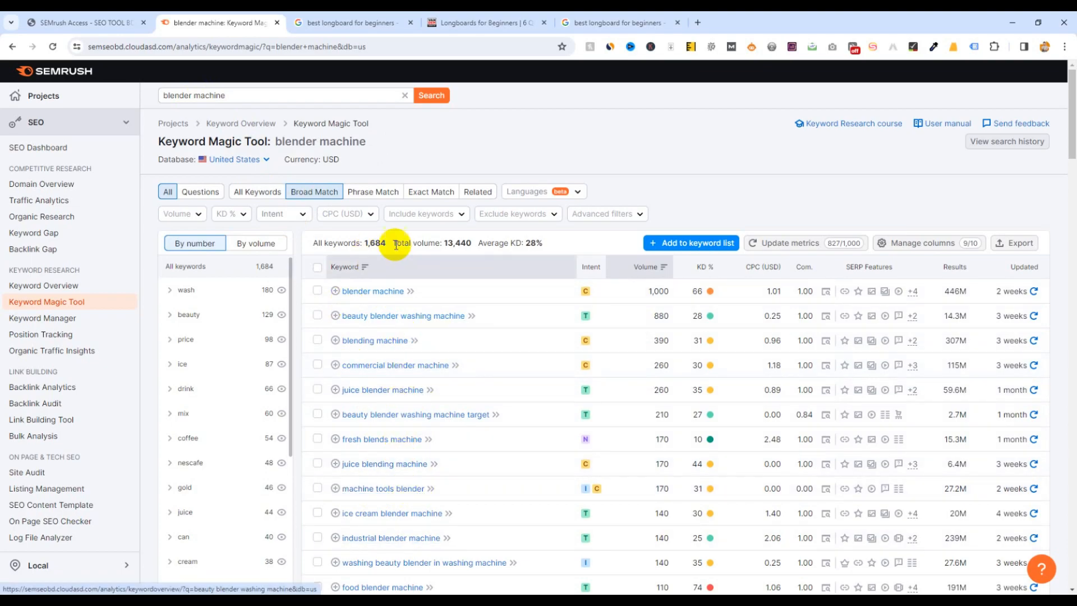
pyautogui.click(373, 193)
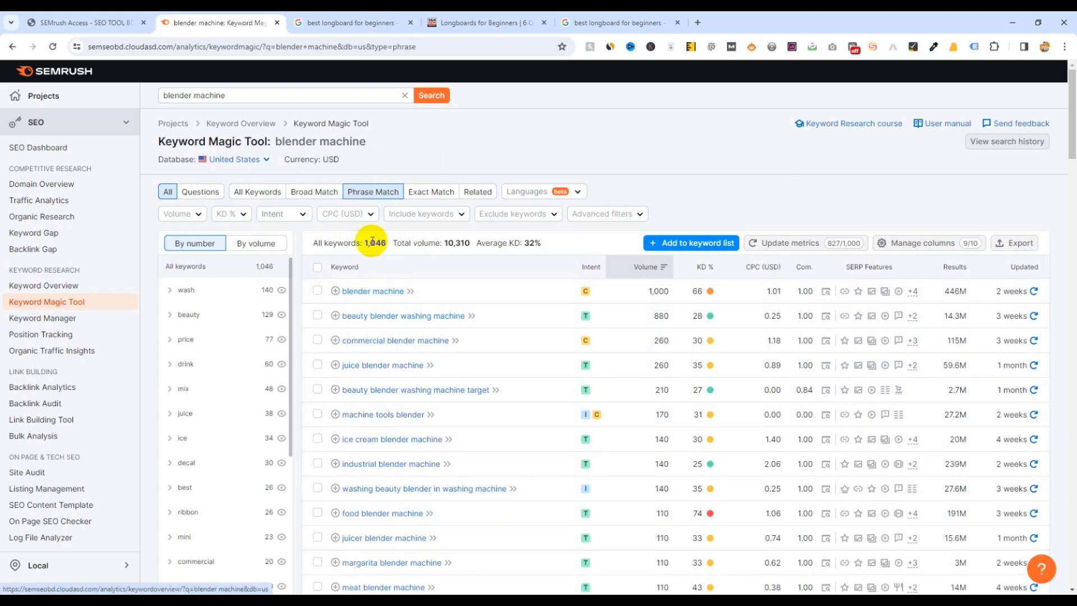
pyautogui.click(427, 193)
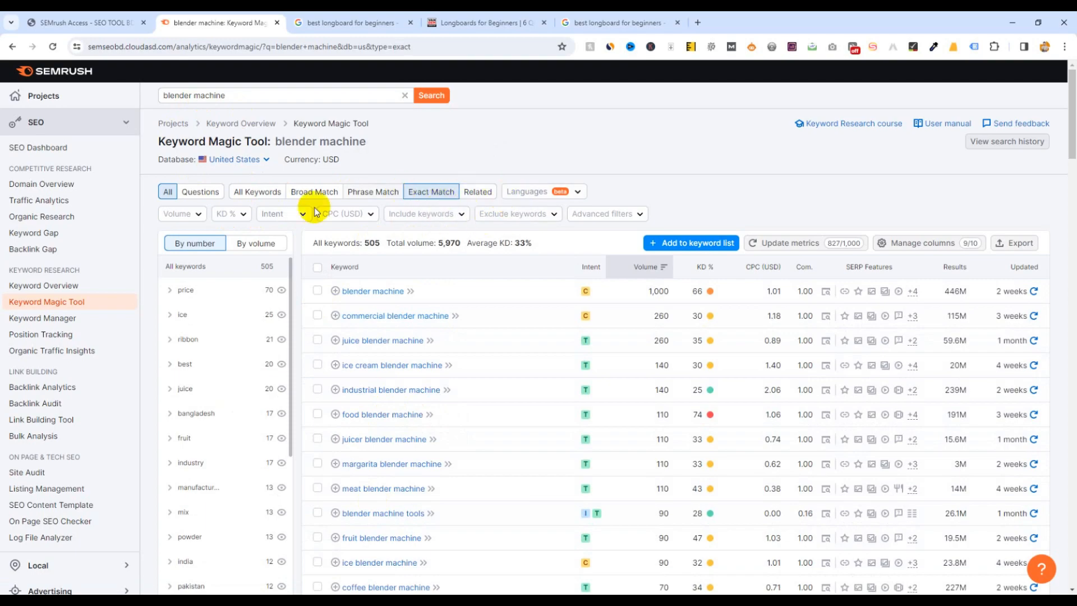
# View the language options available for filtering the blender machine keywords.
pyautogui.click(537, 193)
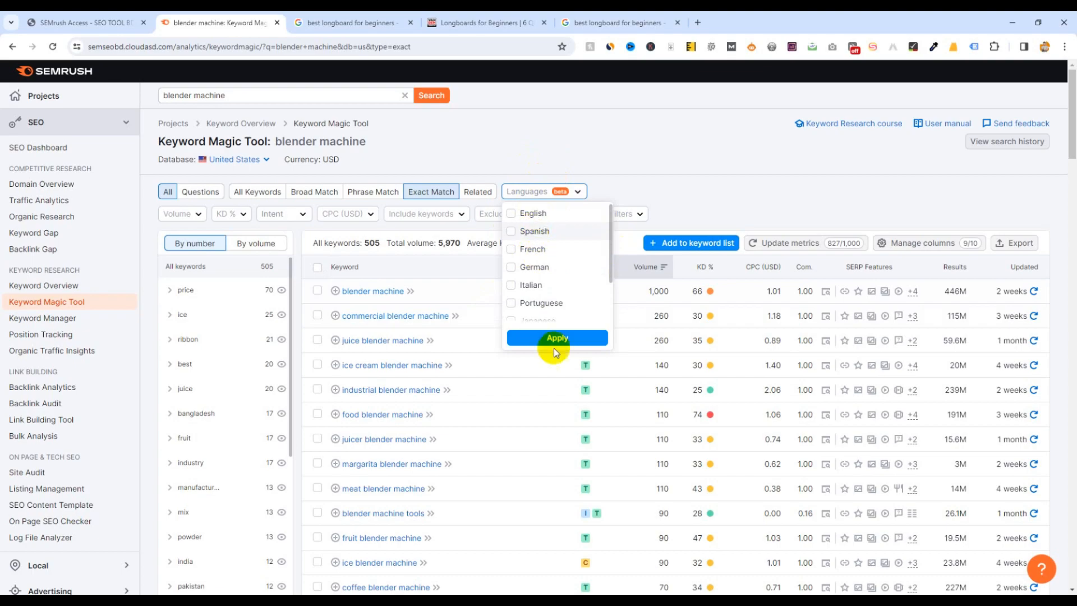
pyautogui.click(613, 156)
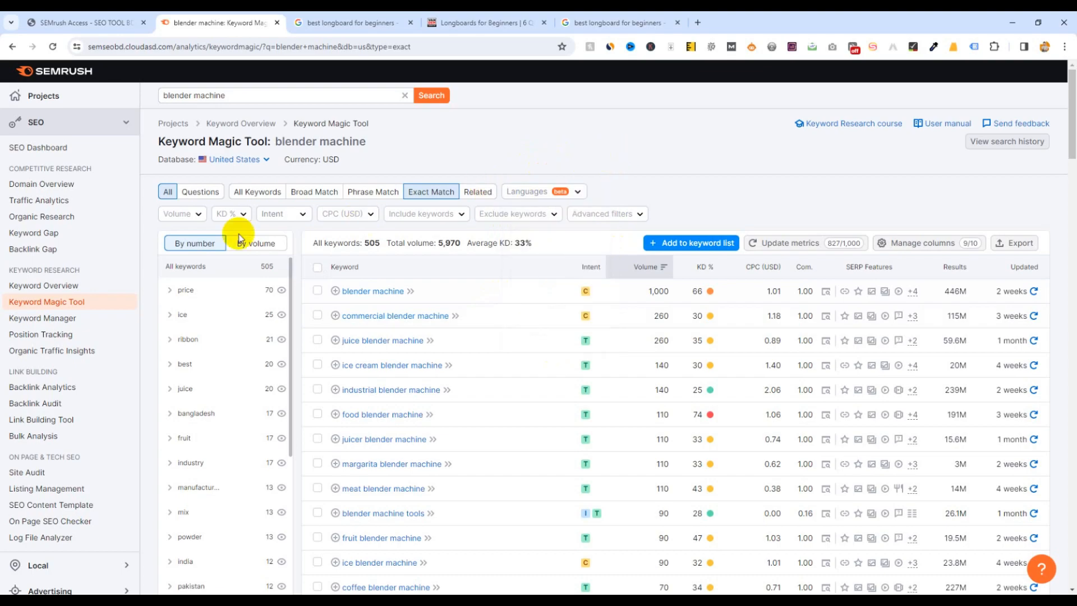
# Filter the exact-match keywords to a custom search volume range of 100 to 3500.
pyautogui.click(182, 215)
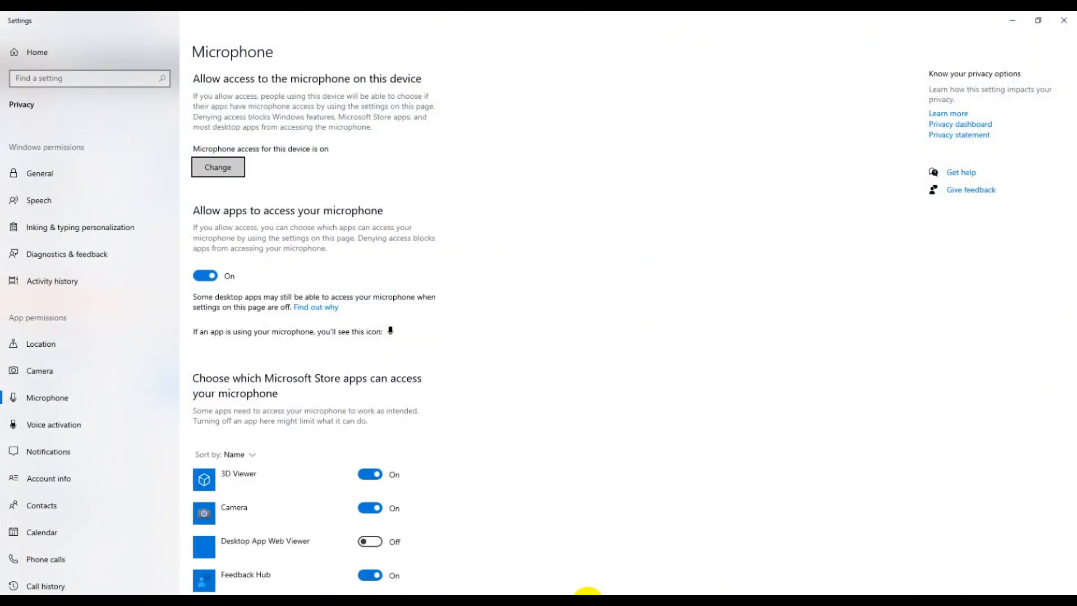
pyautogui.click(586, 600)
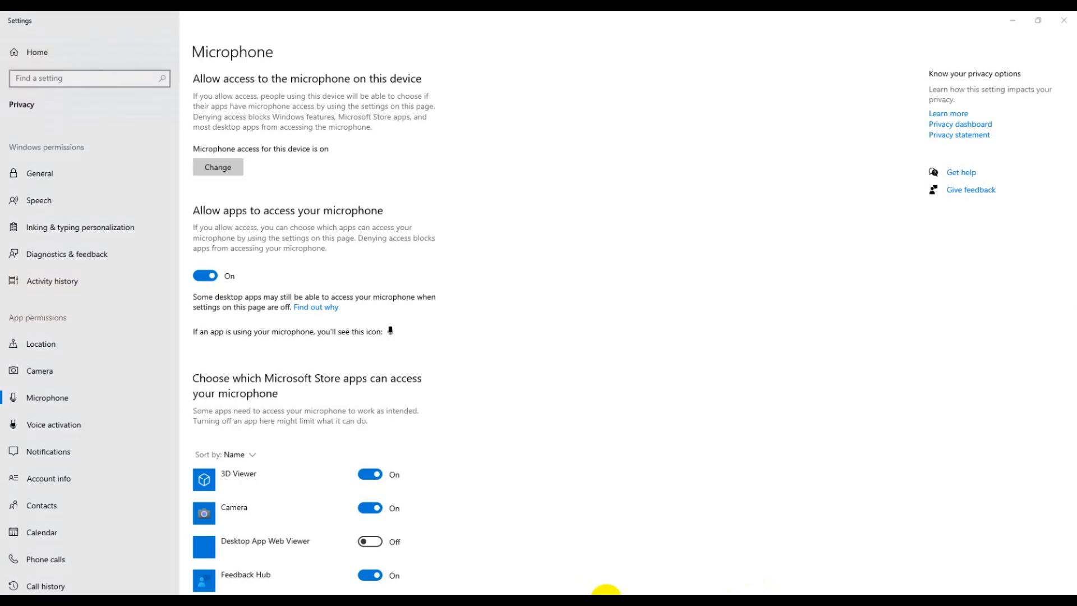
pyautogui.click(1021, 21)
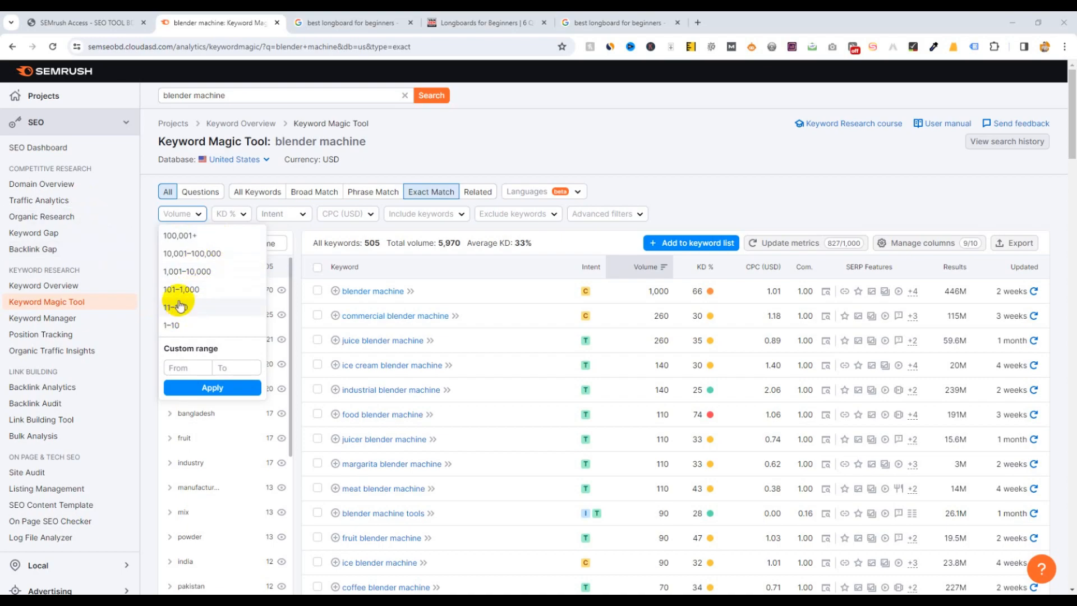
pyautogui.click(184, 365)
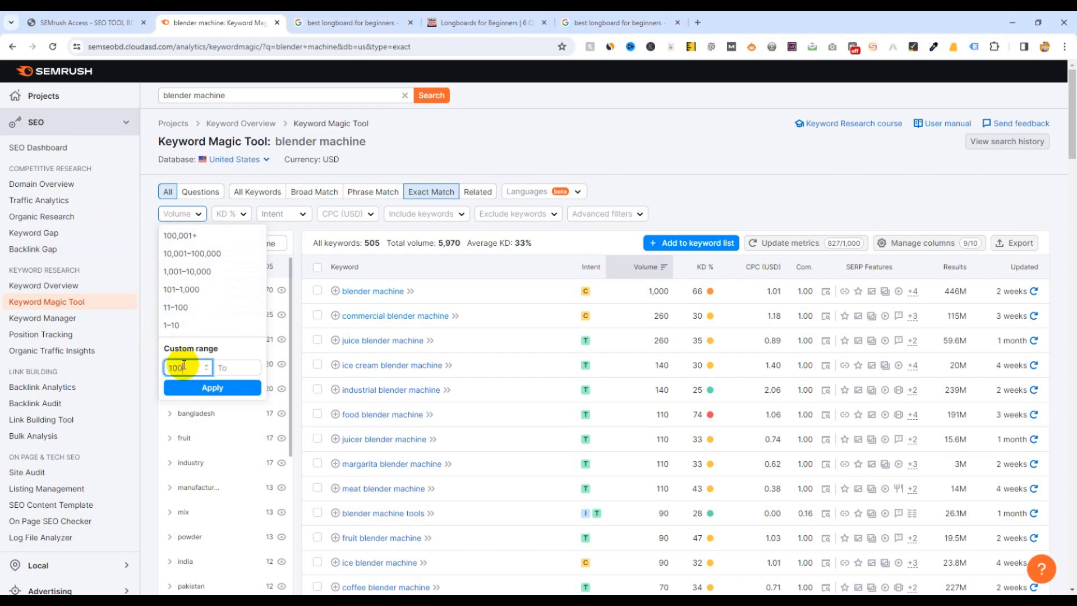
pyautogui.click(222, 367)
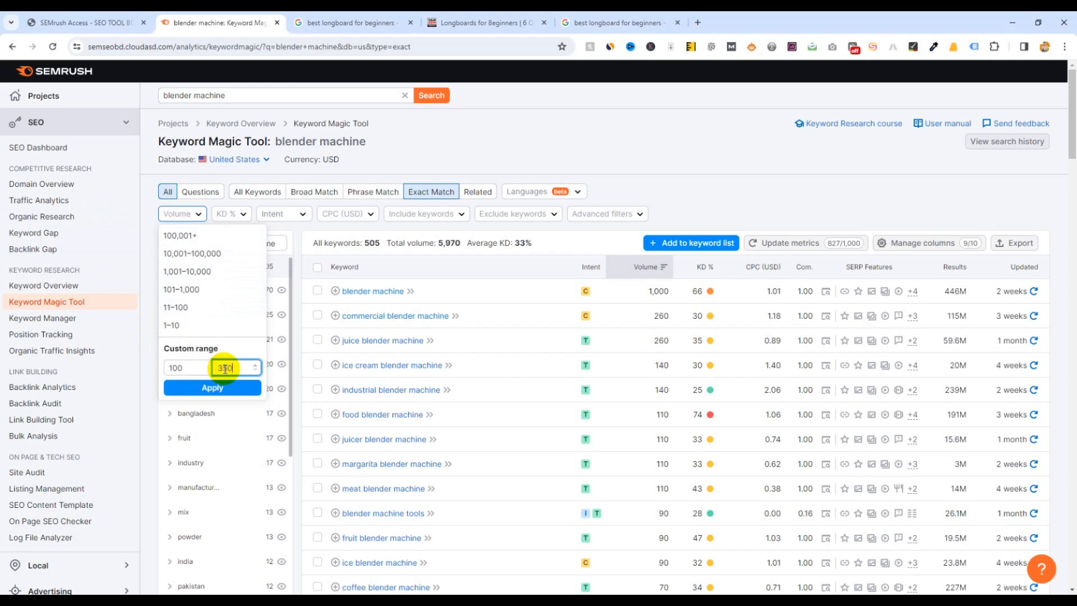
pyautogui.write('3500')
pyautogui.click(219, 387)
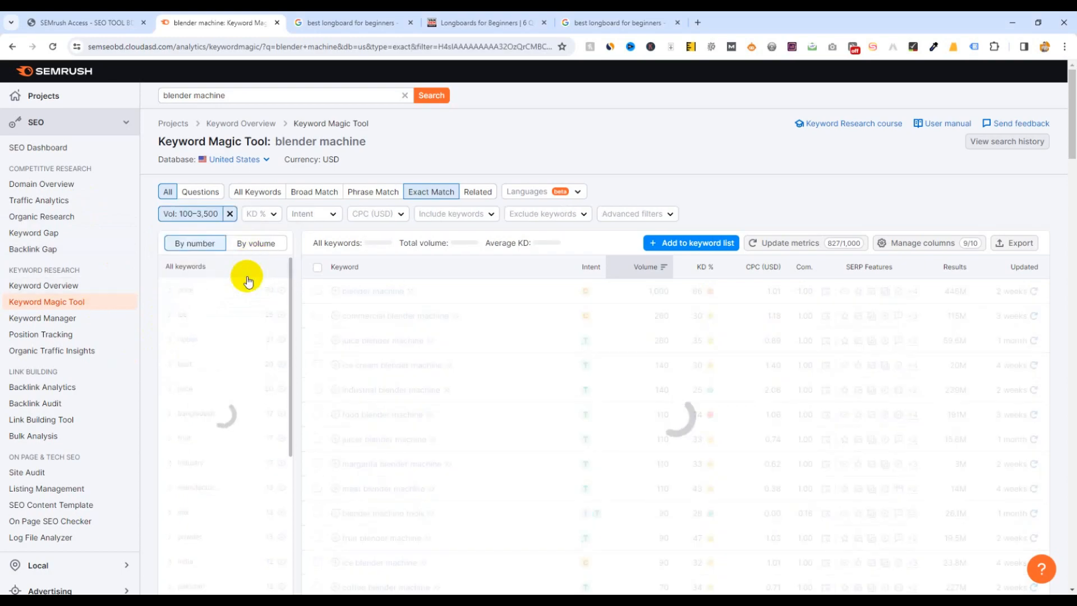
# Limit the keyword difficulty of the list to Easy, 15–29%.
pyautogui.click(268, 215)
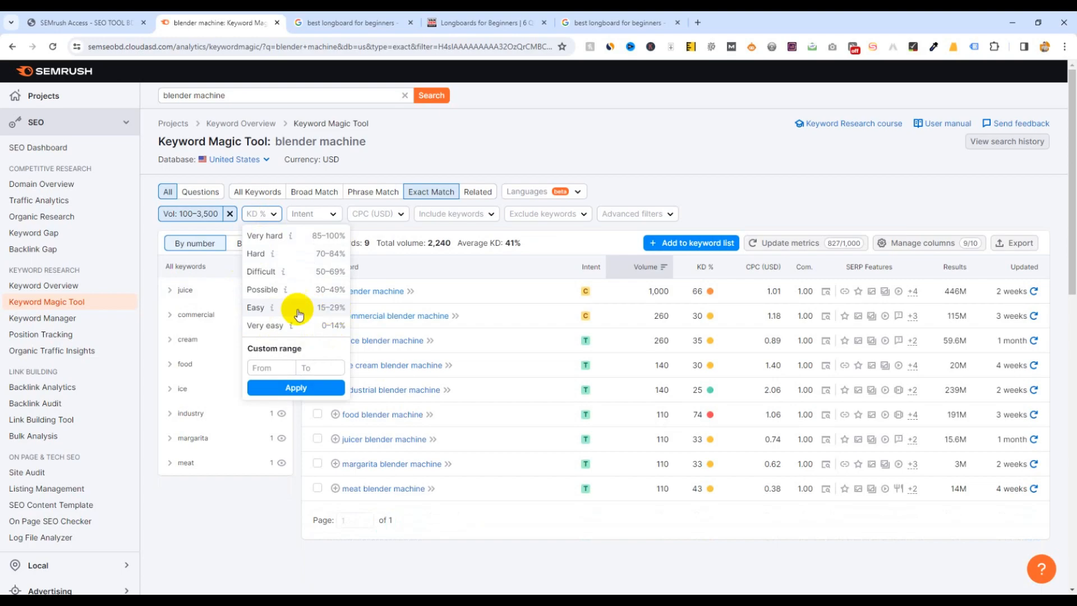
pyautogui.moveTo(271, 313)
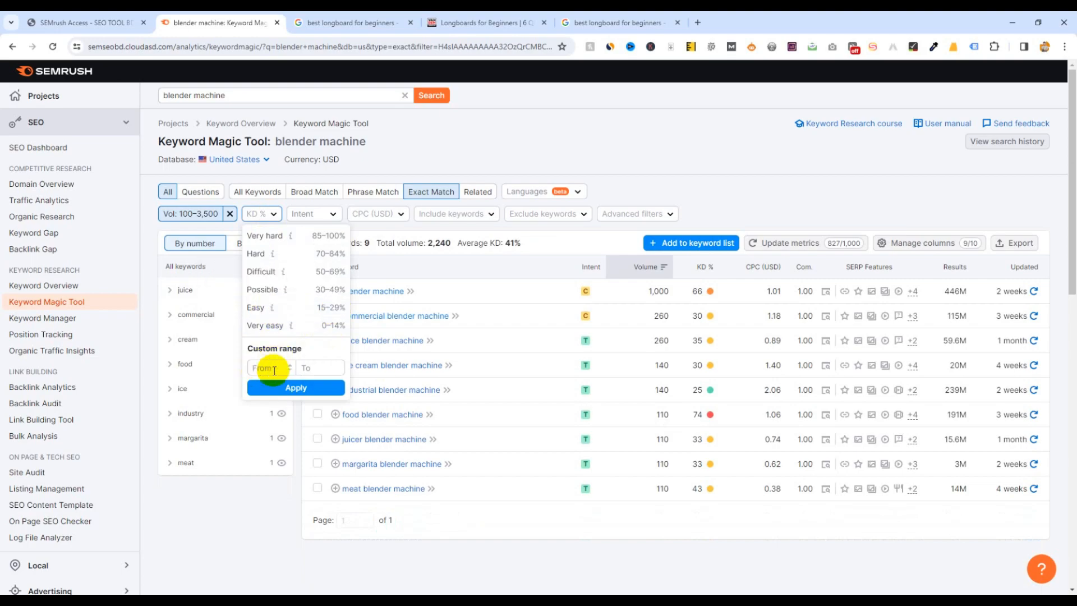
pyautogui.click(262, 309)
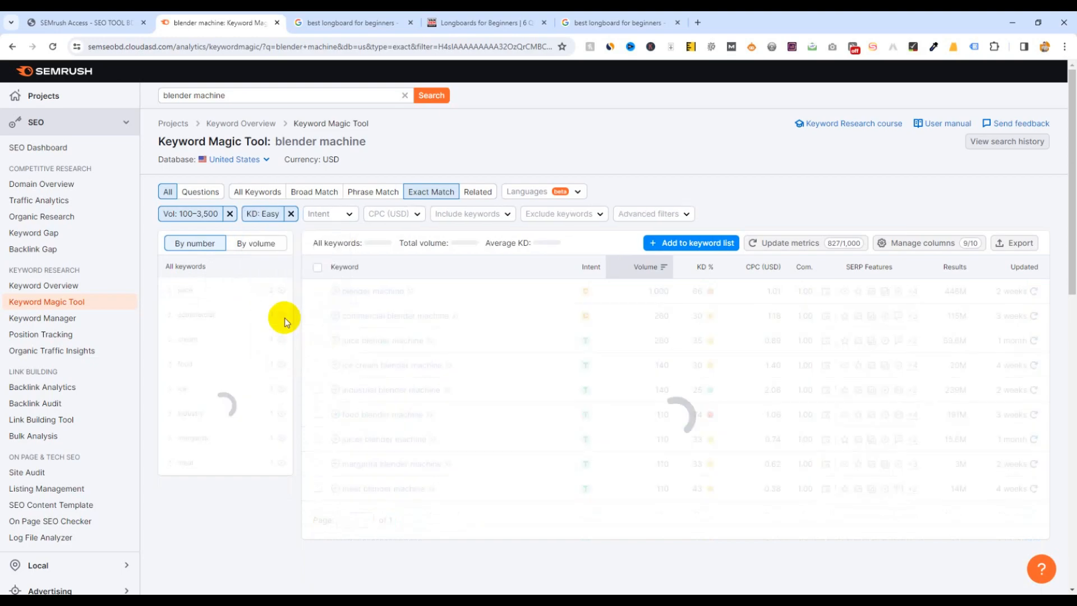
# Look through the search intent filter options and select Informational.
pyautogui.click(336, 216)
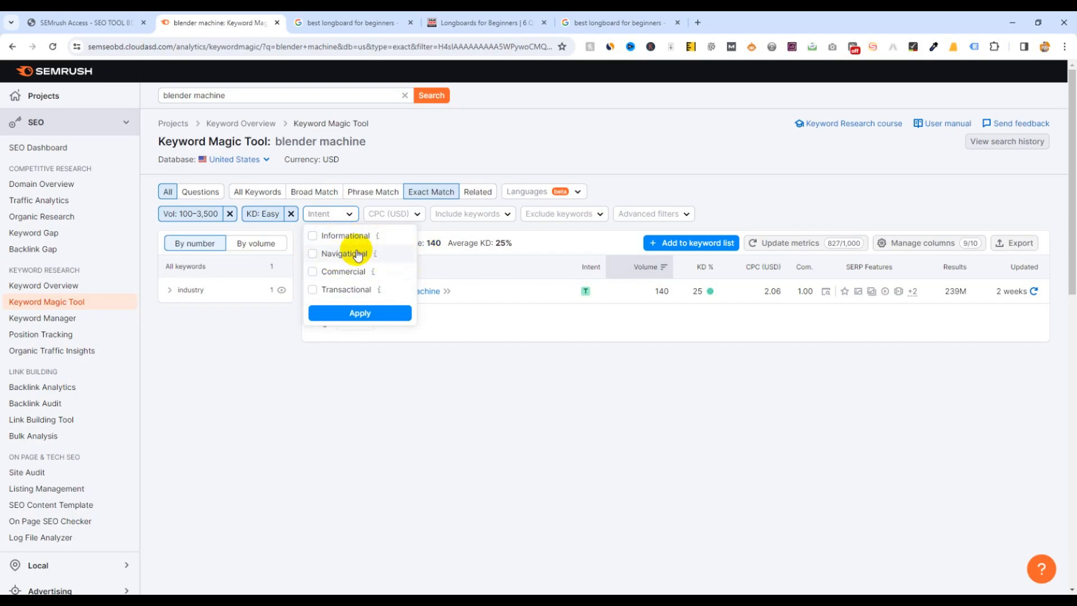
pyautogui.moveTo(376, 255)
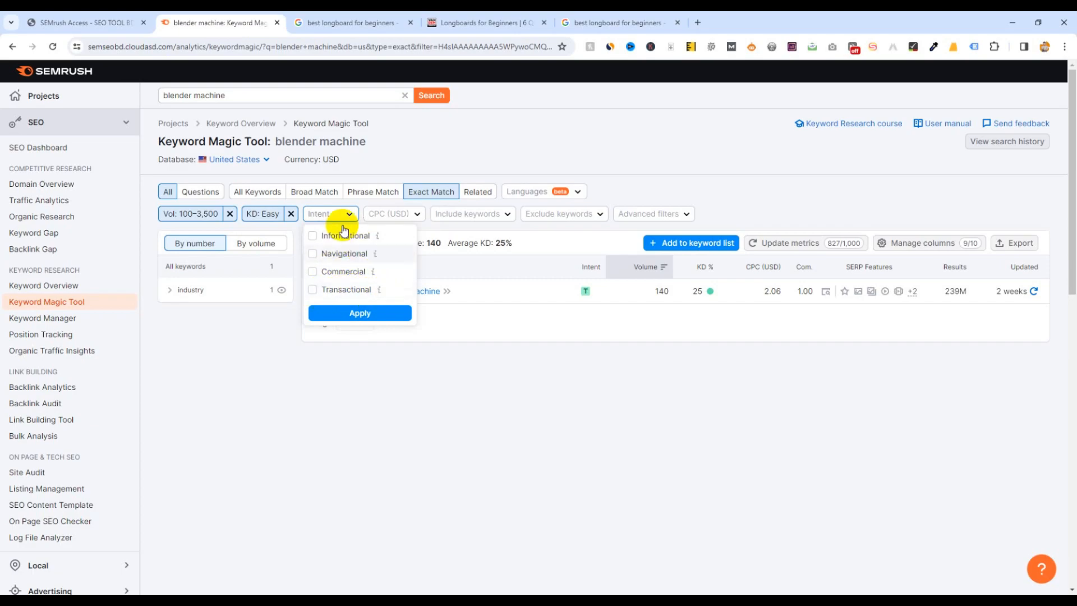
pyautogui.click(314, 239)
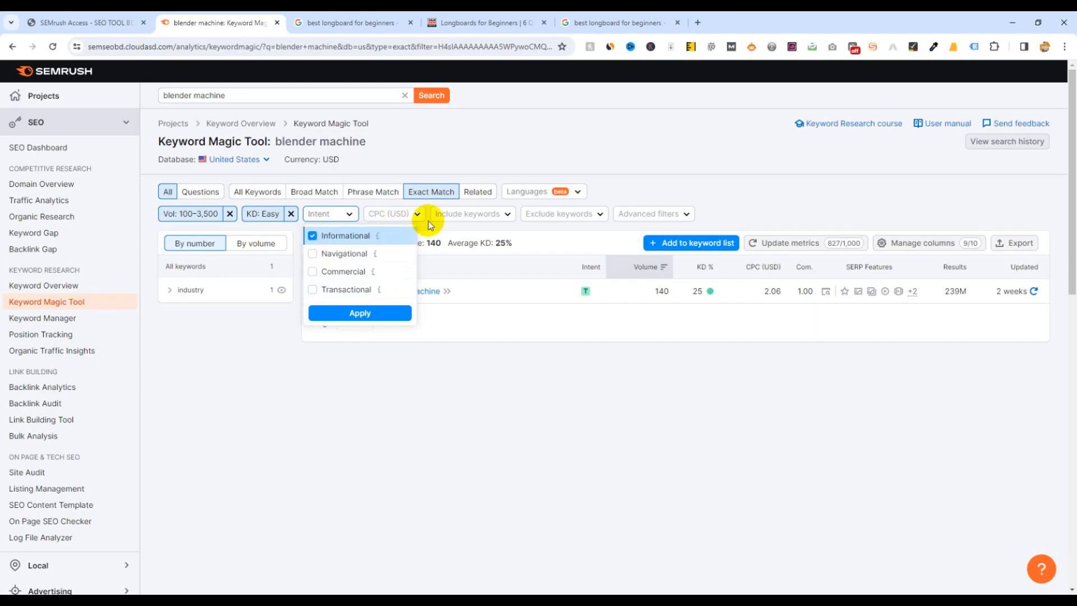
# Try a custom CPC range of 1 to 1 USD on the keyword list and remove that filter.
pyautogui.click(400, 219)
pyautogui.click(383, 252)
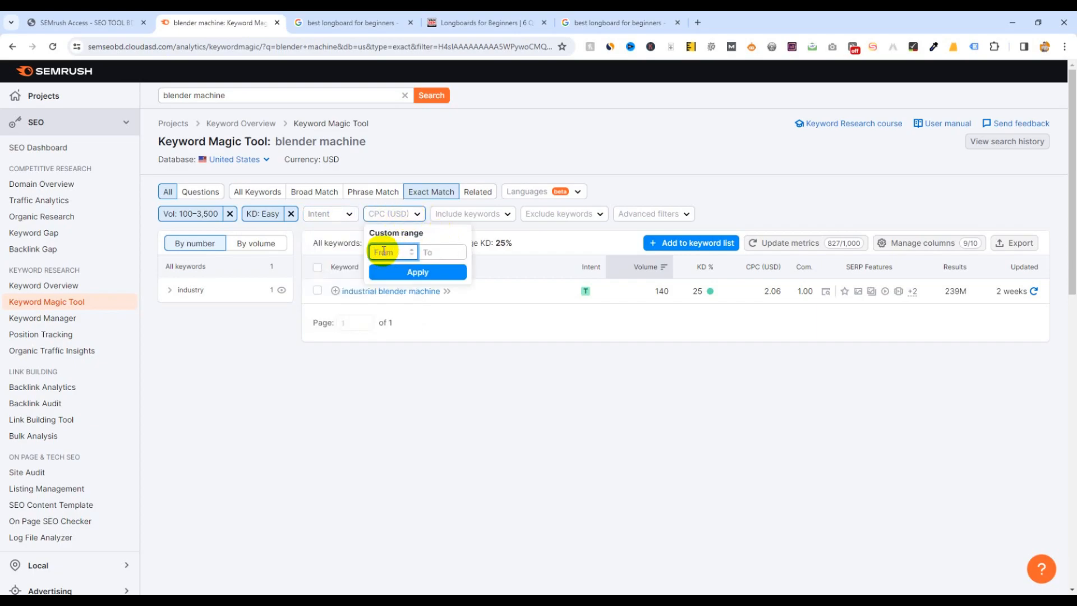
pyautogui.write('1')
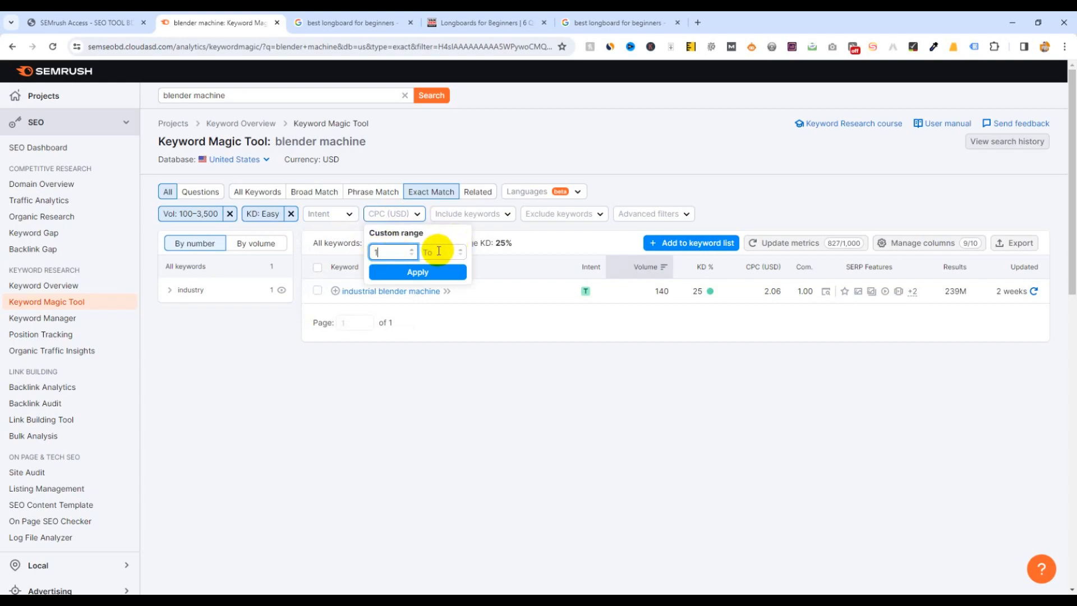
pyautogui.click(438, 252)
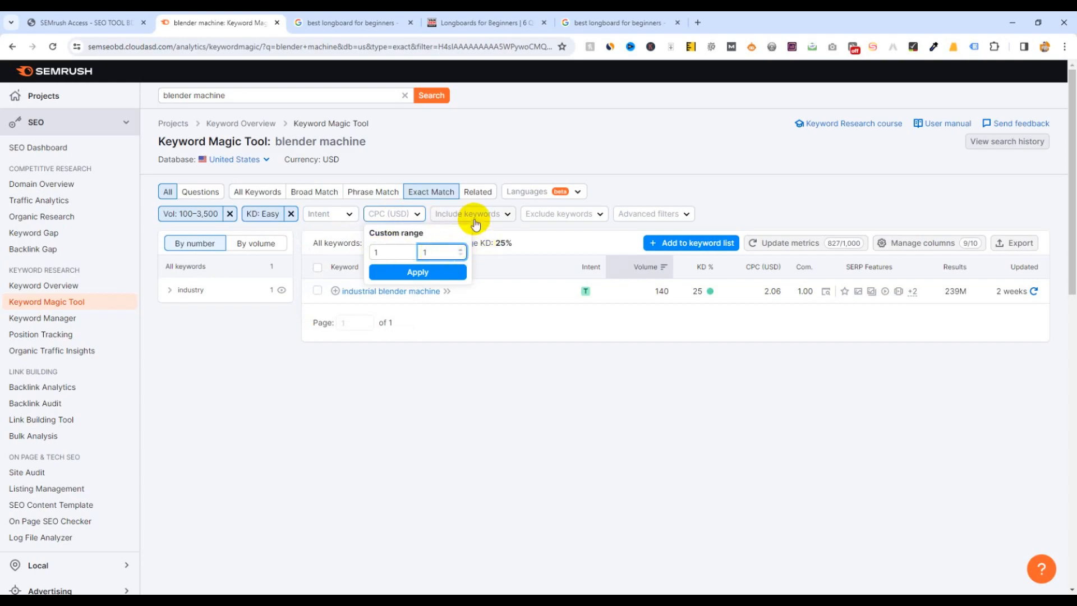
pyautogui.click(419, 272)
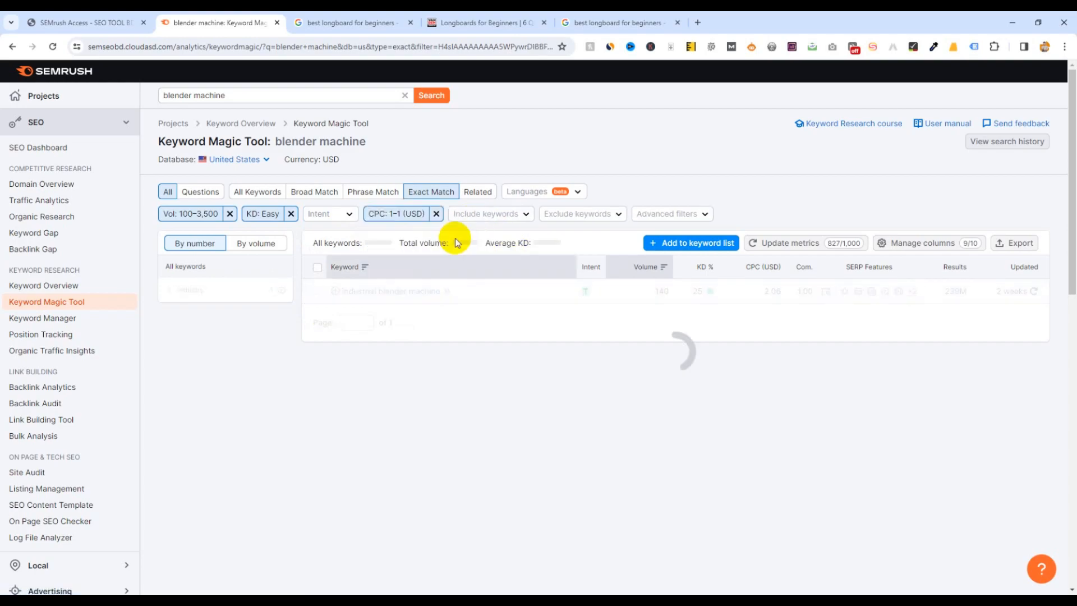
pyautogui.click(484, 220)
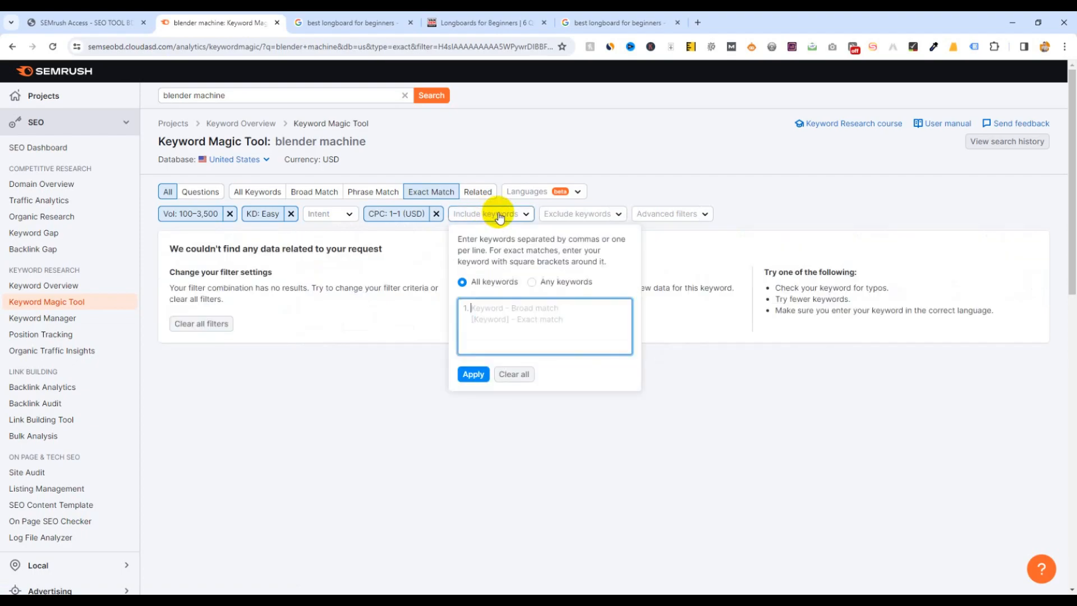
pyautogui.click(436, 214)
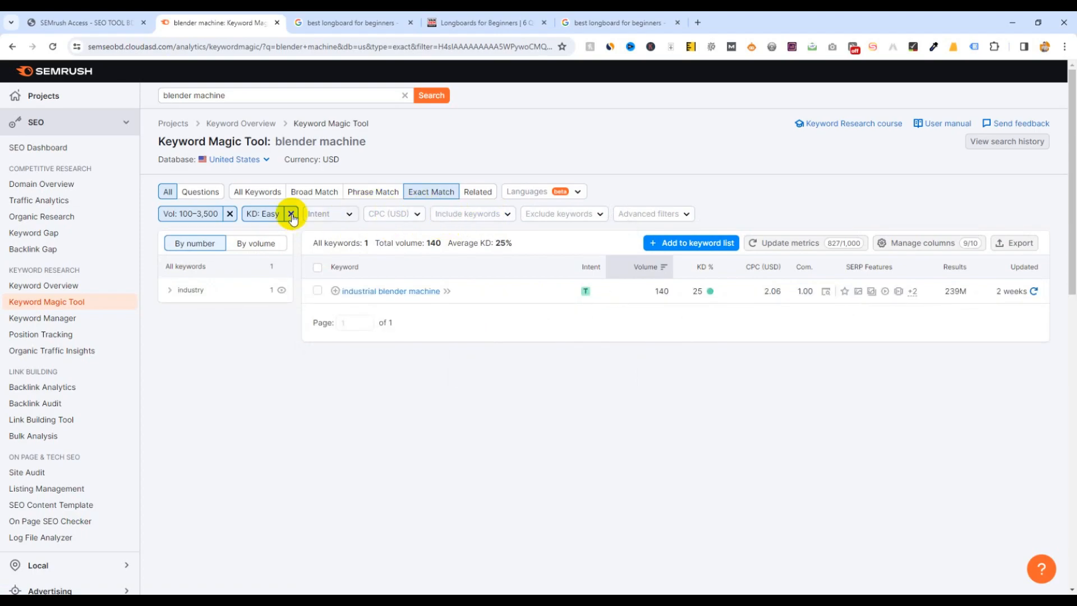
# Filter the keyword list by Informational intent.
pyautogui.click(343, 216)
pyautogui.click(345, 235)
pyautogui.click(367, 307)
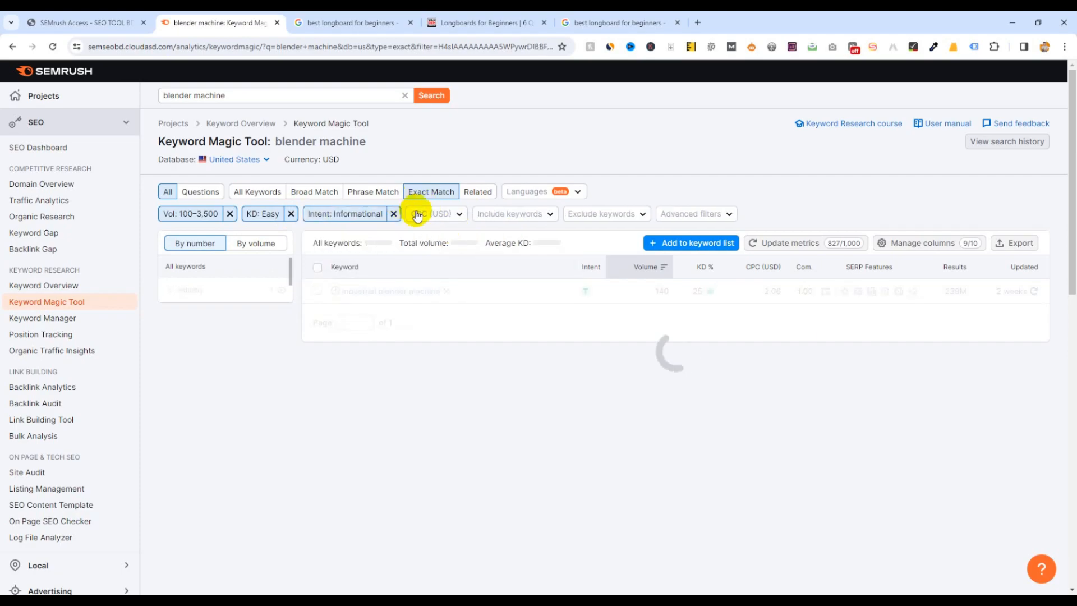
# Restrict the list to keywords that include the word "best".
pyautogui.click(508, 216)
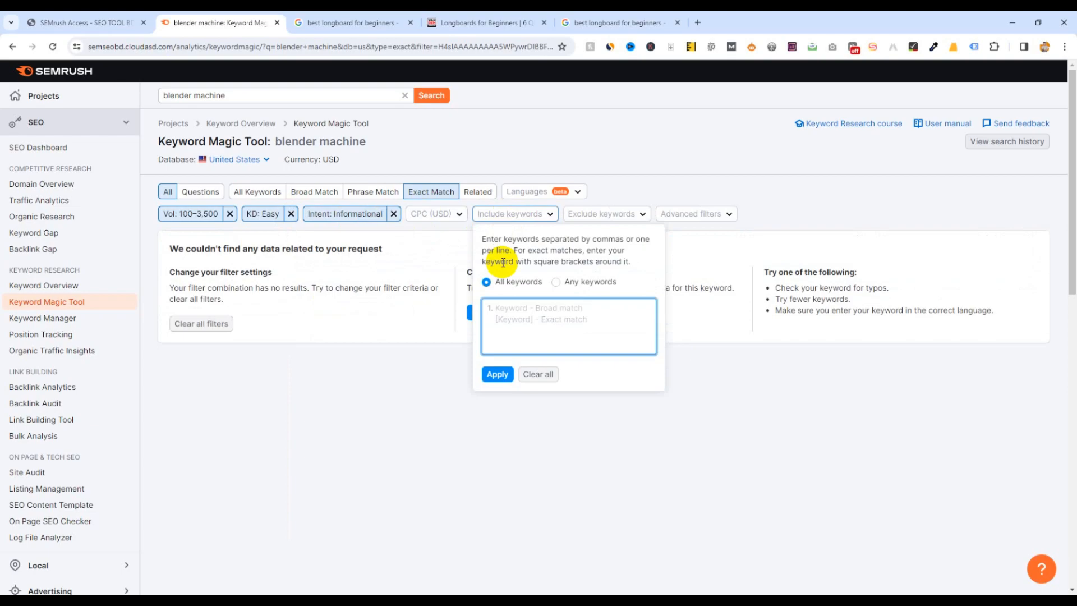
pyautogui.write('best')
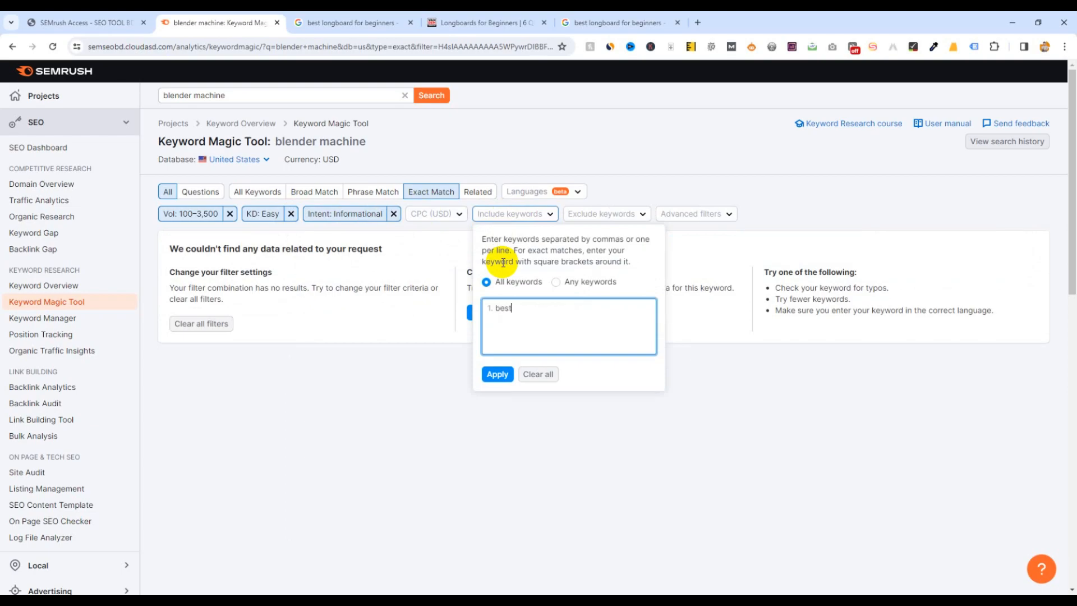
pyautogui.click(495, 374)
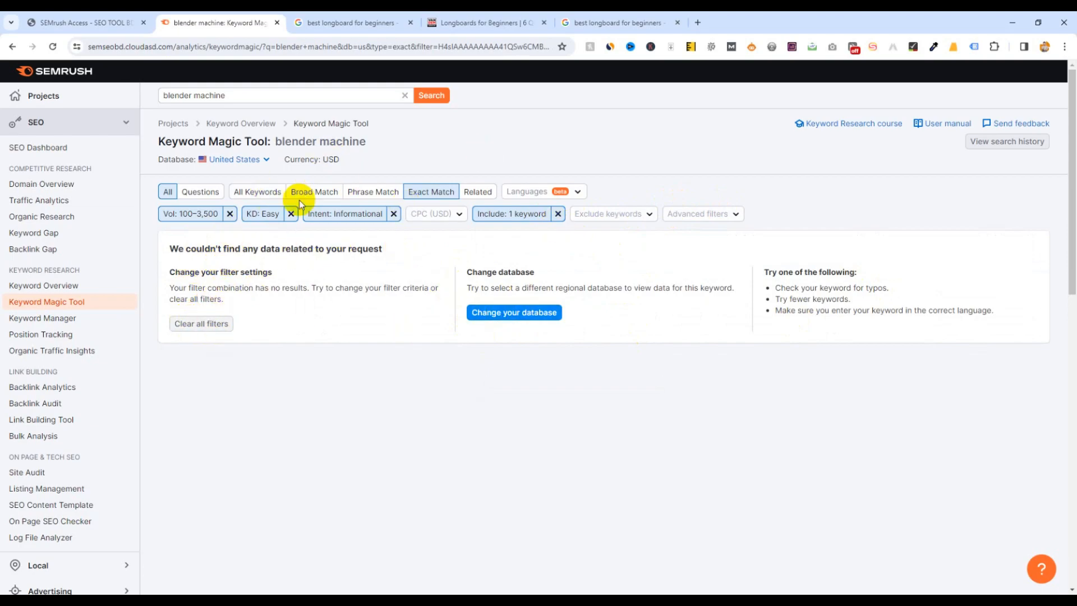
# Remove the Informational intent filter and limit the list to questions.
pyautogui.click(393, 213)
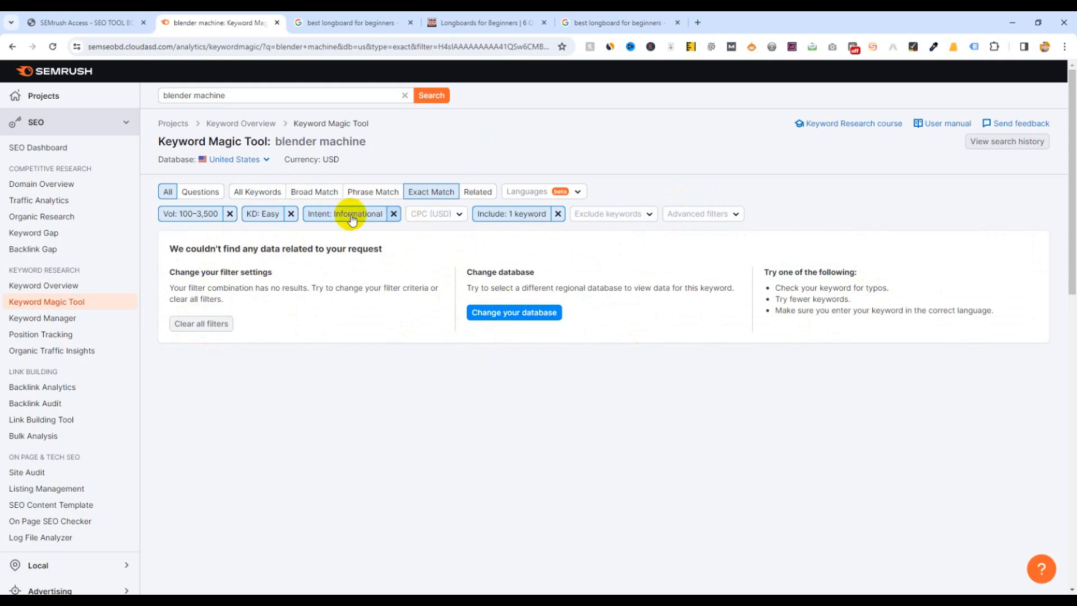
pyautogui.click(203, 192)
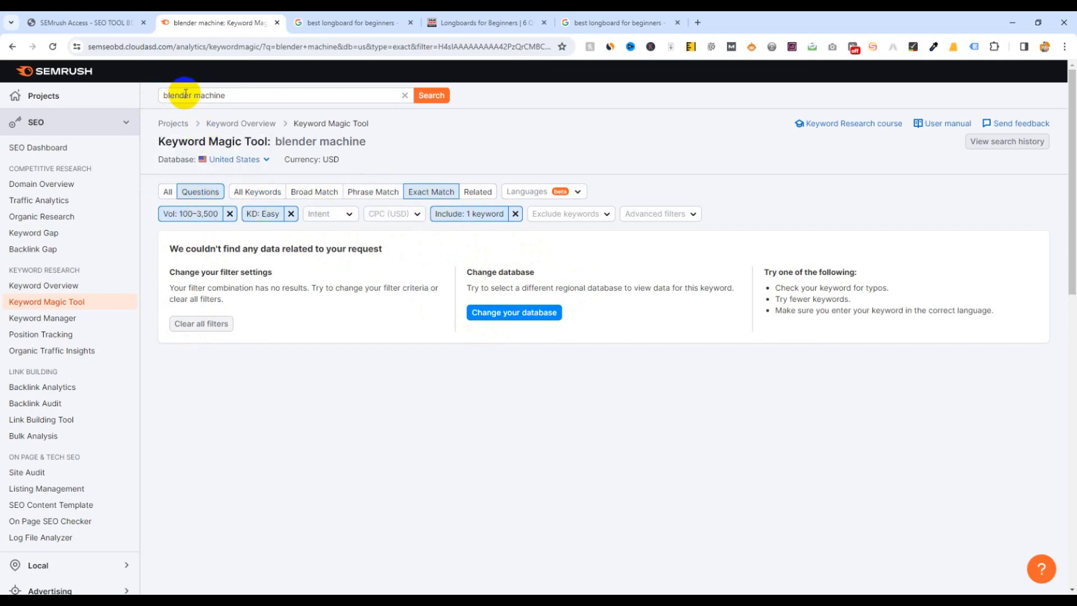
pyautogui.moveTo(227, 95); pyautogui.dragTo(164, 96)
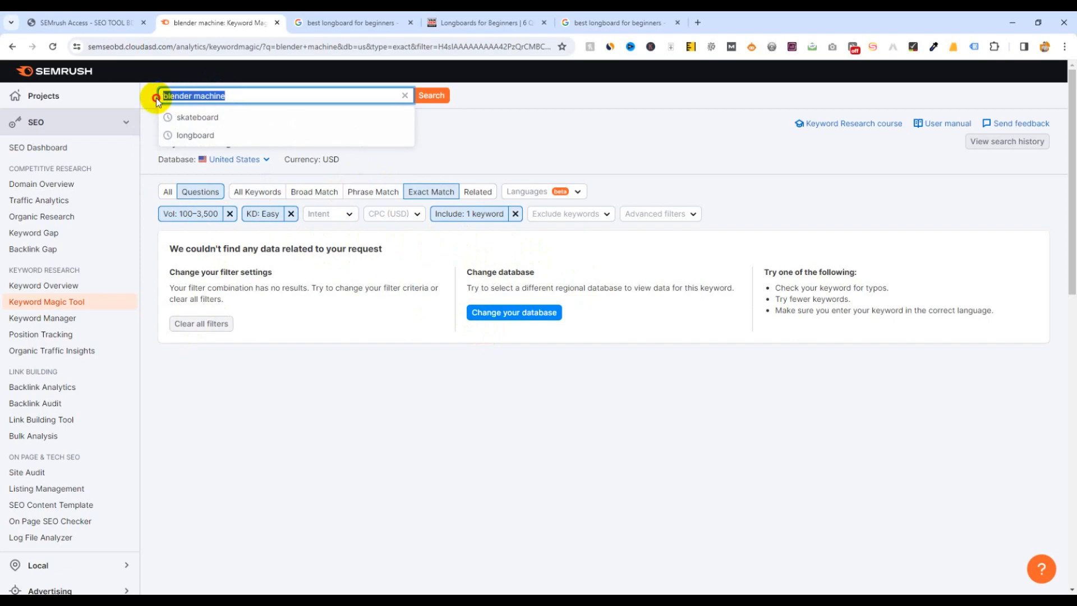
pyautogui.click(196, 94)
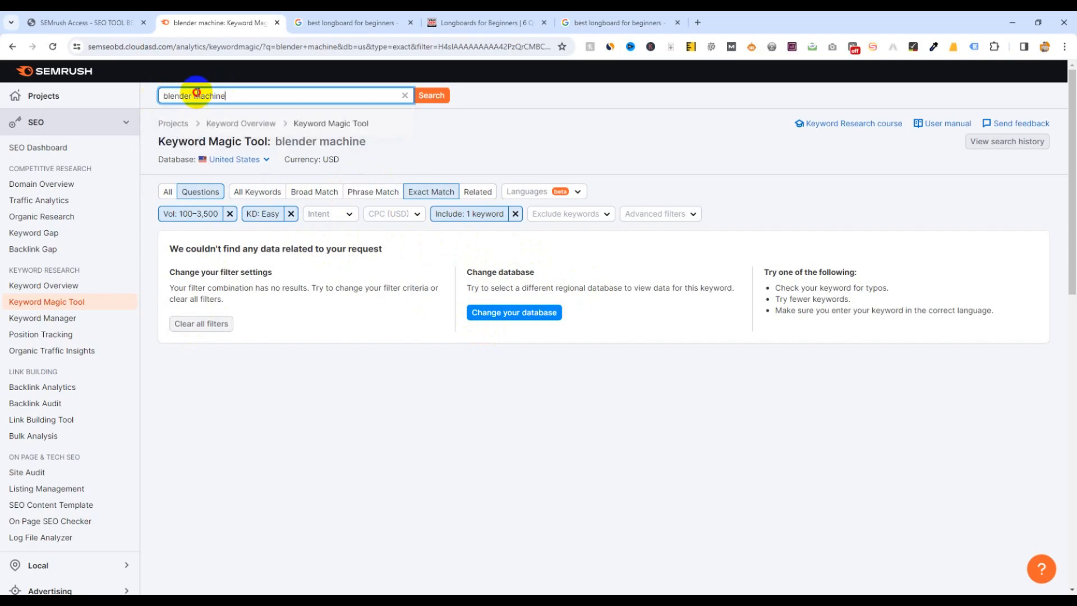
pyautogui.moveTo(227, 95); pyautogui.dragTo(147, 96)
pyautogui.press('BackSpace')
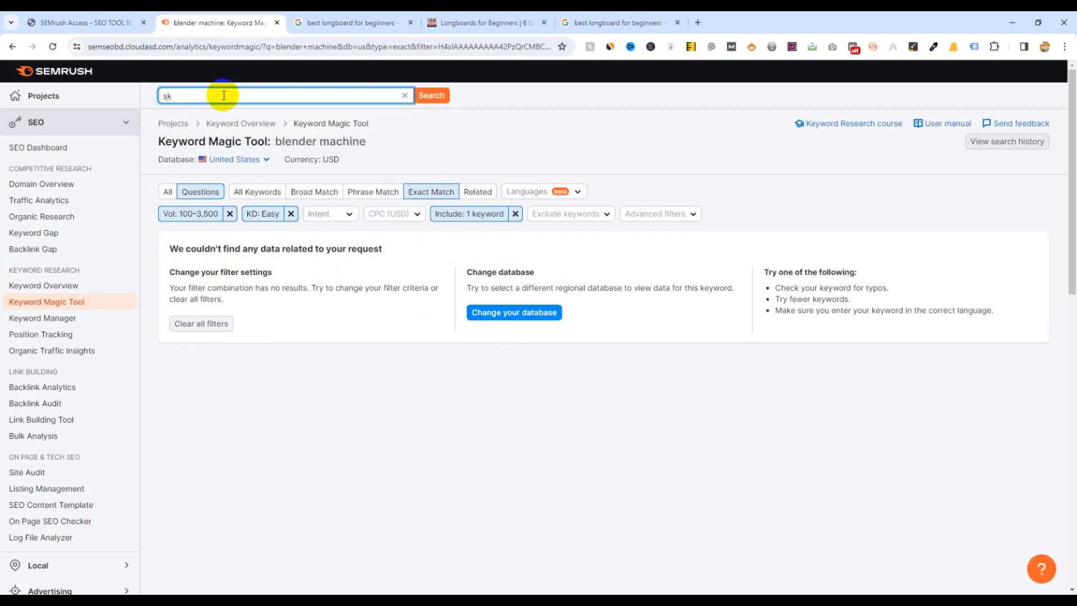
pyautogui.press('BackSpace')
pyautogui.press('BackSpace')
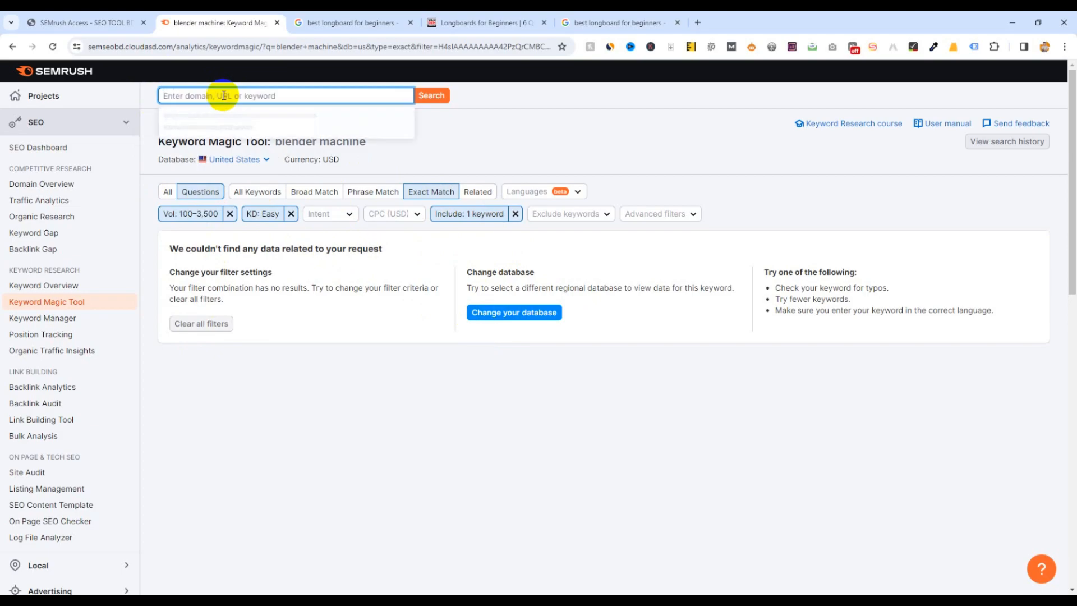
pyautogui.write('skel')
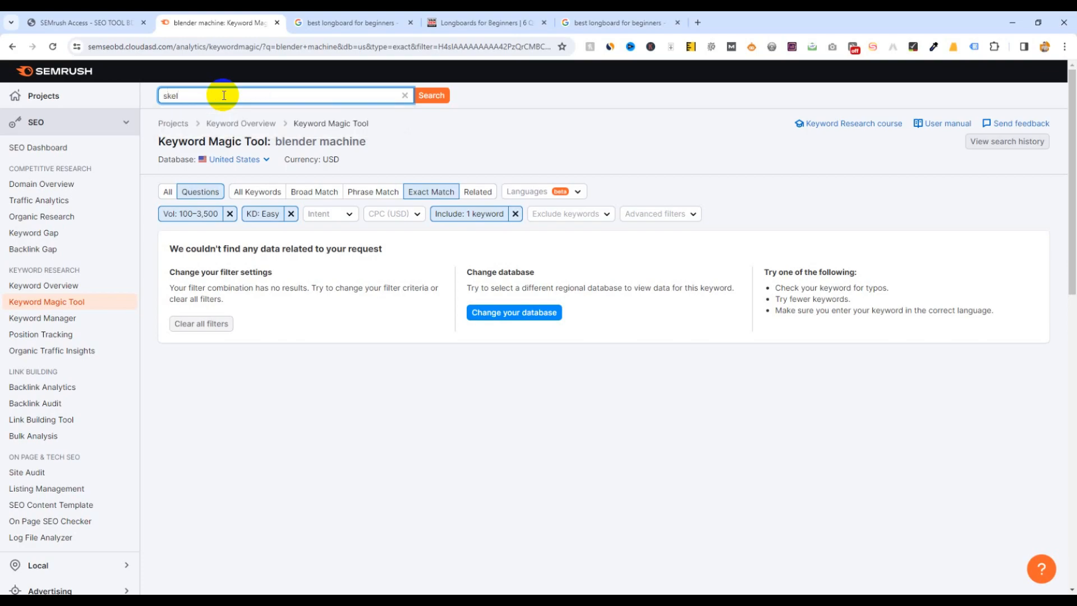
# Check the Google results tab for "best longboard for beginners" and search the Keyword Magic Tool for "longboard".
pyautogui.click(649, 19)
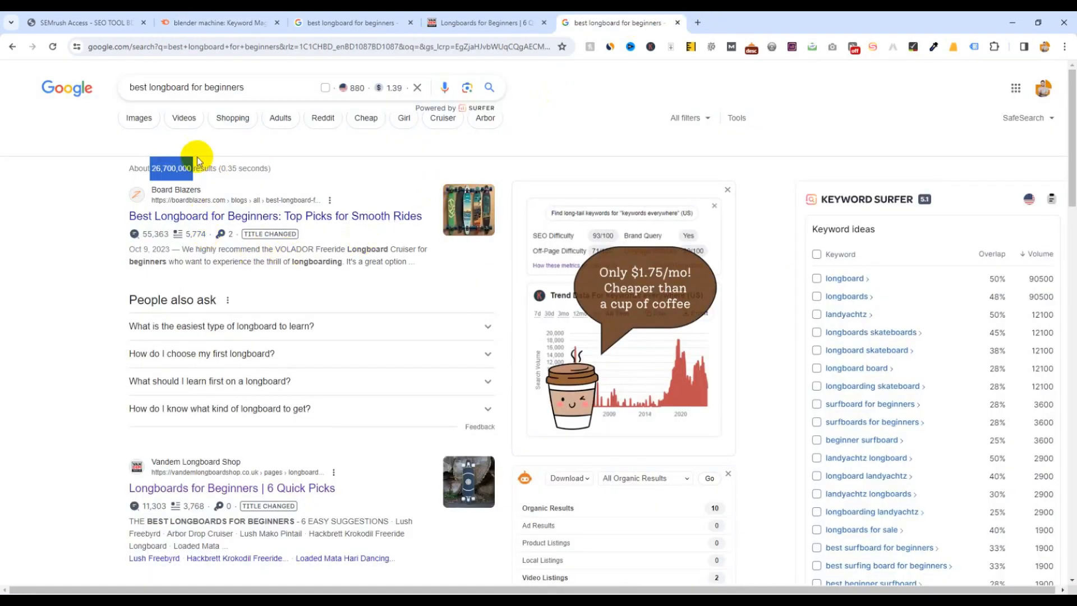
pyautogui.click(212, 20)
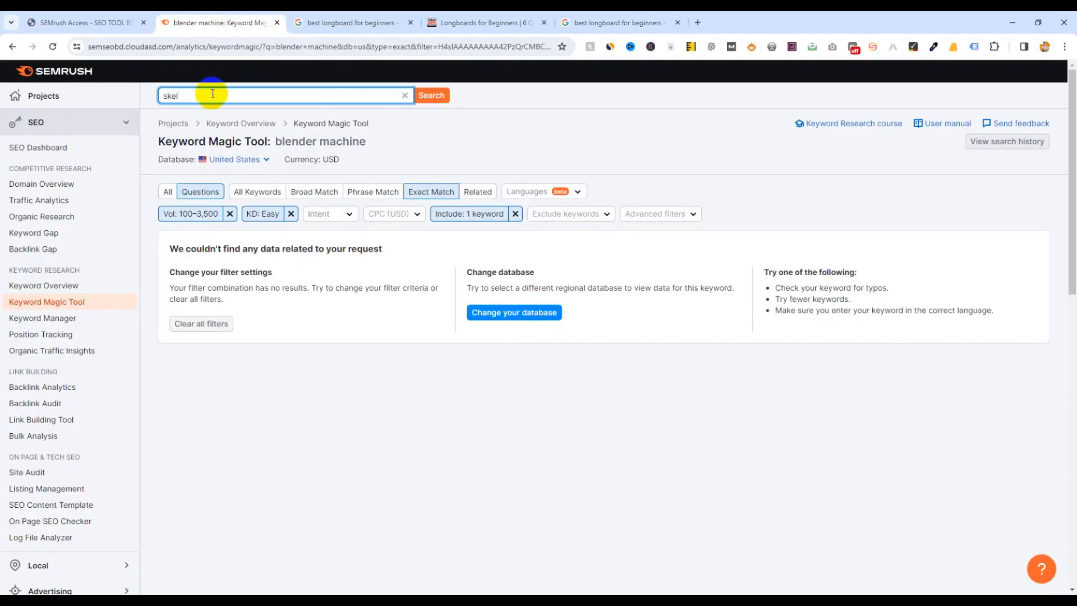
pyautogui.press('BackSpace')
pyautogui.press('BackSpace')
pyautogui.press('BackSpace')
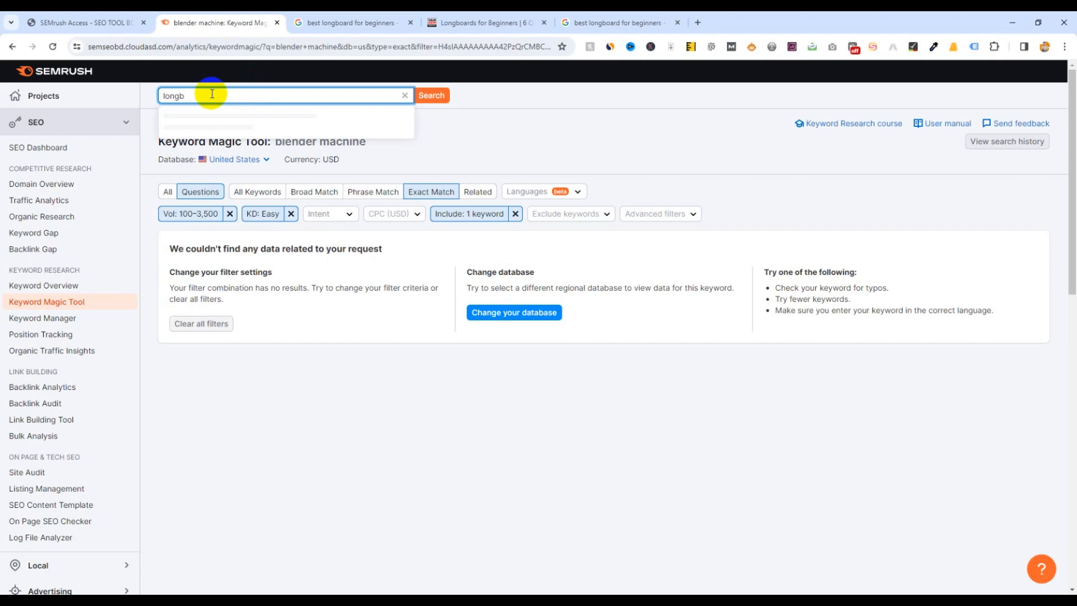
pyautogui.press('Return')
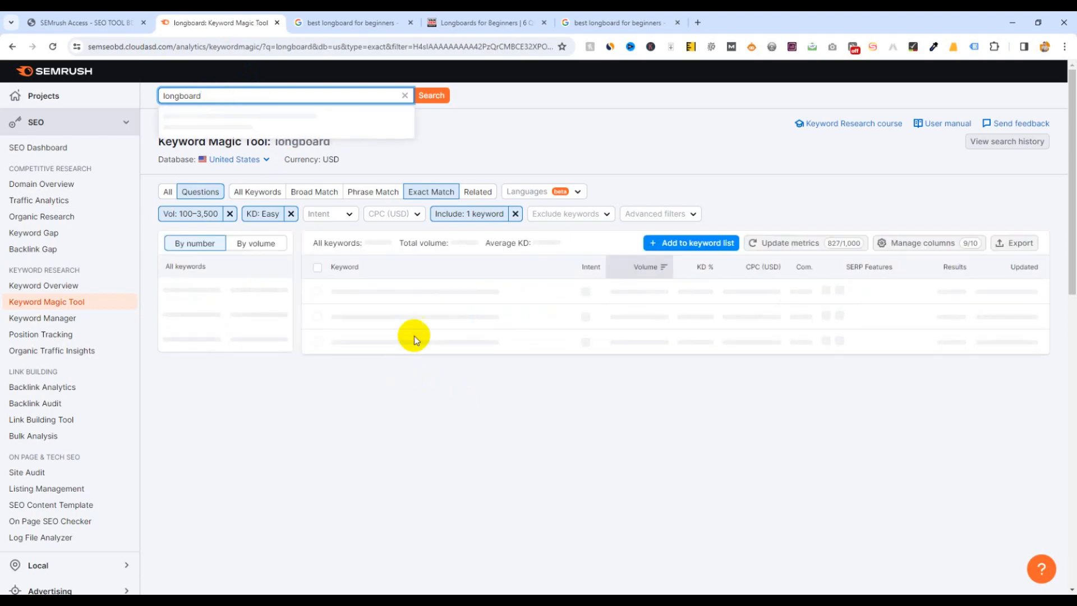
# Search the Keyword Magic Tool for "longboard for beginners" and clear all filters.
pyautogui.click(434, 98)
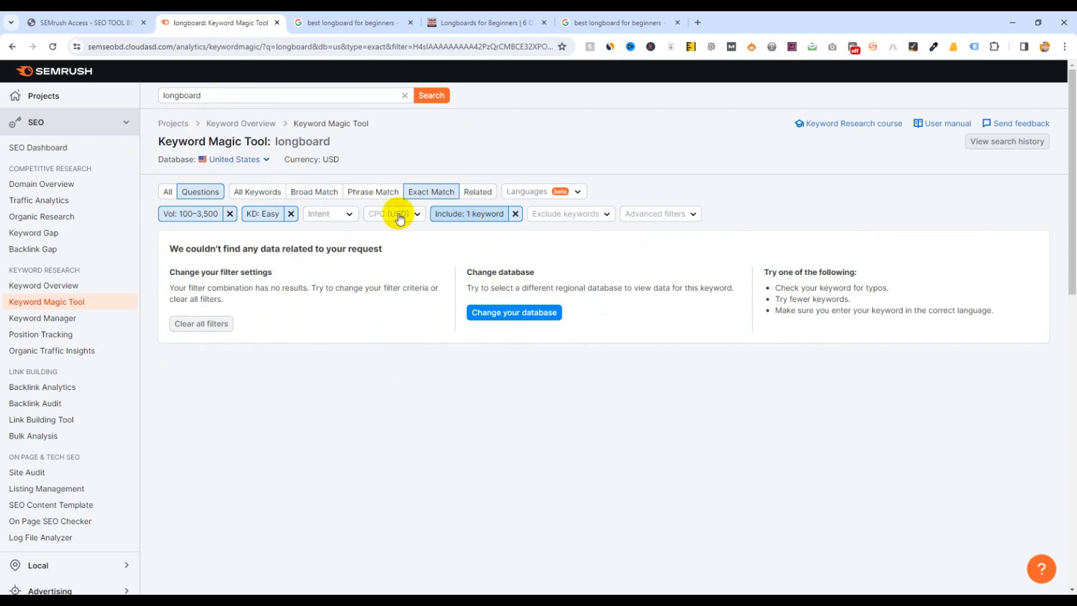
pyautogui.click(218, 95)
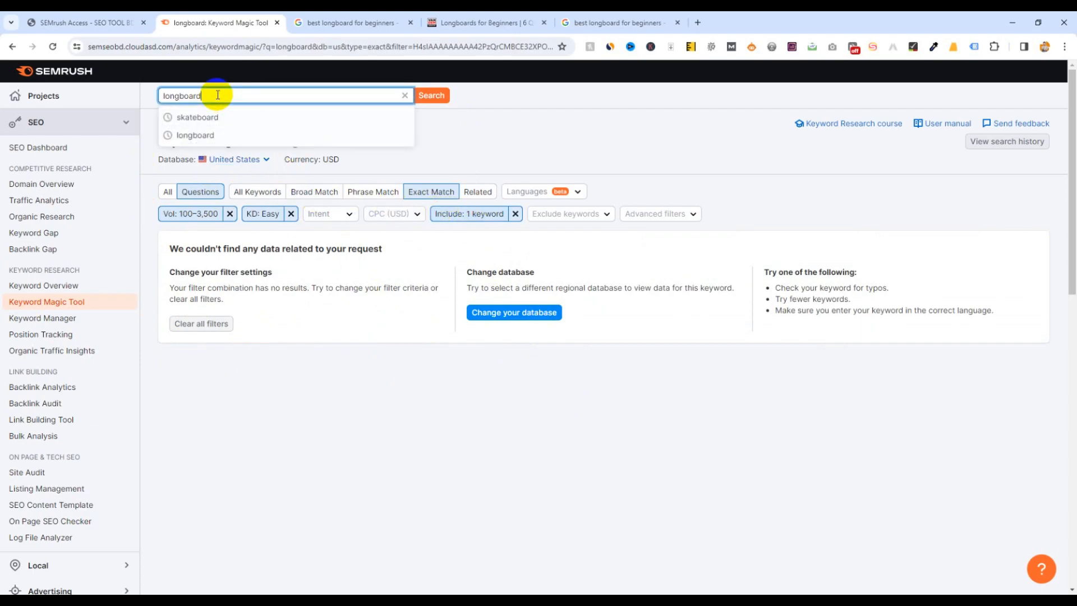
pyautogui.write('beg')
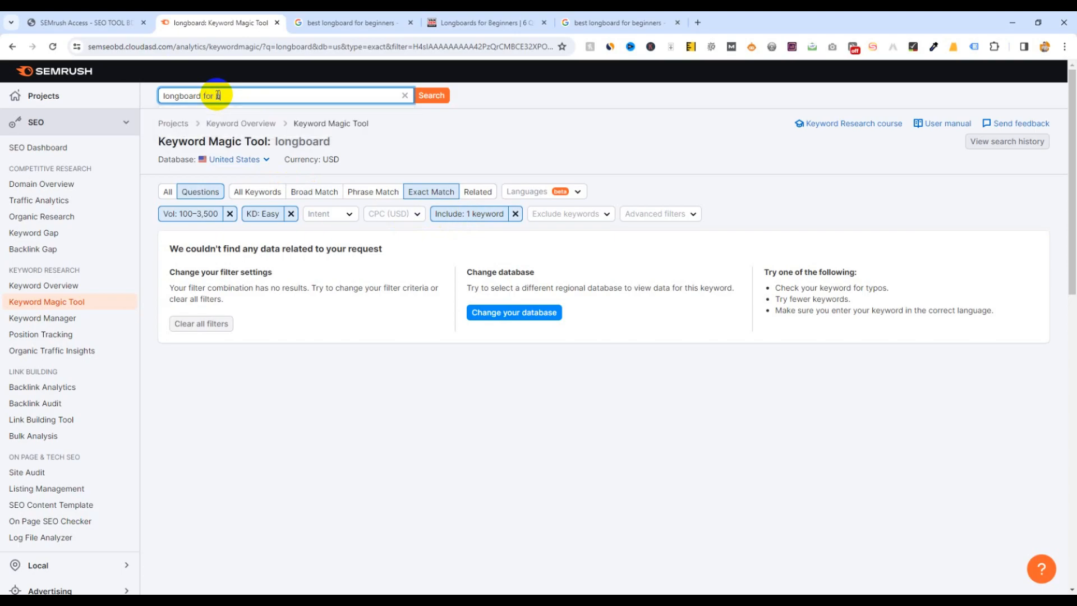
pyautogui.write('inner')
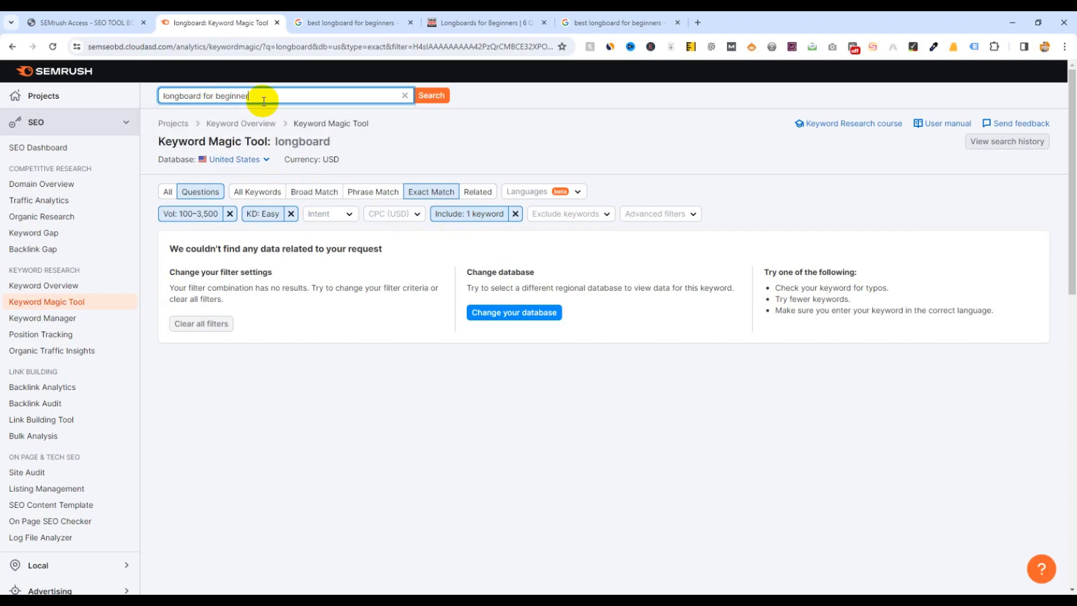
pyautogui.write('s')
pyautogui.press('Return')
pyautogui.click(202, 323)
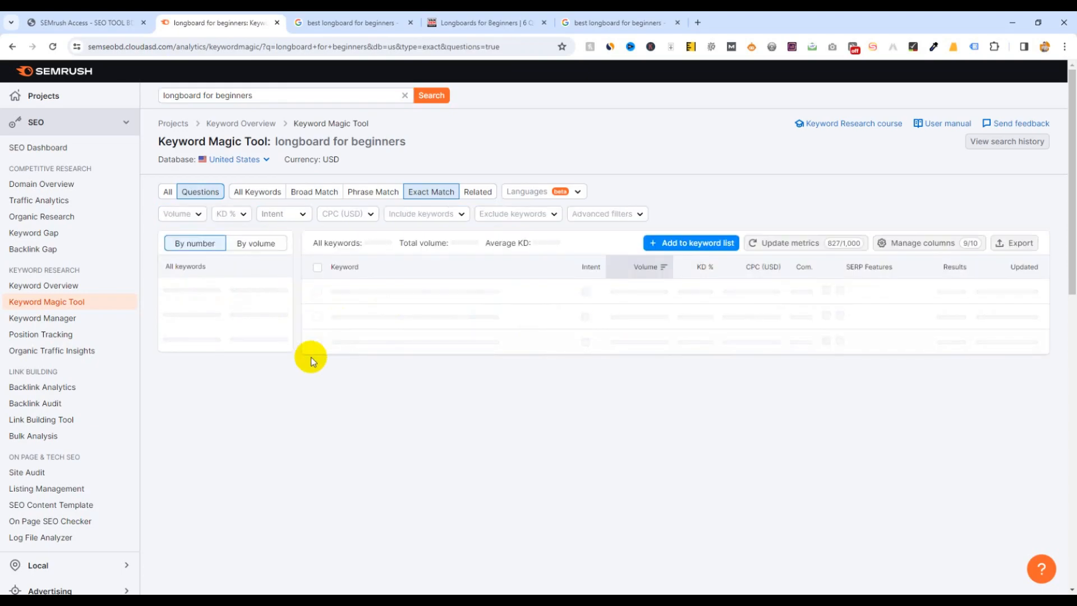
# Filter the keywords to a volume of 101–1,000 and Easy difficulty, showing all keywords instead of only questions.
pyautogui.click(193, 215)
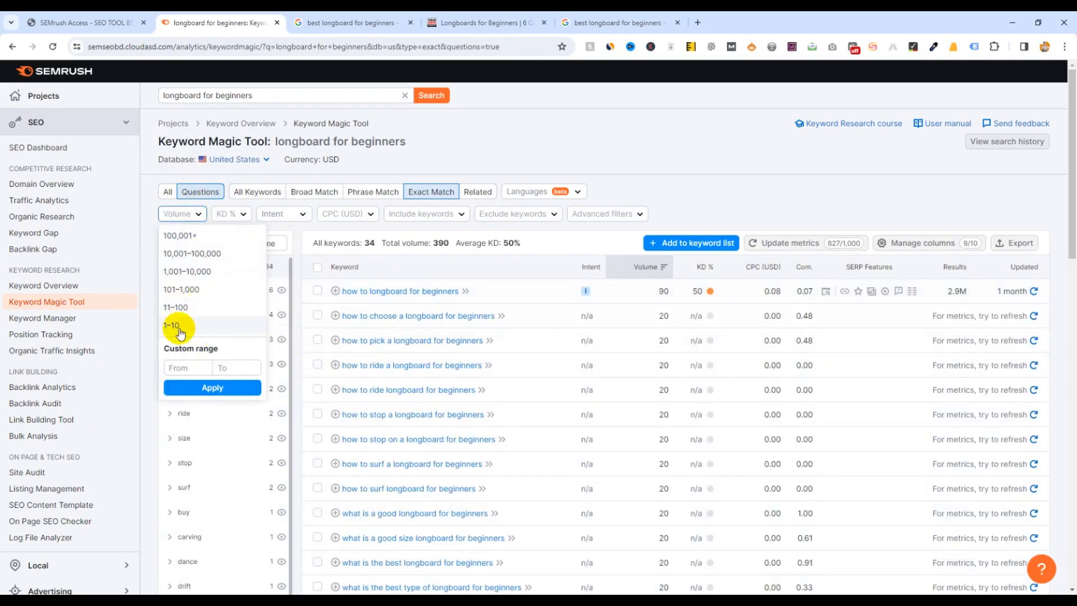
pyautogui.click(181, 288)
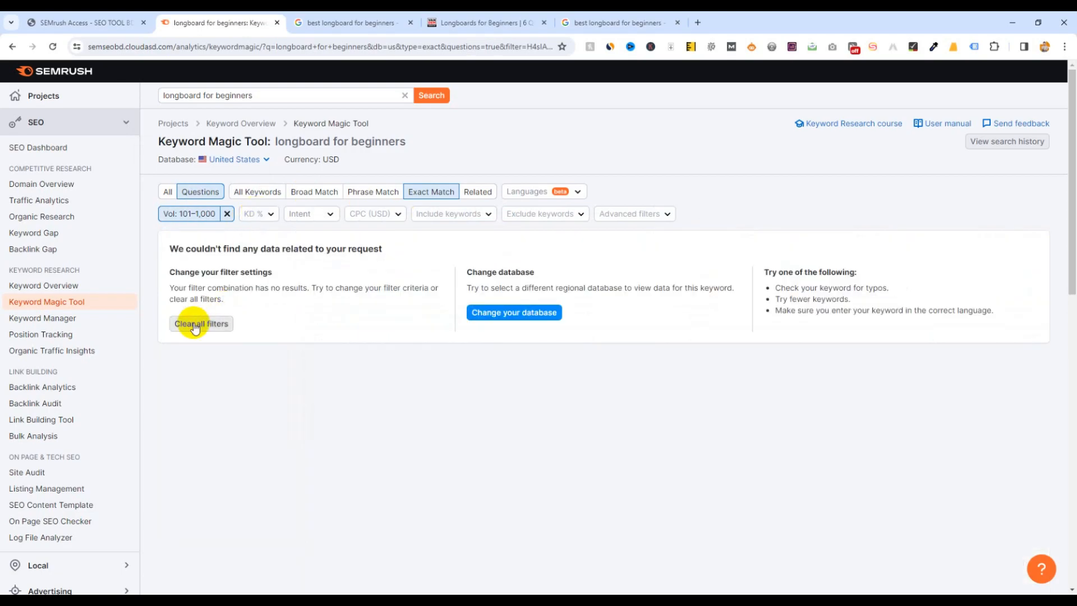
pyautogui.click(192, 319)
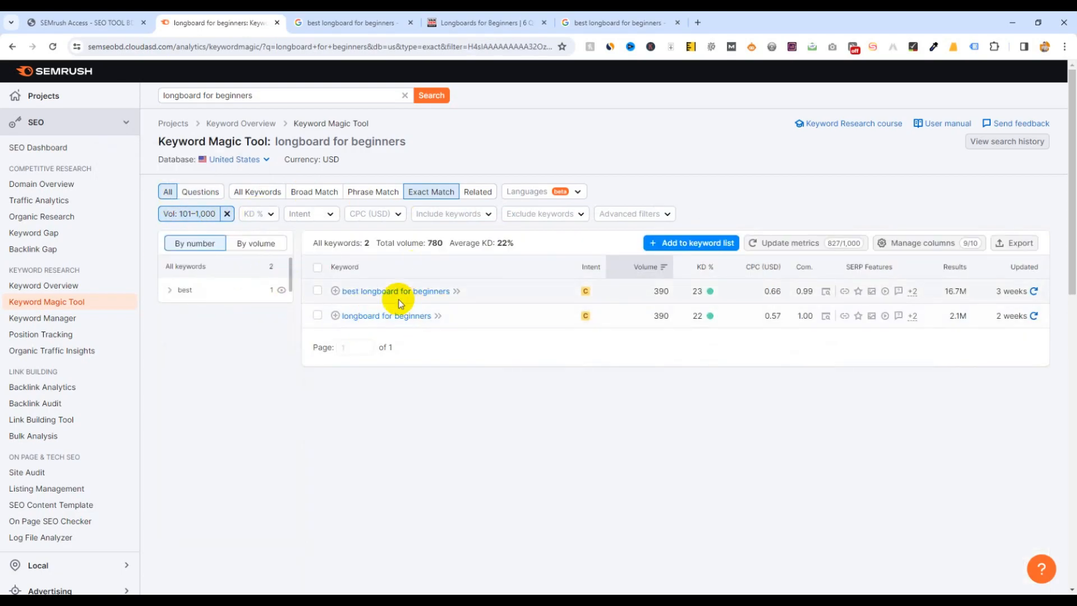
pyautogui.click(254, 213)
pyautogui.click(274, 308)
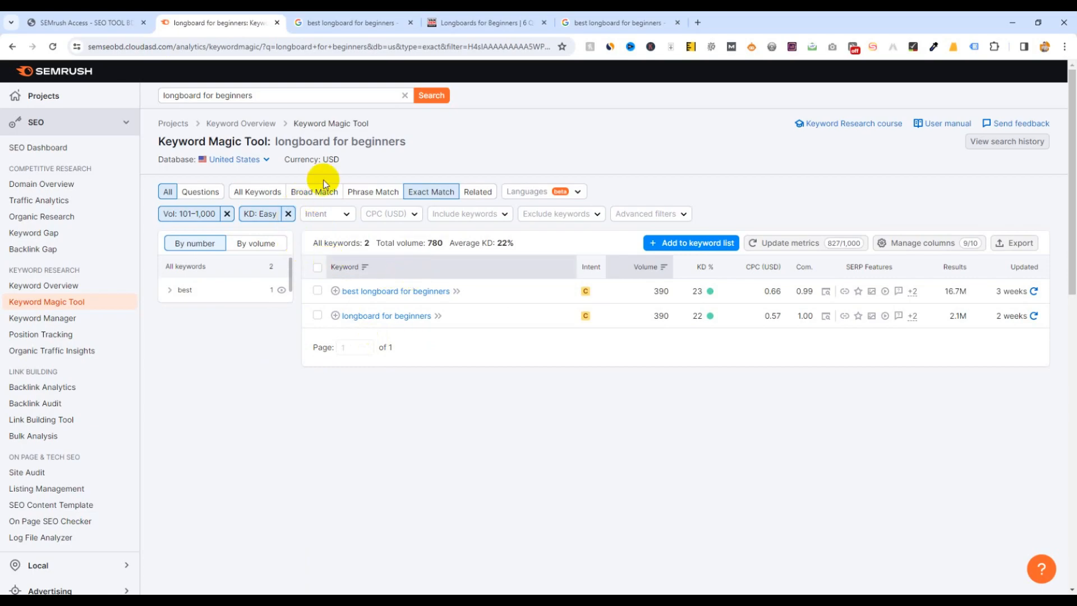
# Replace the search term with "baby stroller" and run the keyword search.
pyautogui.tripleClick(240, 95)
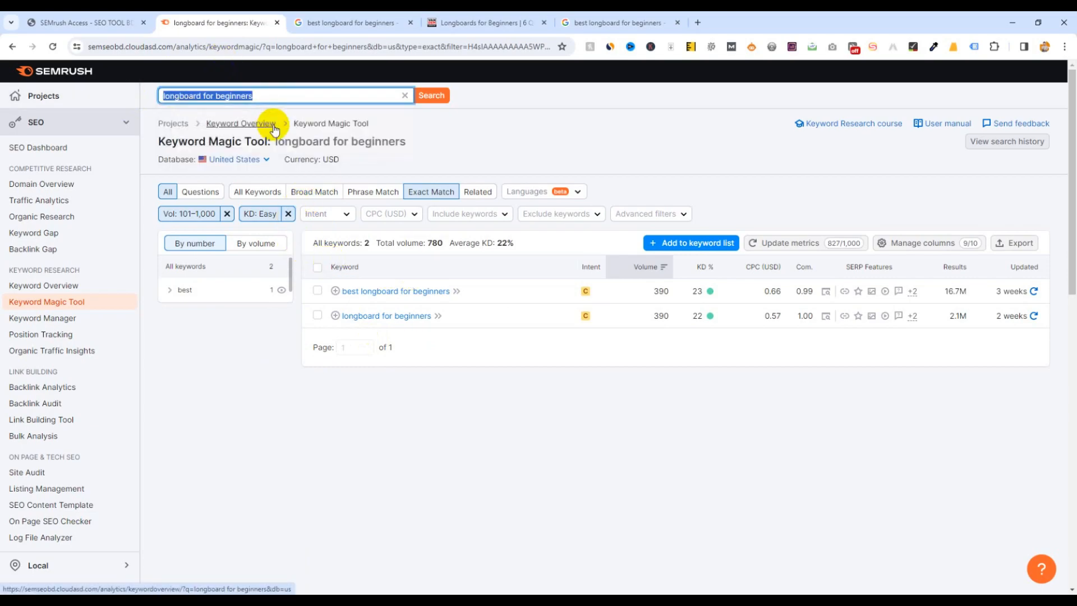
pyautogui.click(267, 95)
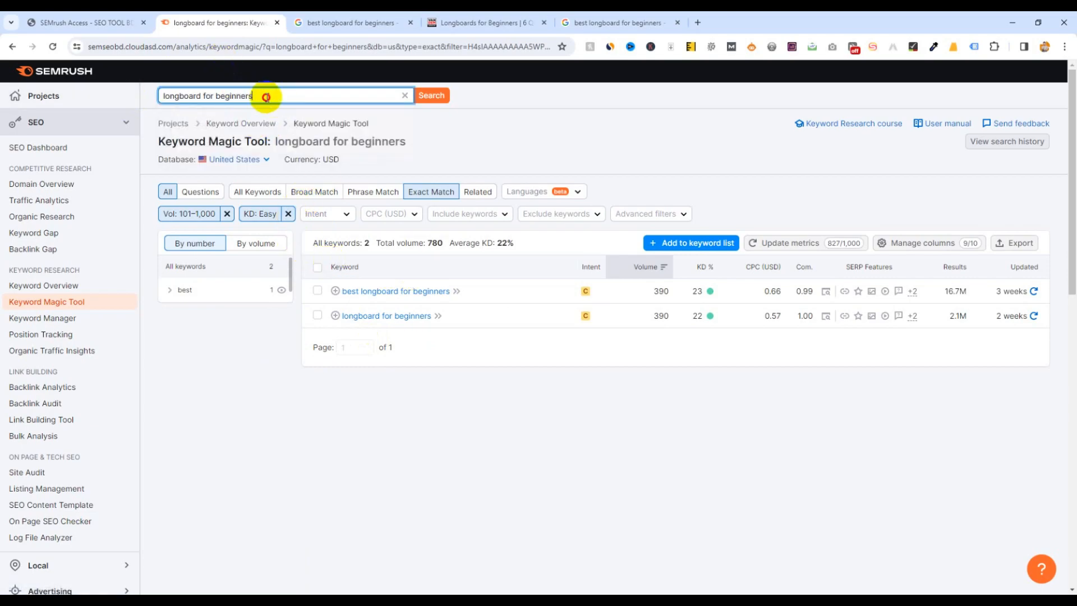
pyautogui.moveTo(264, 97); pyautogui.dragTo(160, 97)
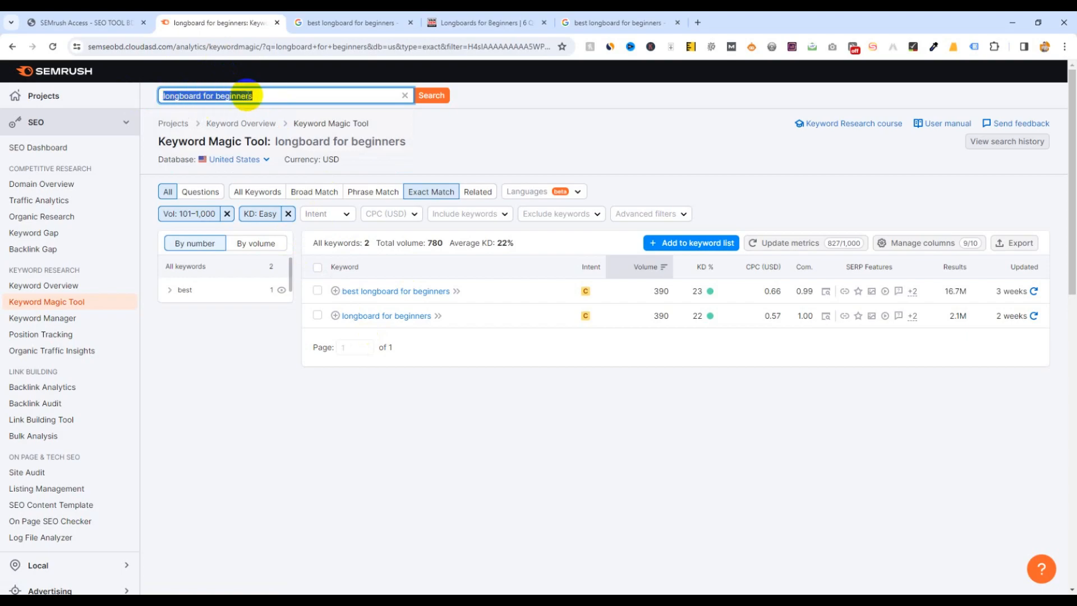
pyautogui.click(264, 94)
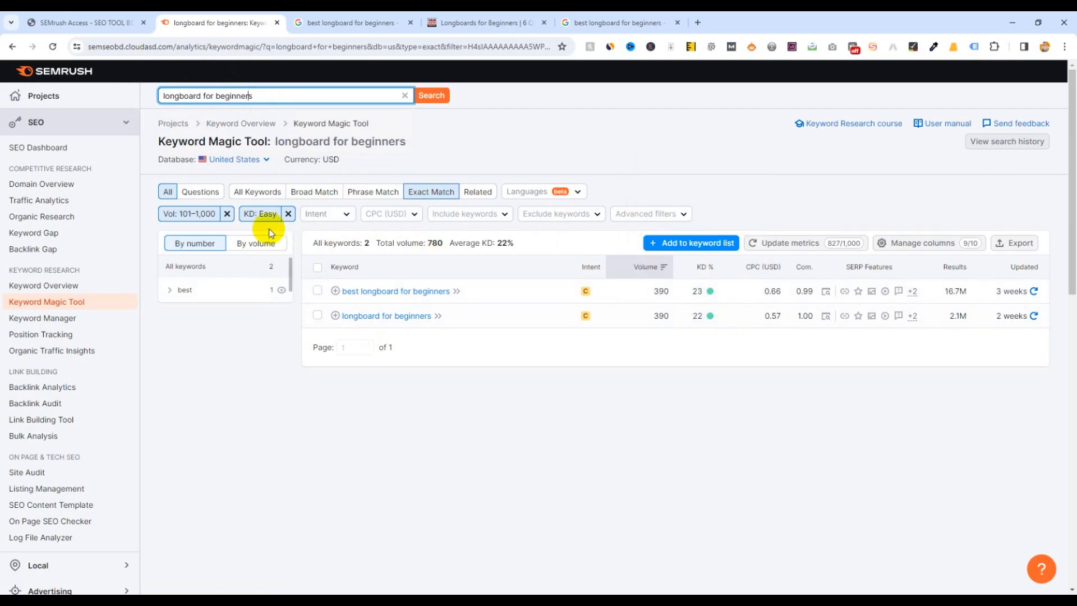
pyautogui.tripleClick(260, 99)
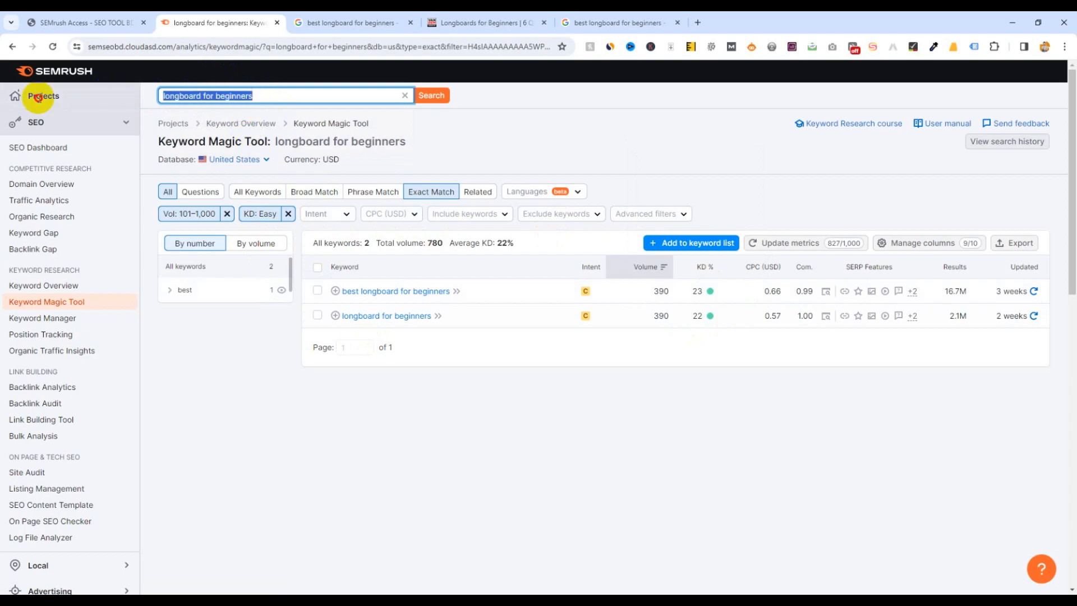
pyautogui.write('baby ')
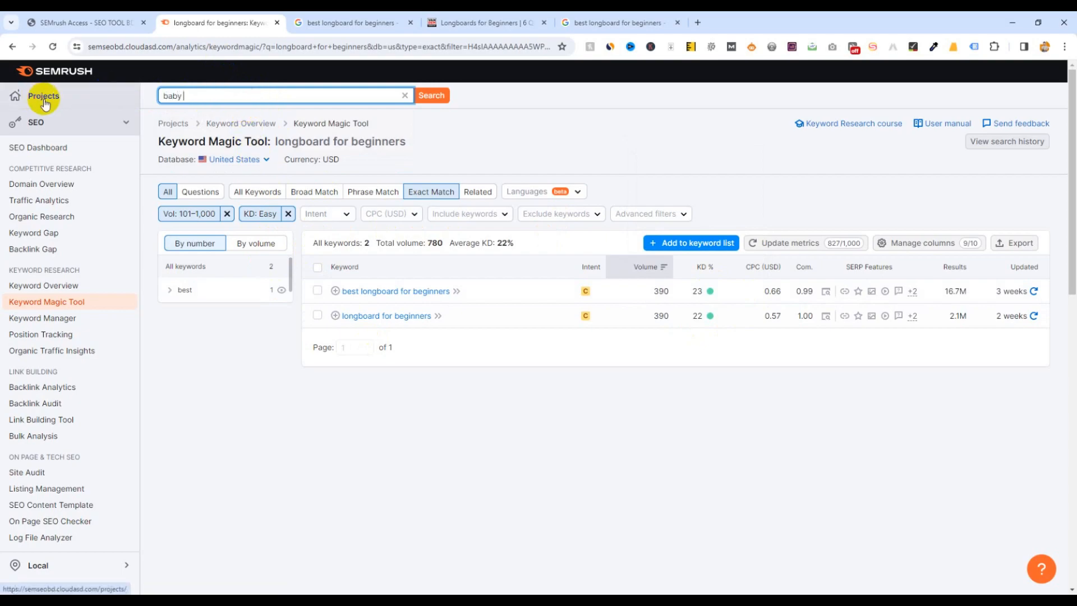
pyautogui.write('stroller')
pyautogui.press('Return')
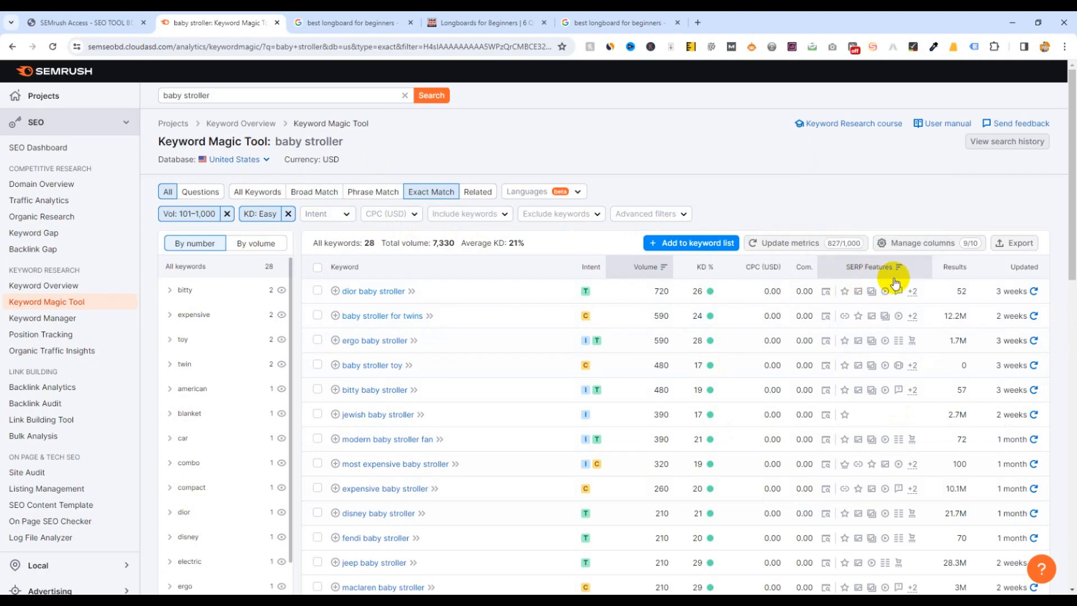
# Examine the SERP features of the "dior baby stroller" keyword and compare them with the Google results page for "best longboard for beginners".
pyautogui.moveTo(844, 293)
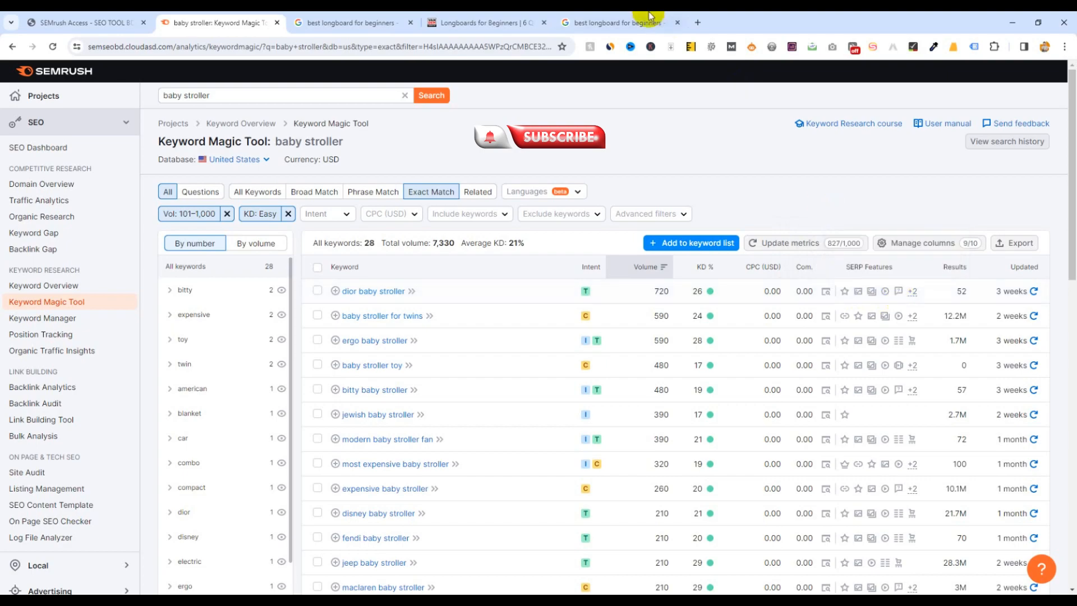
pyautogui.click(617, 22)
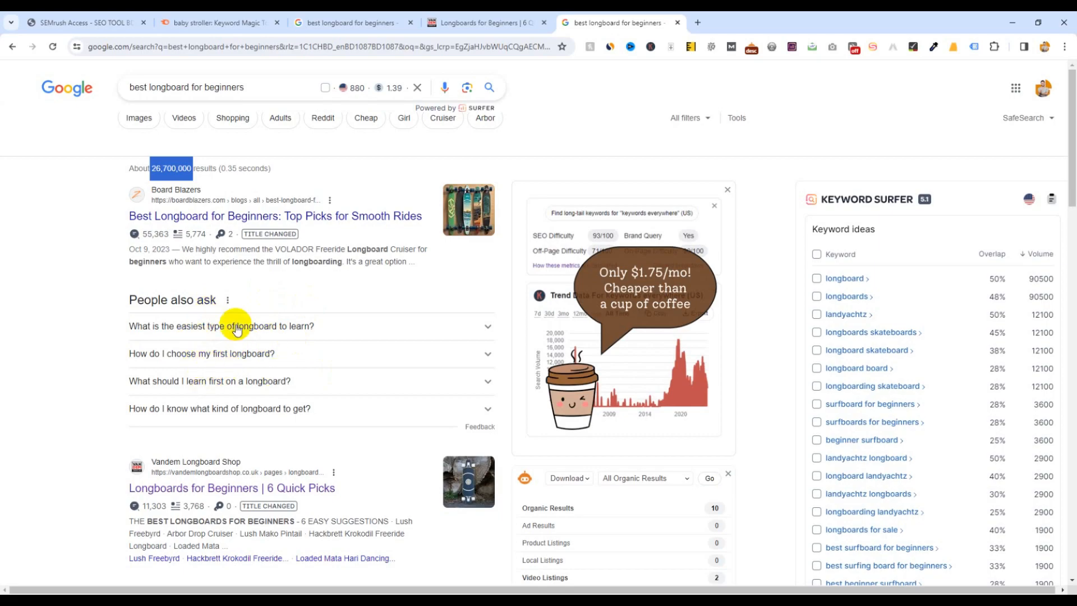
pyautogui.click(199, 21)
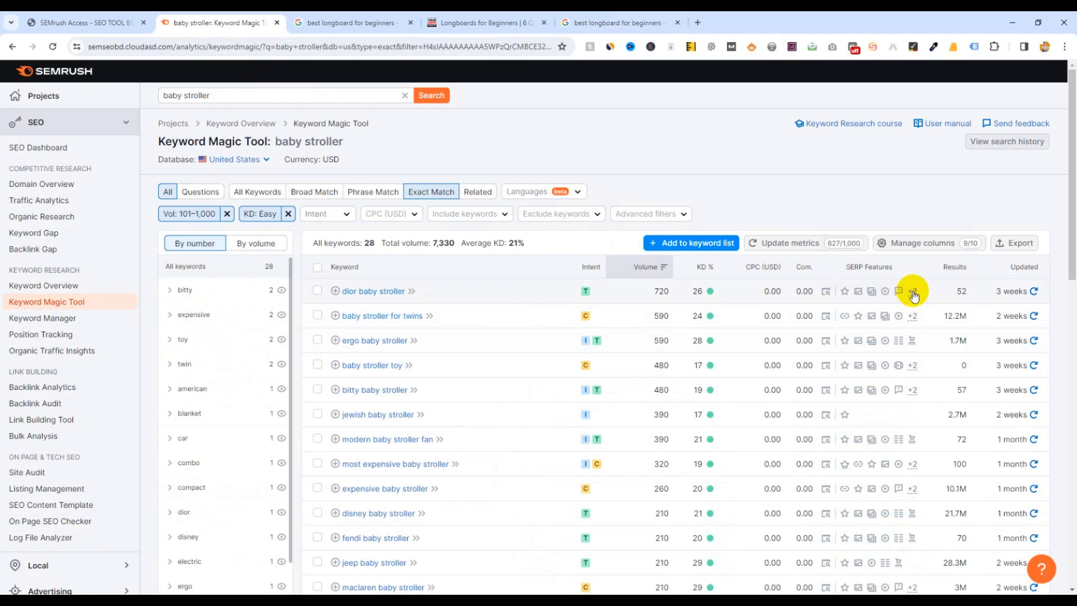
pyautogui.moveTo(912, 293)
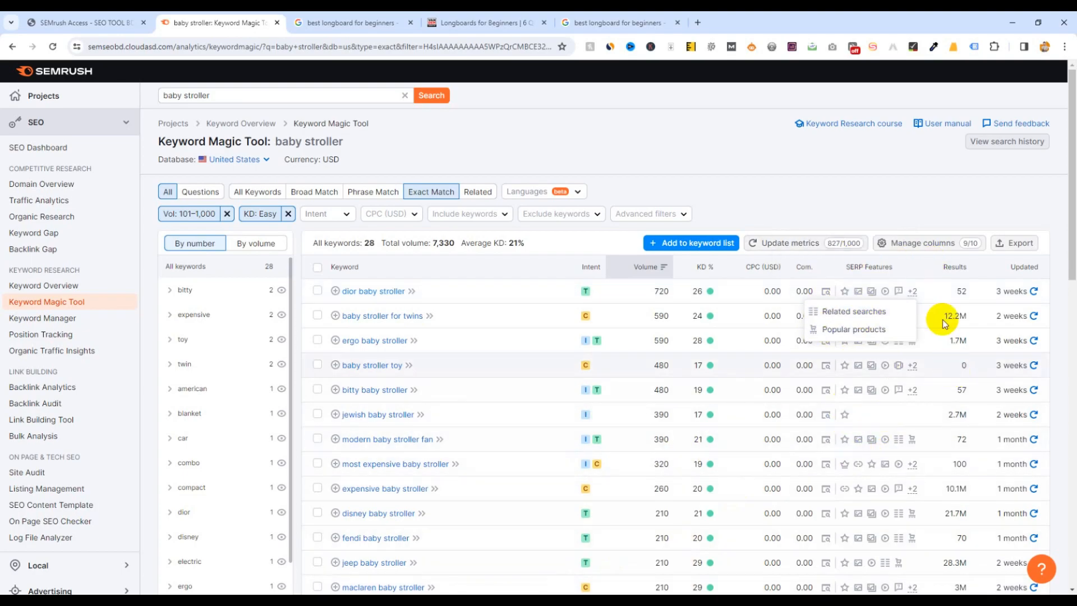
pyautogui.click(598, 23)
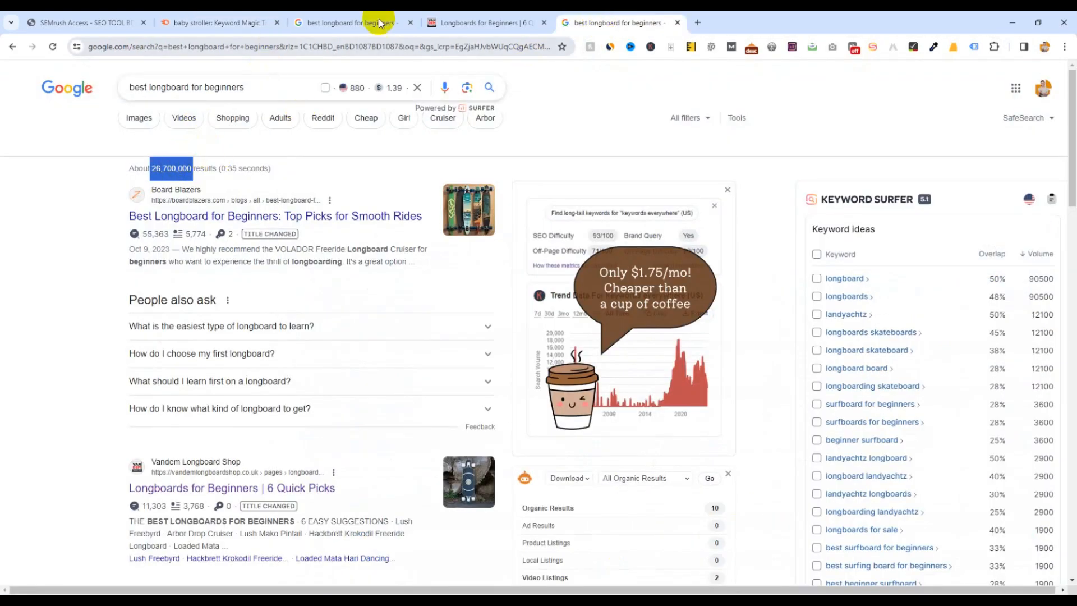
pyautogui.click(221, 21)
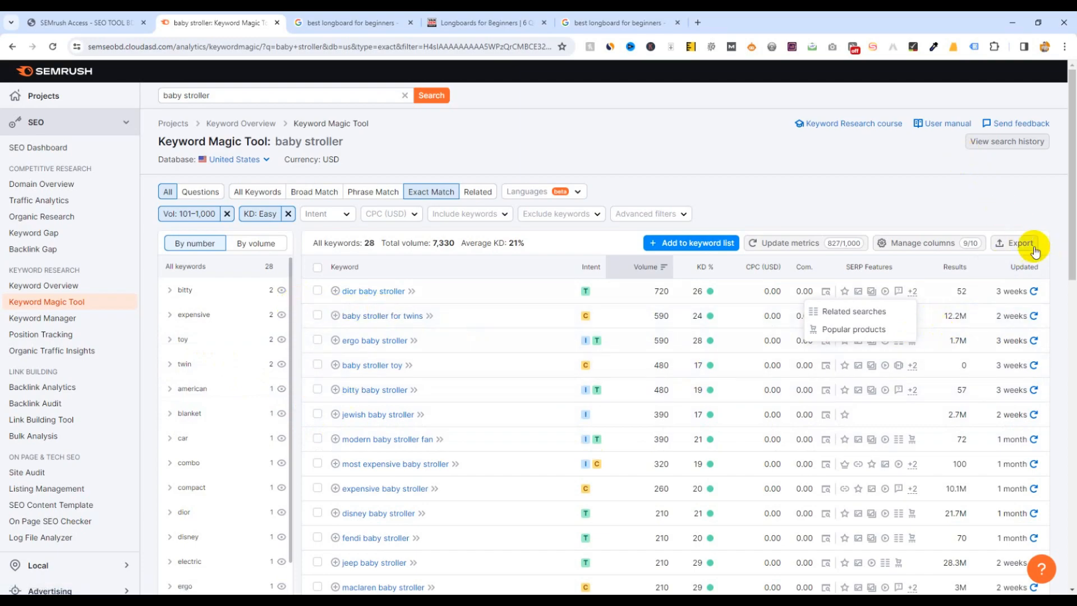
# Export all baby stroller keywords as CSV, and also select every keyword and export the selection as CSV.
pyautogui.click(1008, 244)
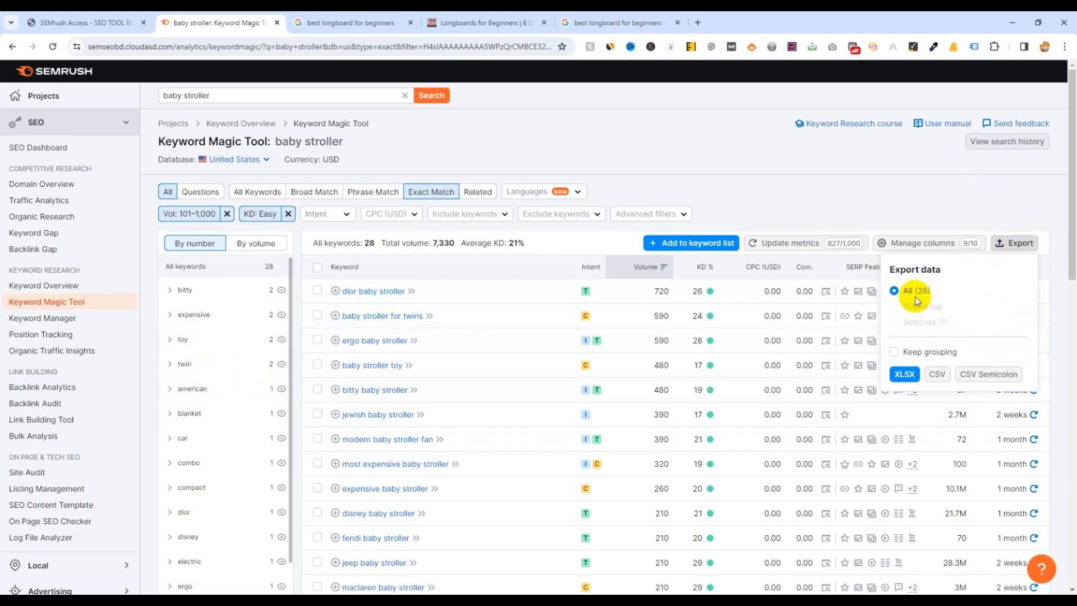
pyautogui.click(937, 375)
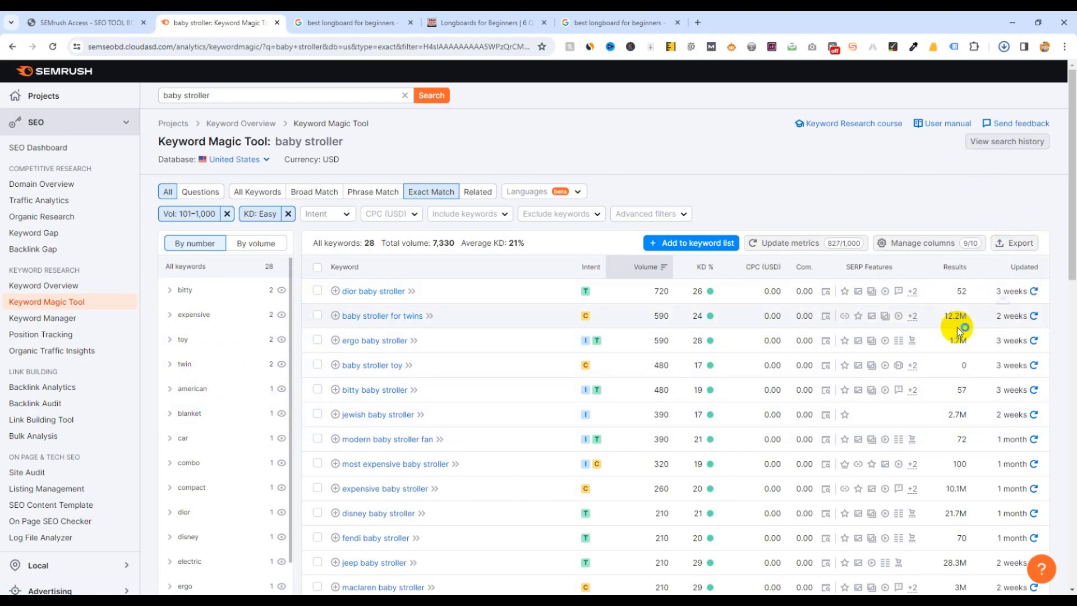
pyautogui.click(317, 267)
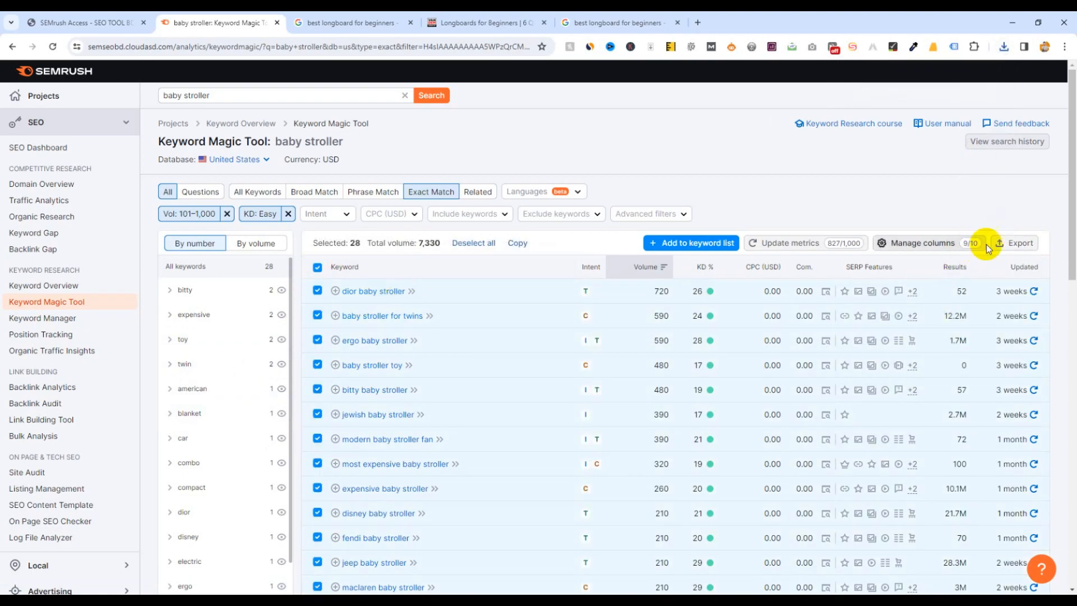
pyautogui.click(1011, 245)
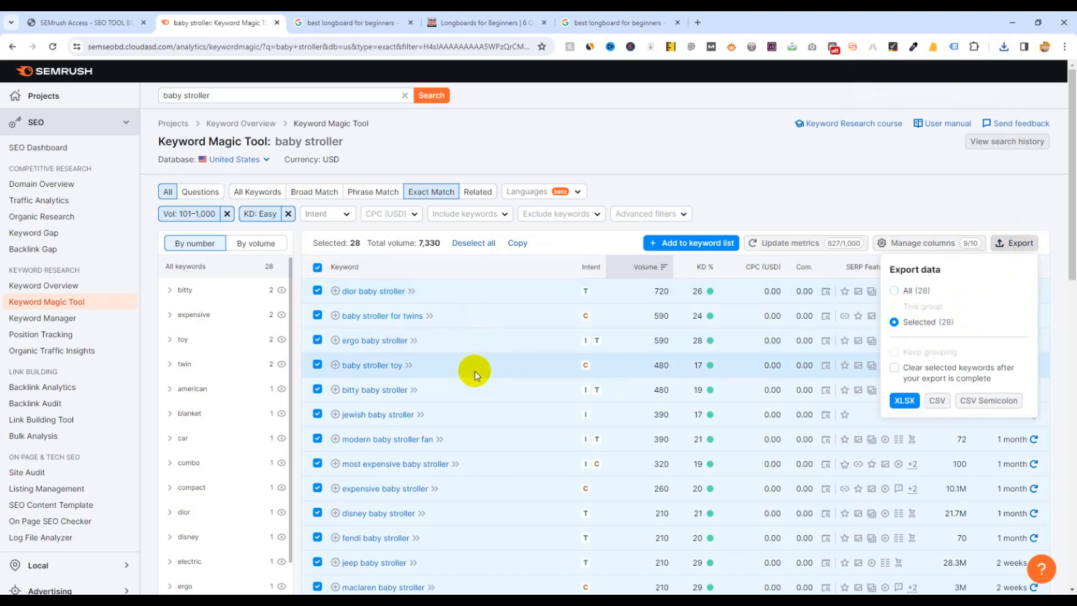
pyautogui.click(945, 401)
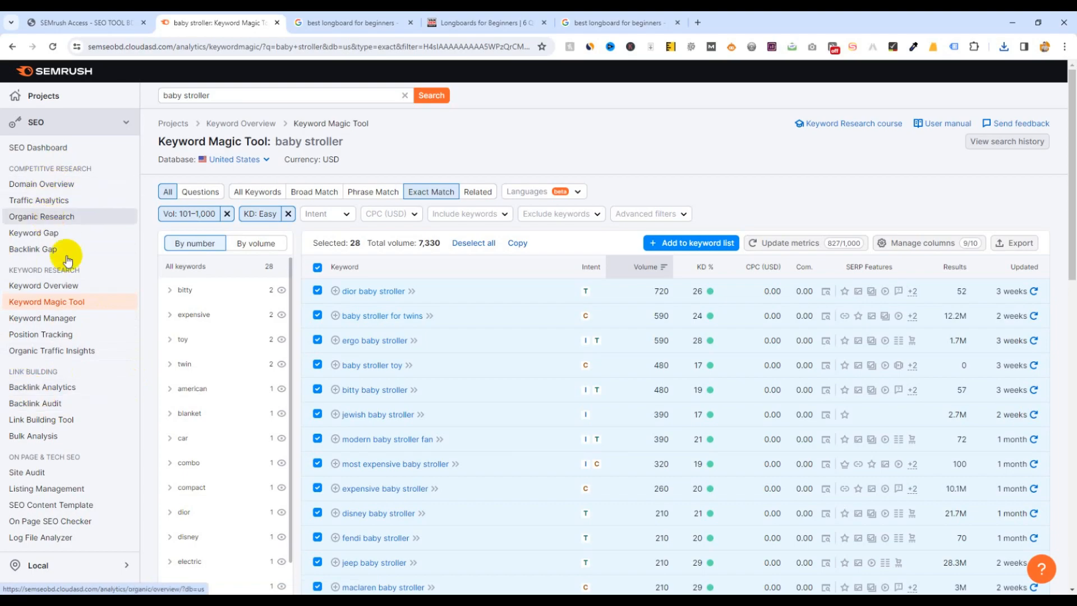
pyautogui.click(45, 183)
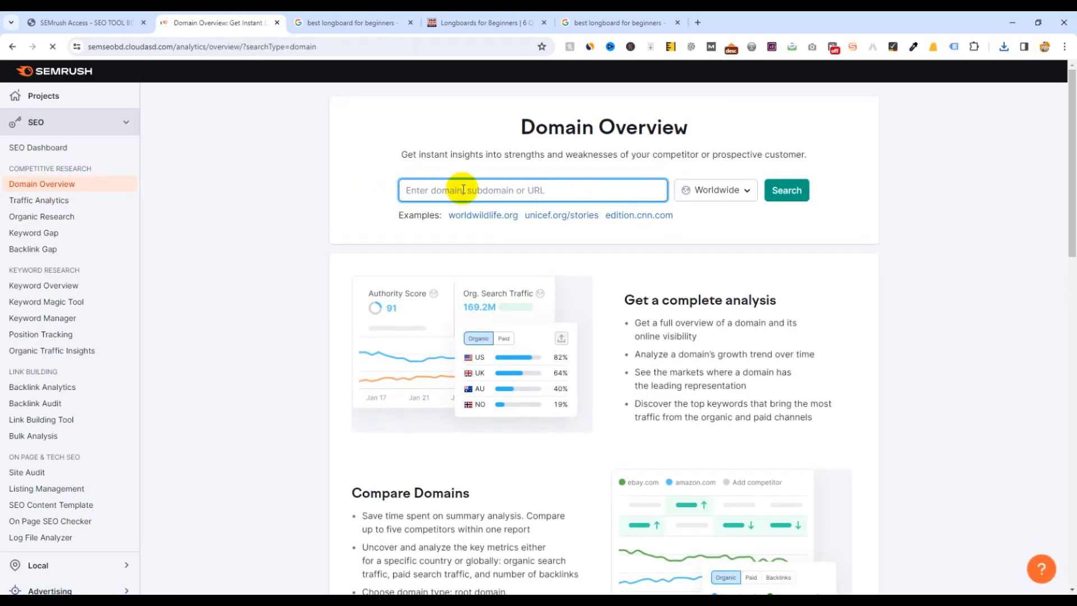
pyautogui.write('https://vandemlongboardshop.co.uk/')
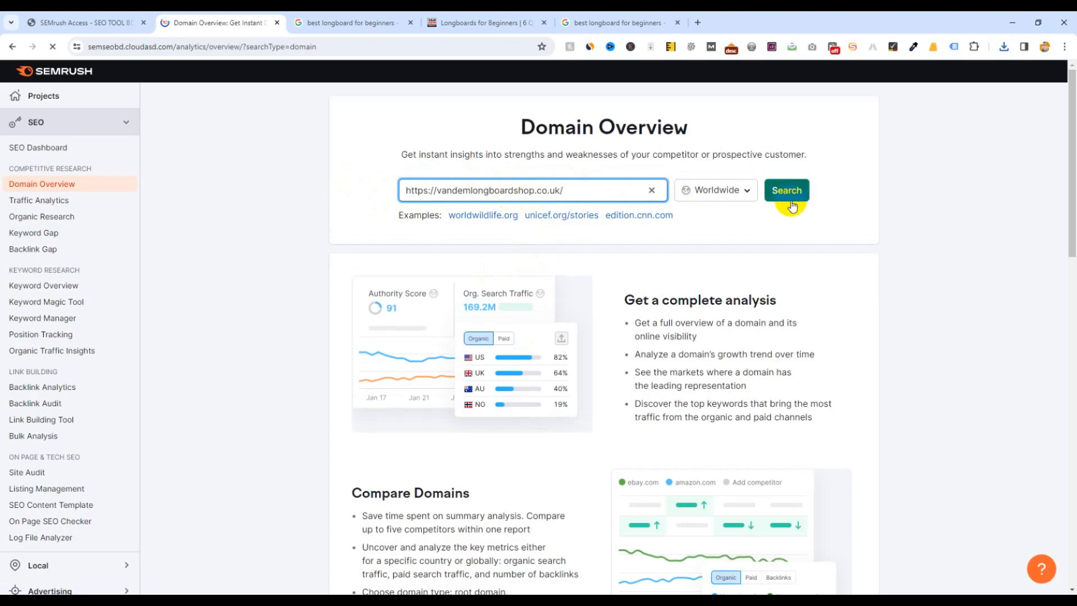
pyautogui.click(733, 191)
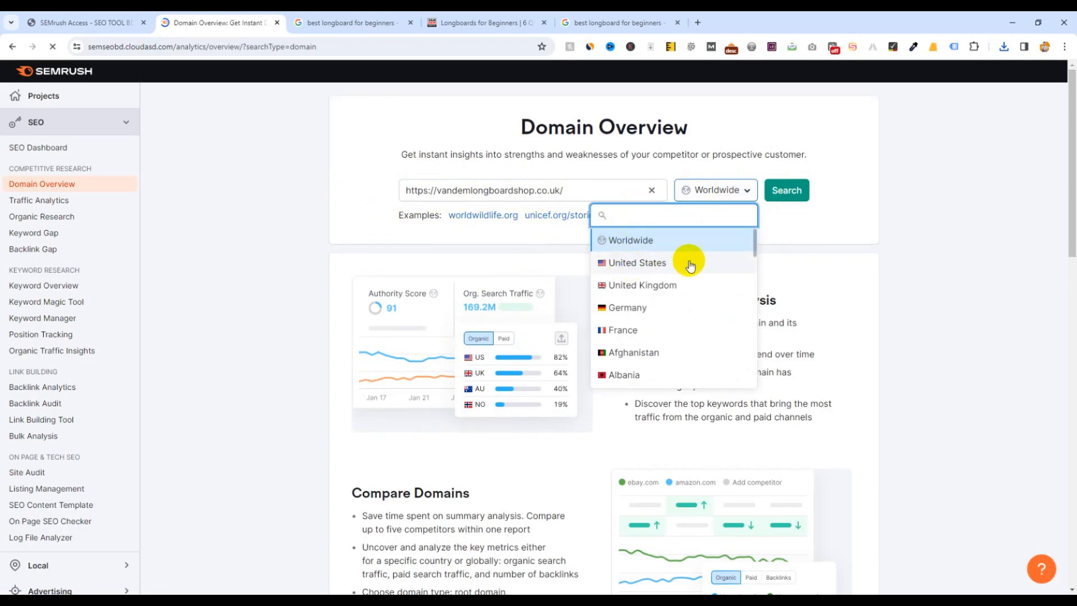
pyautogui.click(785, 195)
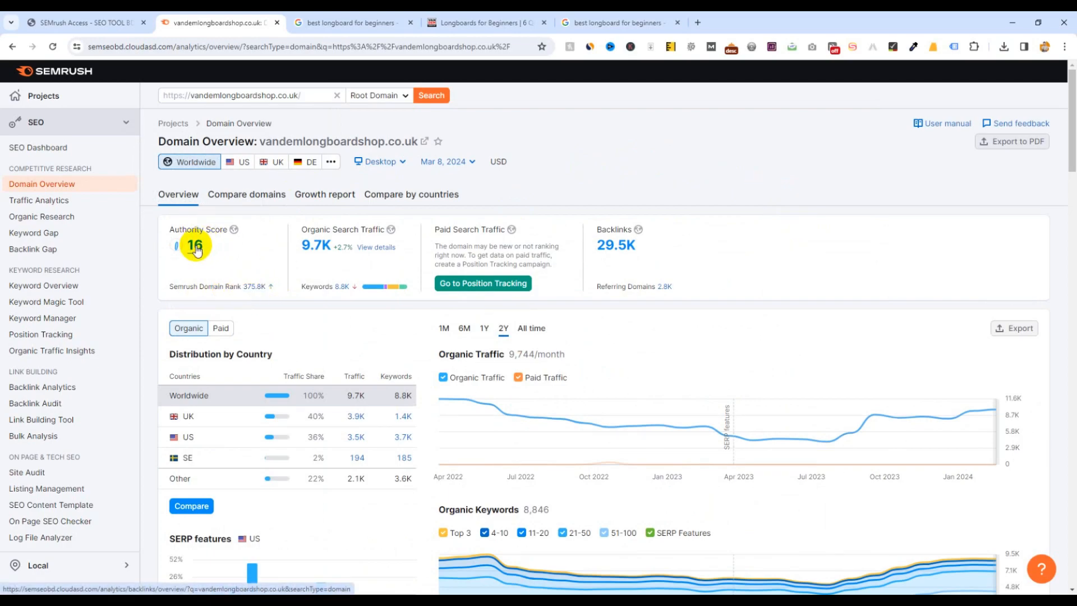
# Review the domain's search traffic metrics, its paid and organic country distribution, and the organic traffic trend.
pyautogui.moveTo(378, 235)
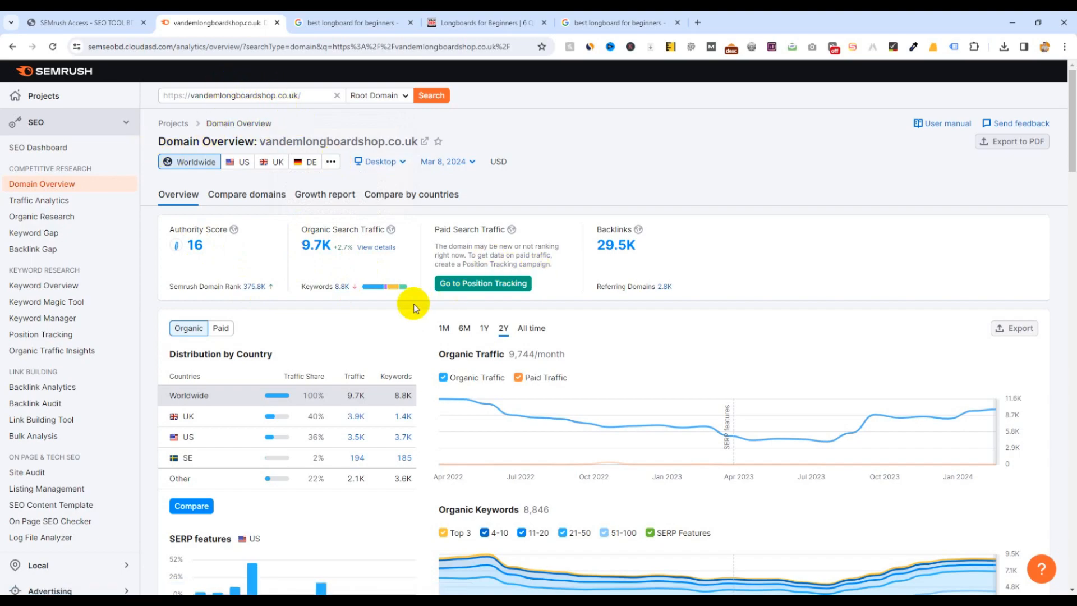
pyautogui.moveTo(490, 239)
pyautogui.click(217, 329)
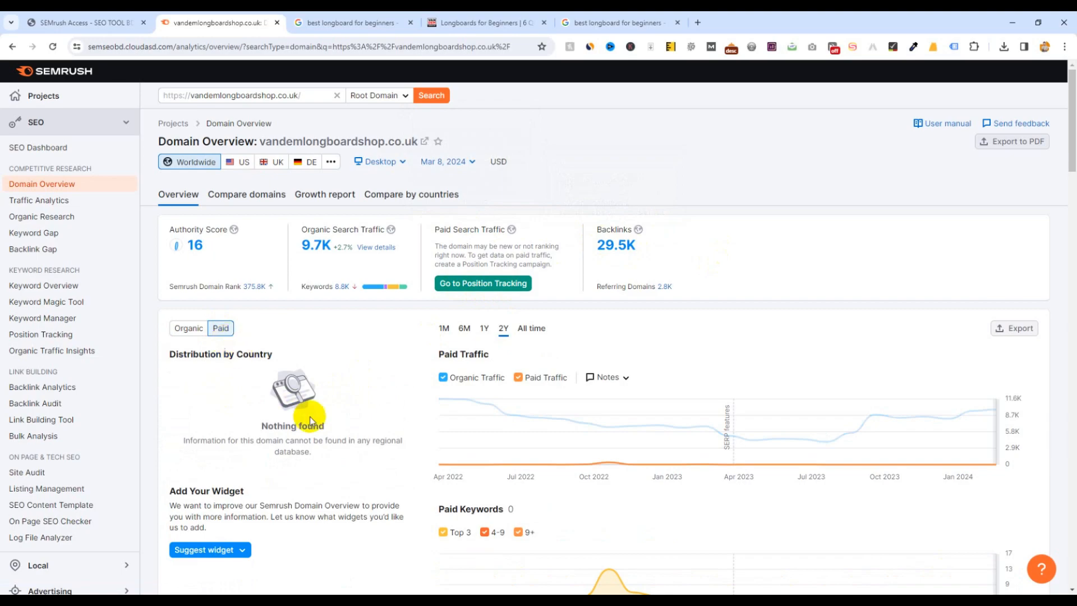
pyautogui.click(185, 331)
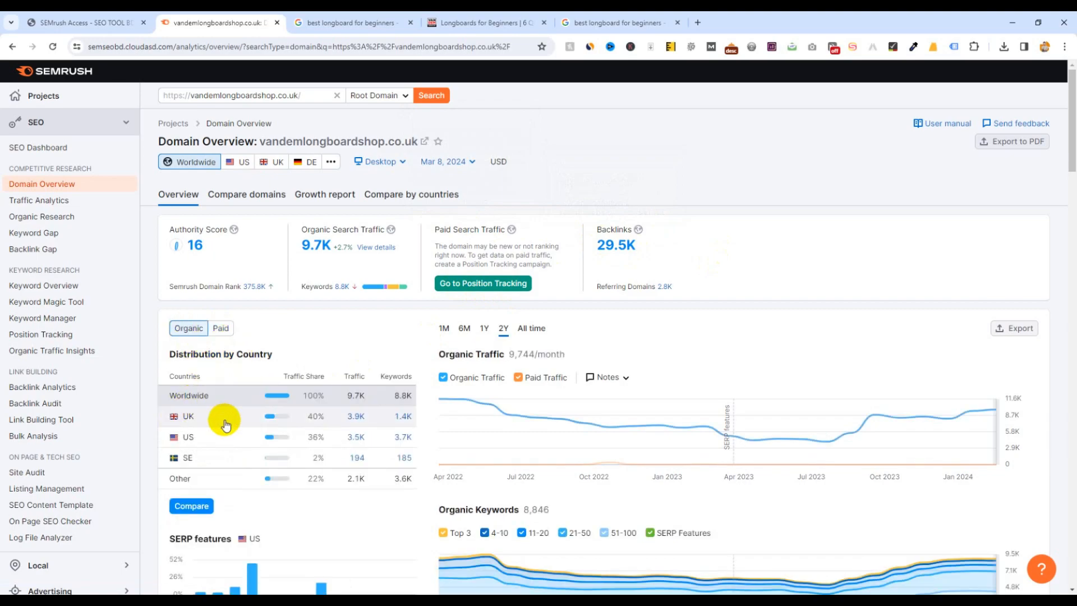
pyautogui.scroll(-1, 202, 429)
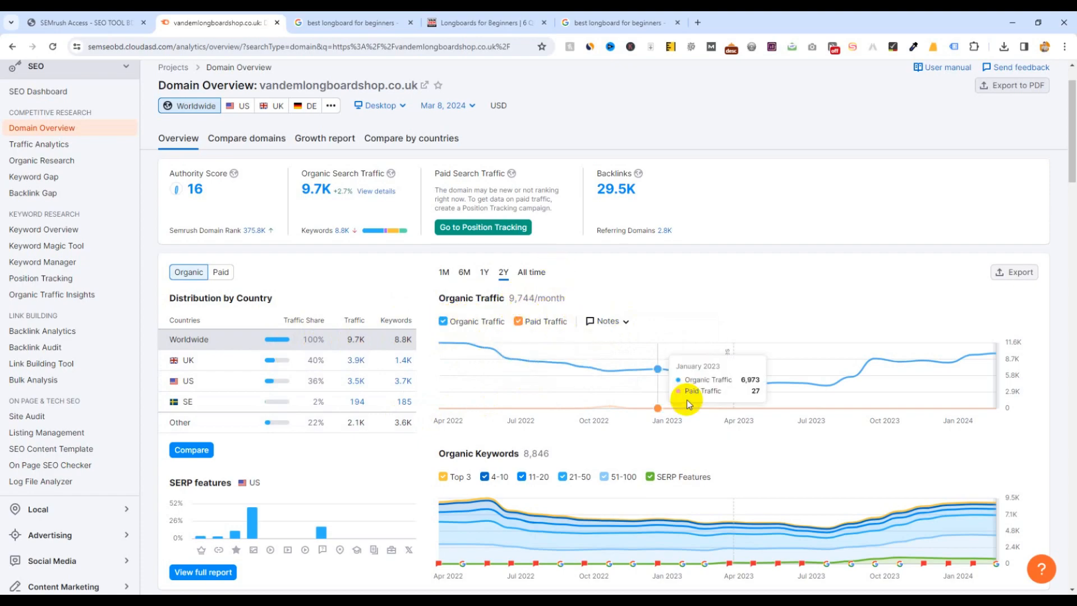
# Review the domain's SERP features chart and its top organic keywords for the US.
pyautogui.scroll(-2, 423, 432)
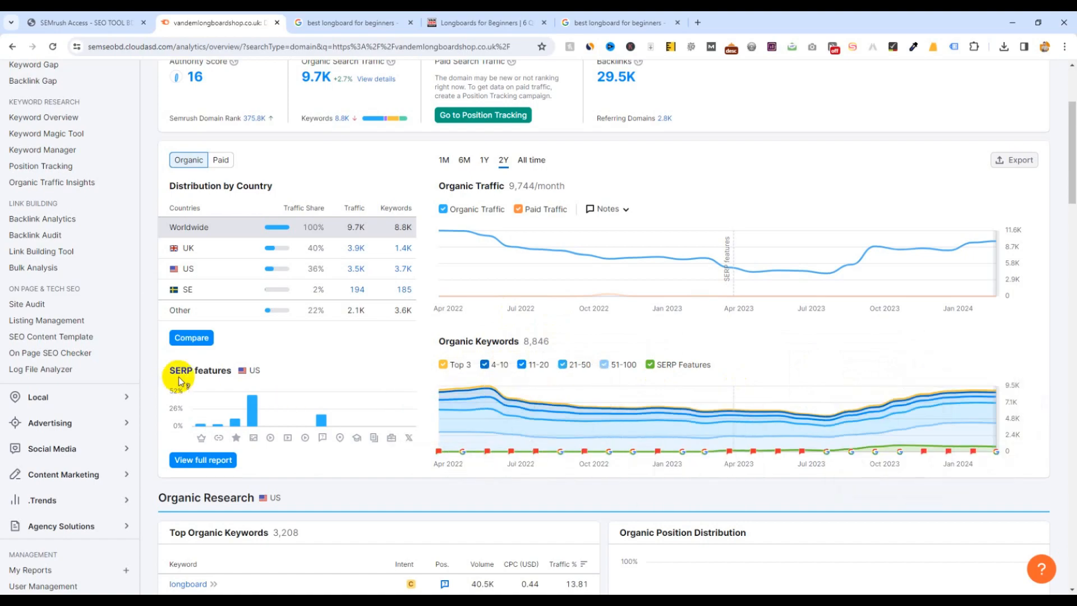
pyautogui.moveTo(220, 381)
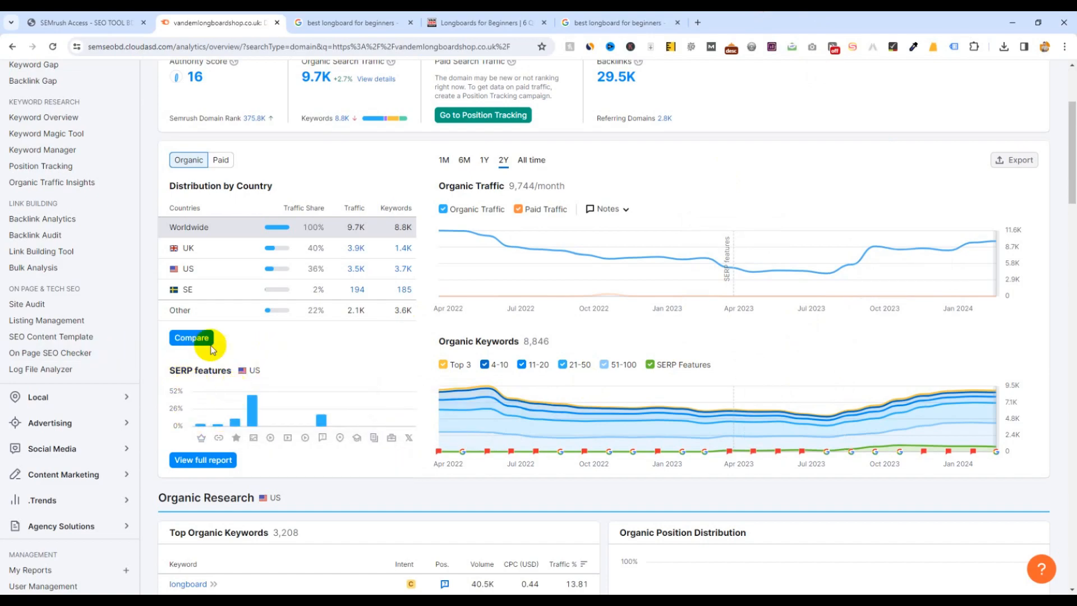
pyautogui.scroll(-3, 272, 416)
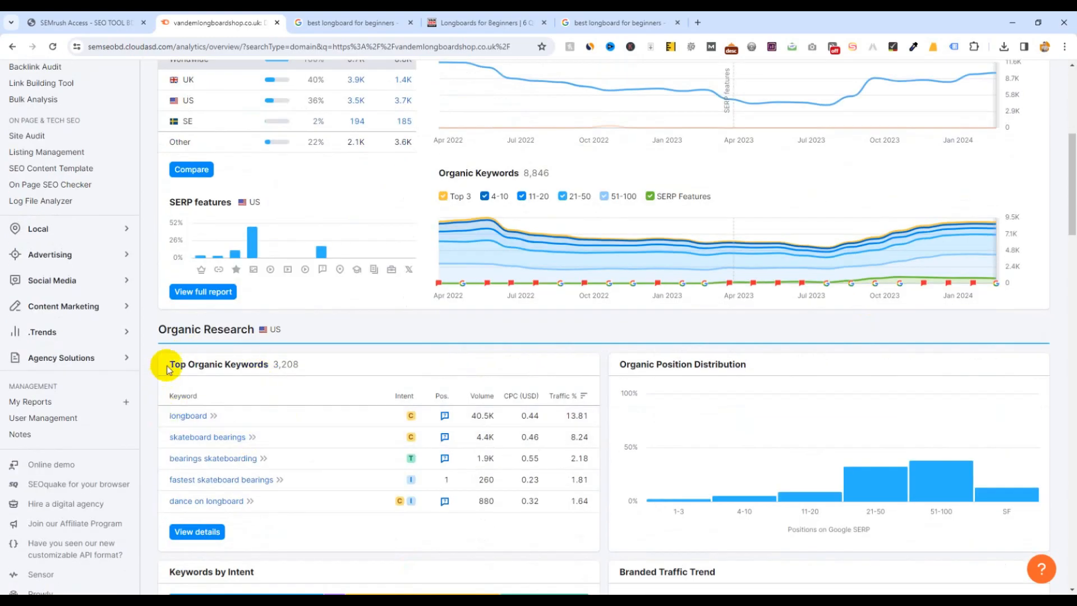
pyautogui.doubleClick(278, 363)
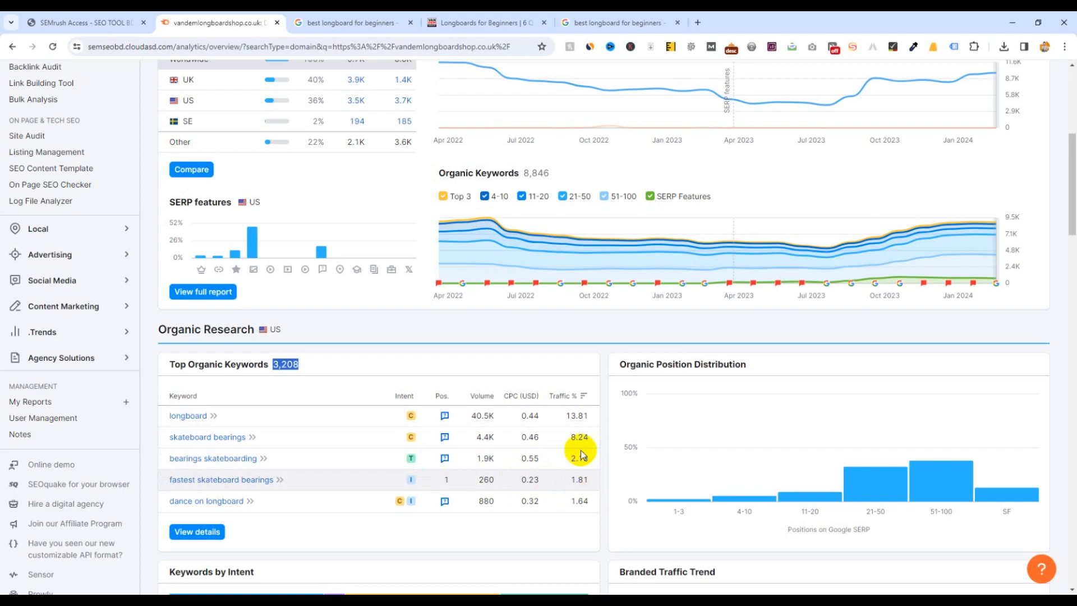
# Examine the domain's keyword intent breakdown, branded traffic and main organic competitors.
pyautogui.scroll(-3, 376, 507)
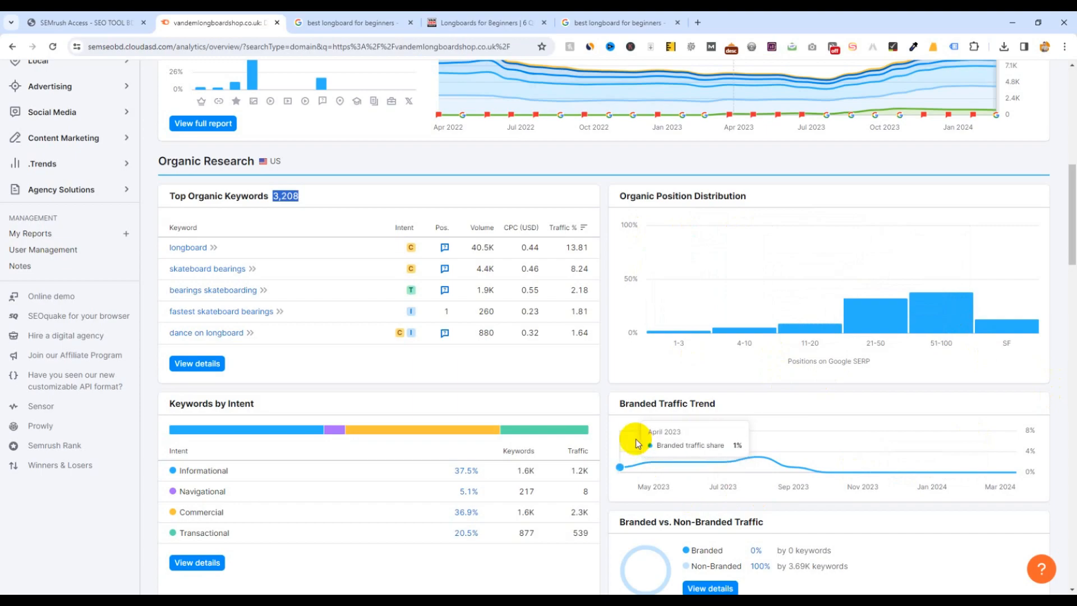
pyautogui.scroll(-4, 638, 443)
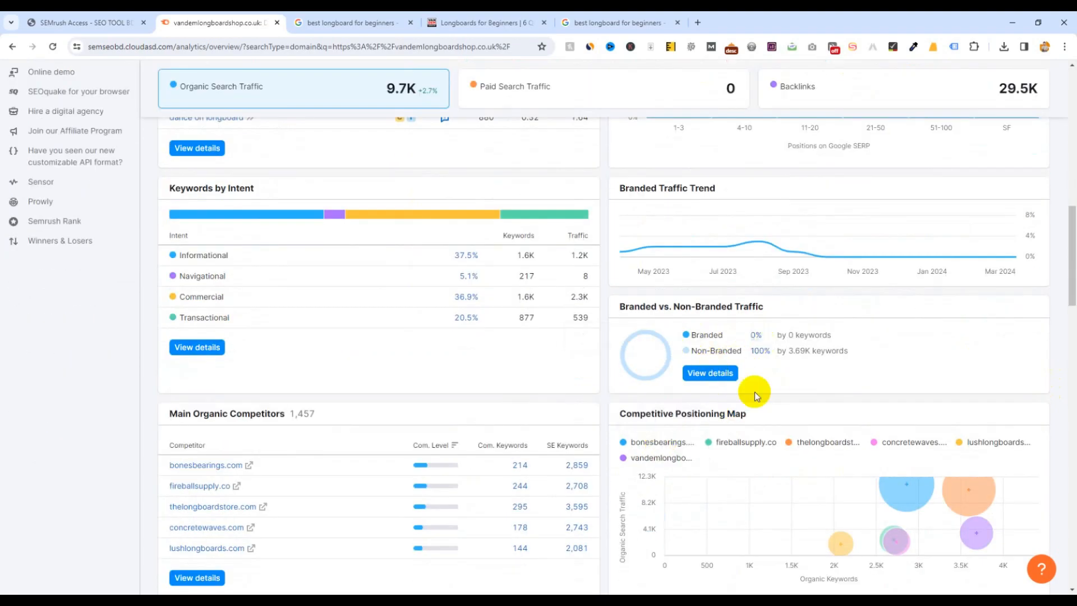
pyautogui.scroll(-2, 306, 425)
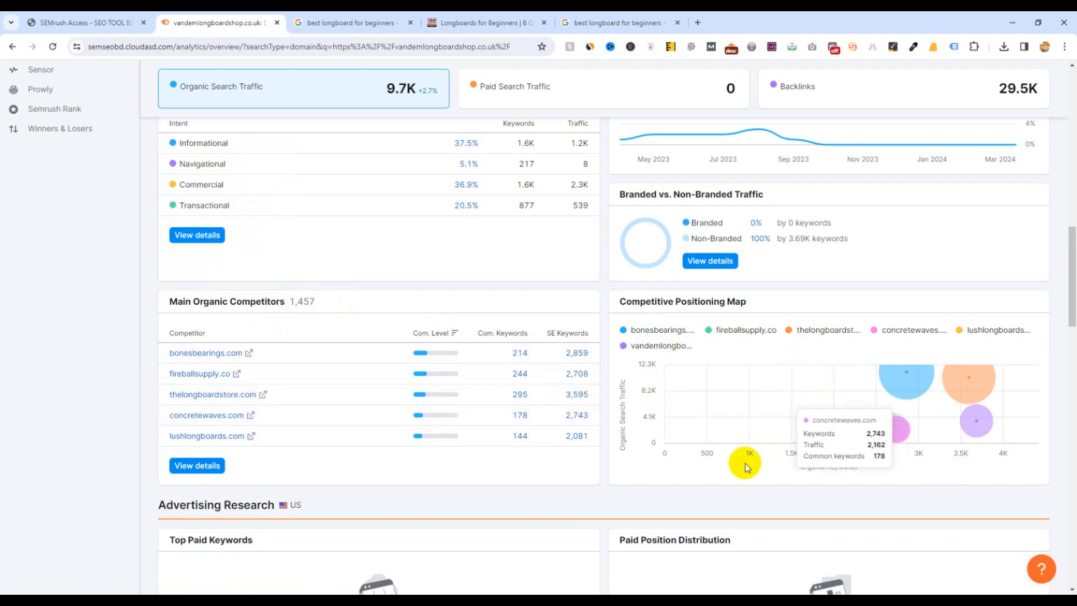
pyautogui.scroll(-4, 365, 462)
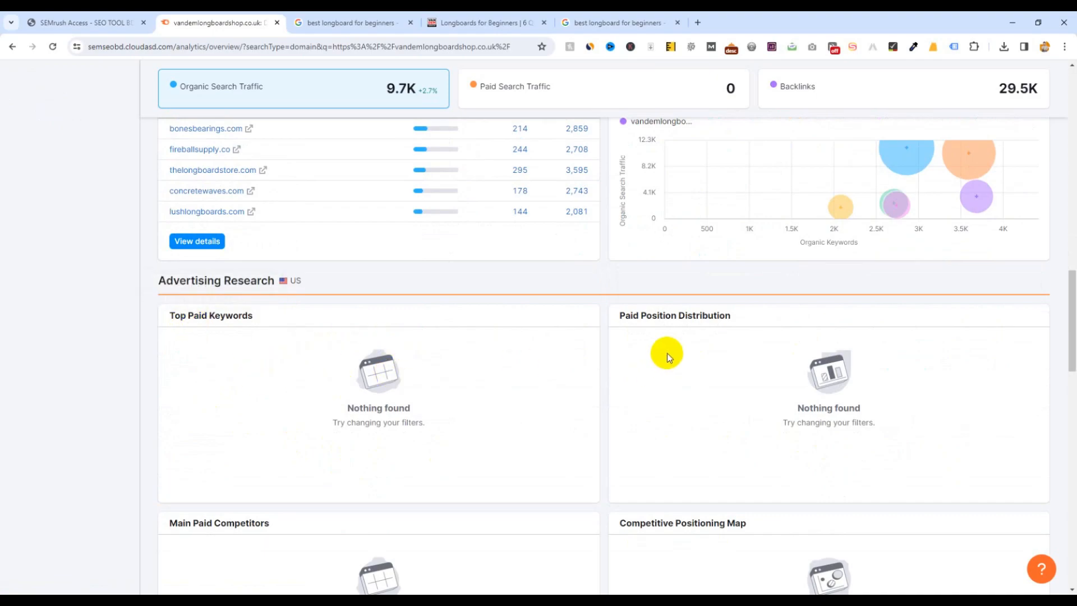
# Review the domain's backlinks, including follow versus nofollow links, backlink types, top anchors and referring domains.
pyautogui.scroll(-10, 469, 454)
pyautogui.scroll(-2, 447, 457)
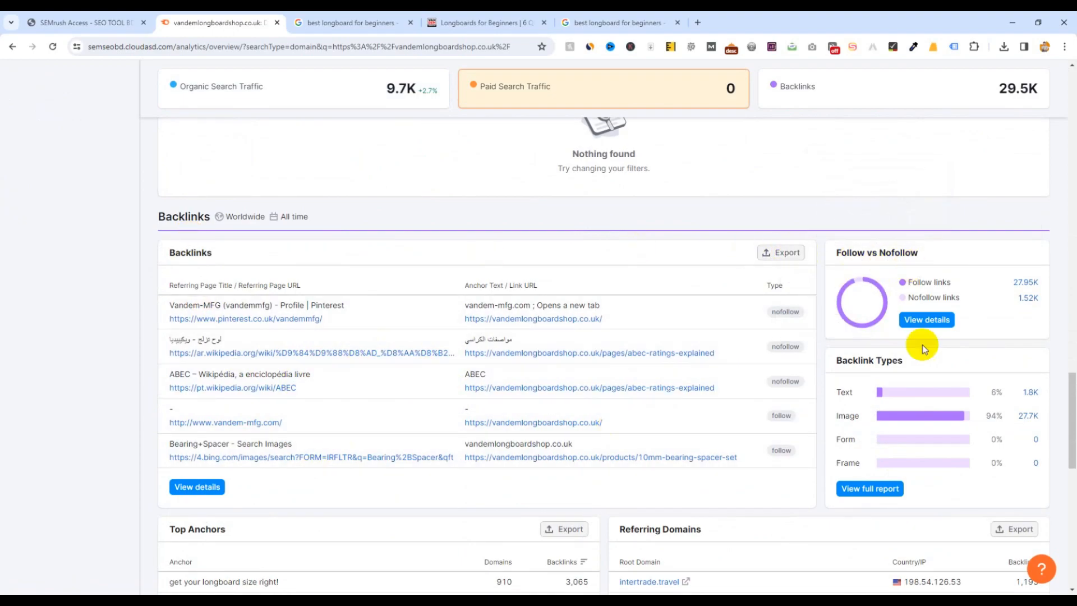
pyautogui.moveTo(897, 392)
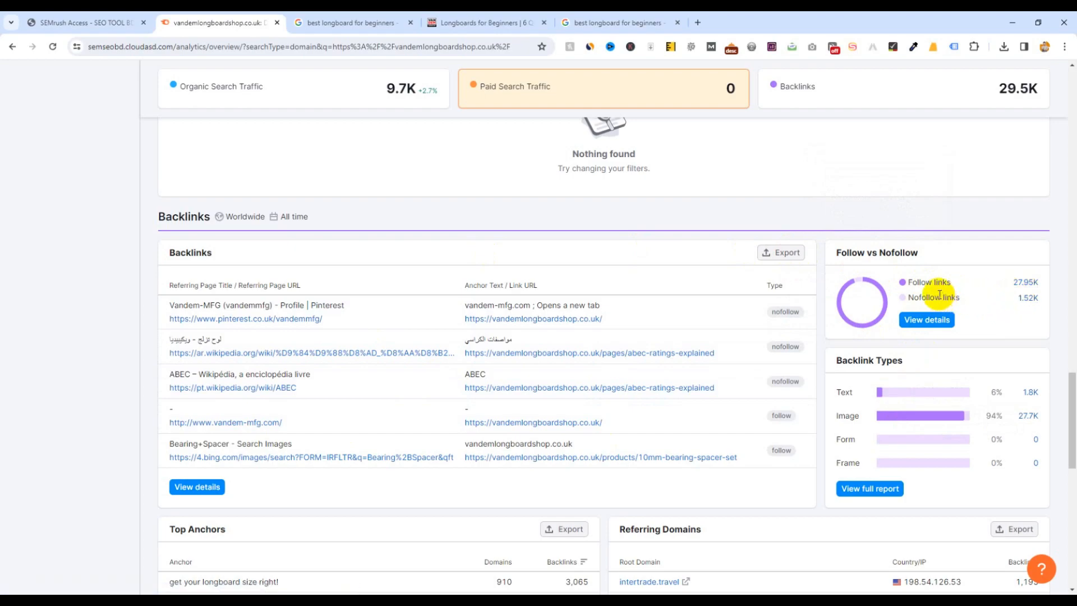
pyautogui.scroll(-3, 224, 426)
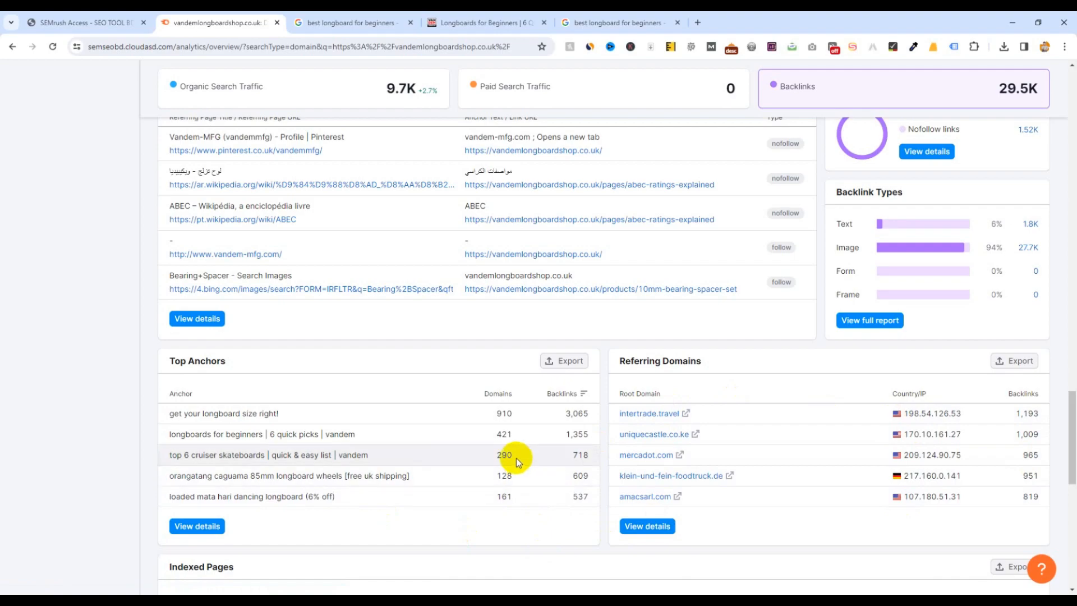
# Look through the domain comparison, growth and country comparison reports, and return to the domain's overview report.
pyautogui.scroll(3, 516, 458)
pyautogui.scroll(15, 516, 457)
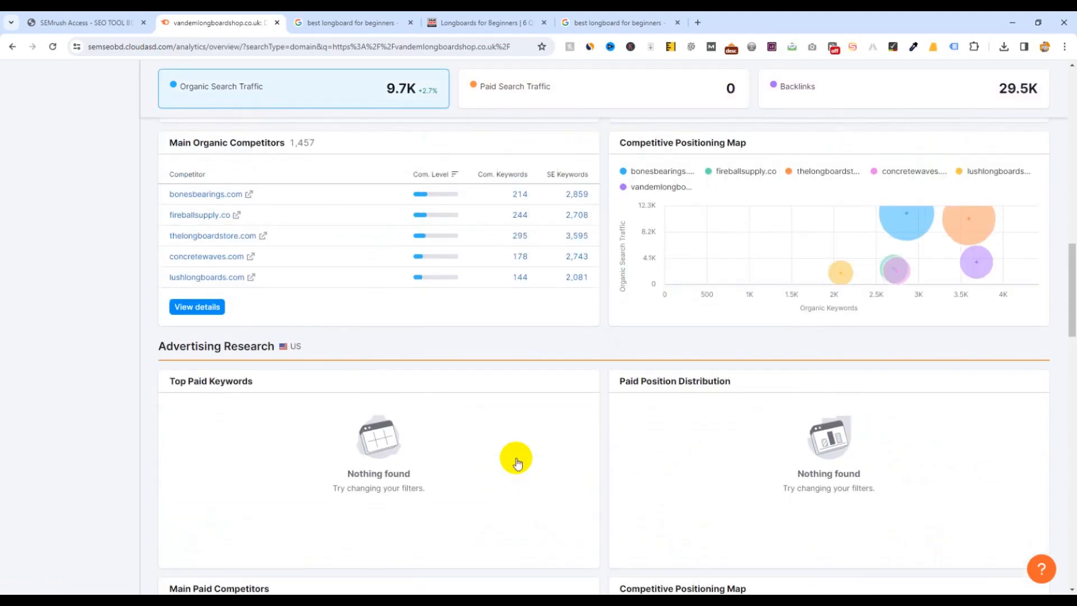
pyautogui.scroll(5, 516, 461)
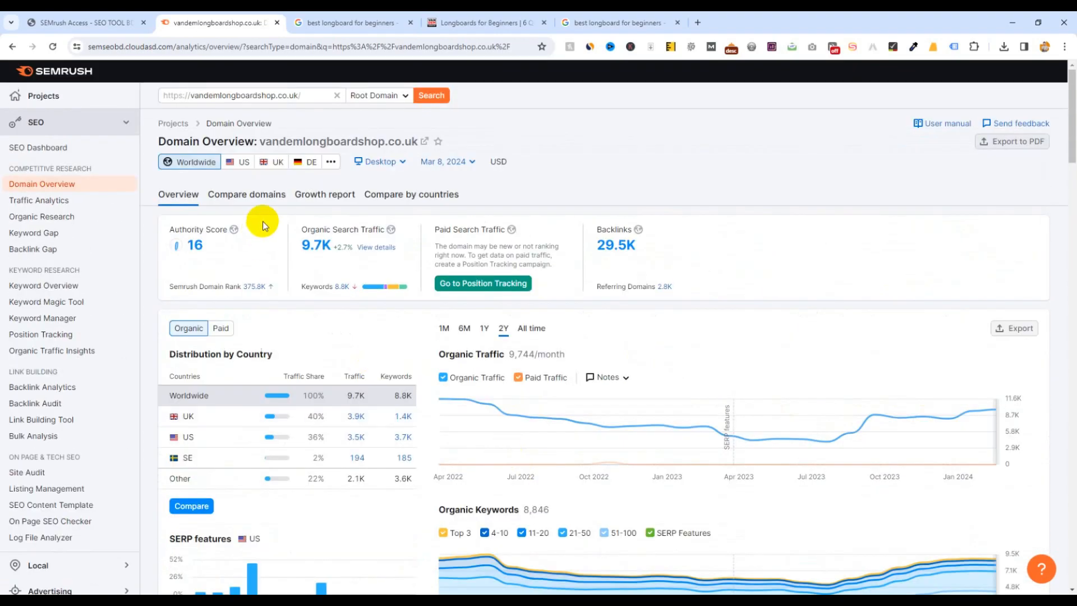
pyautogui.click(250, 195)
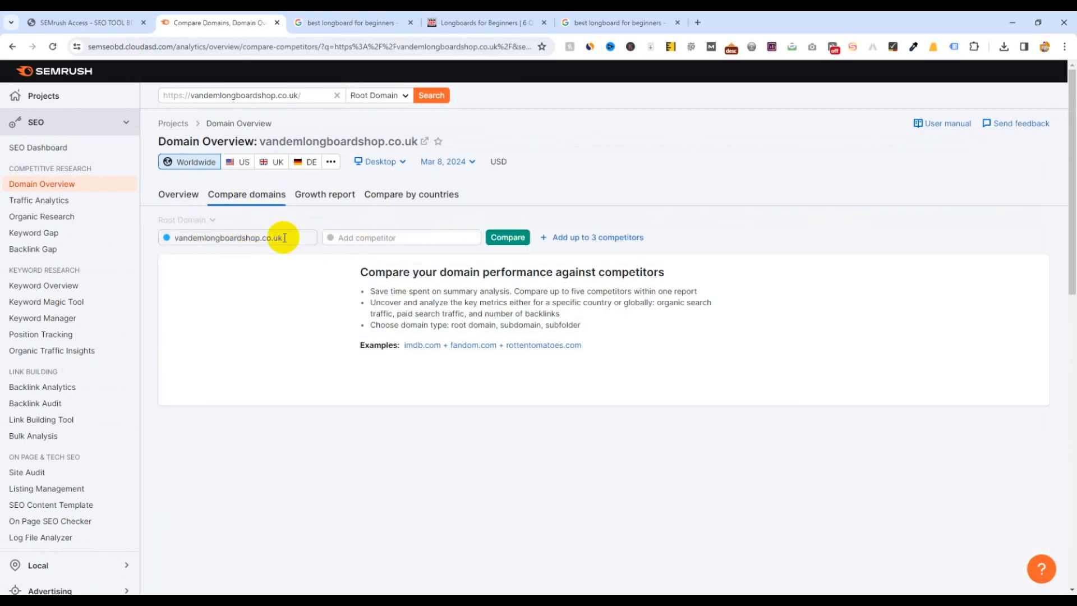
pyautogui.click(349, 236)
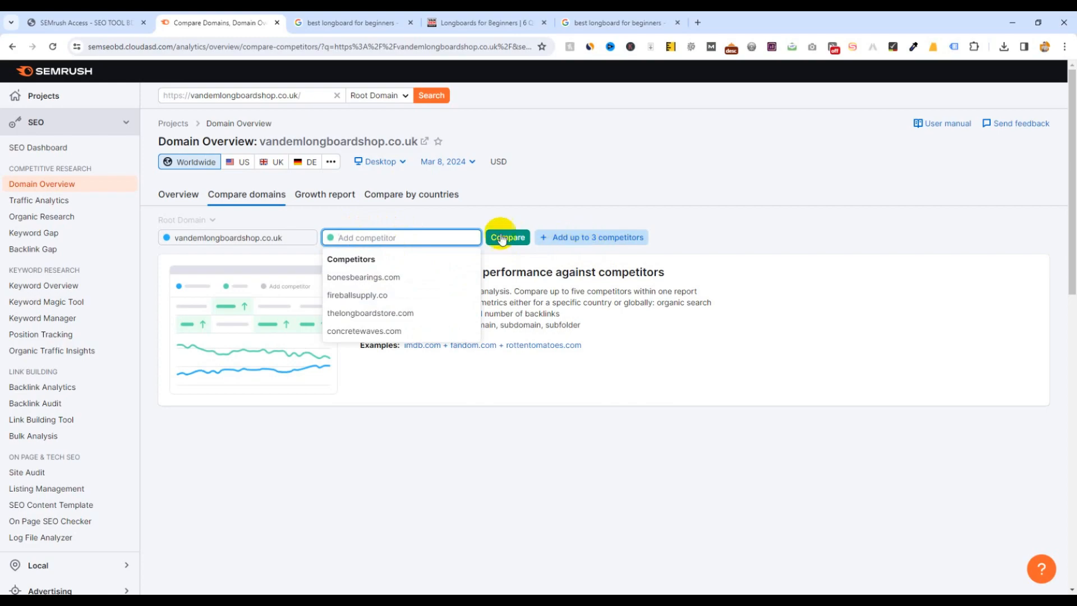
pyautogui.click(341, 199)
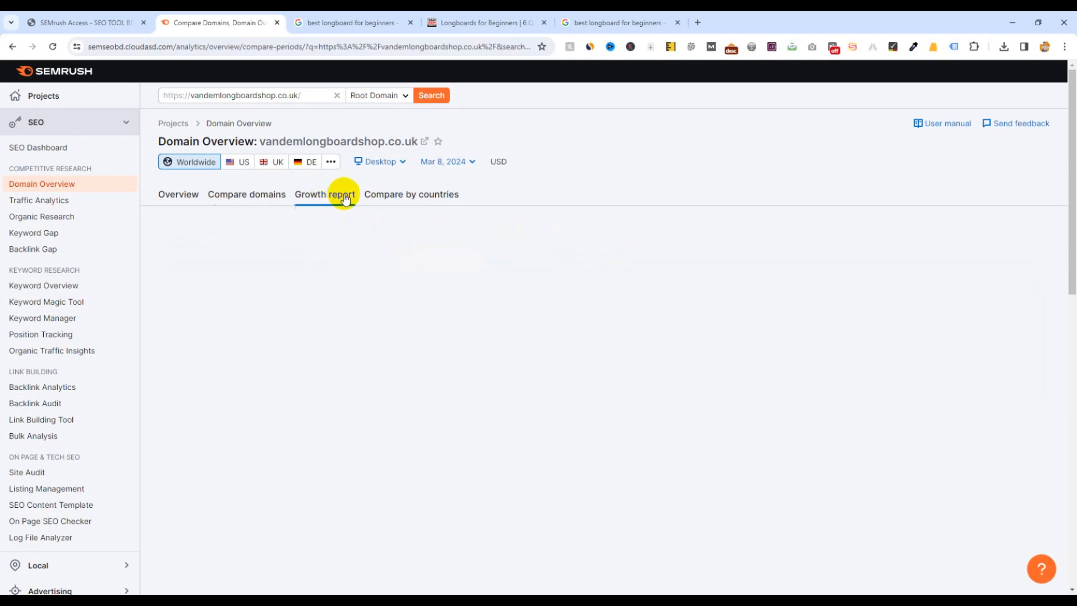
pyautogui.click(429, 200)
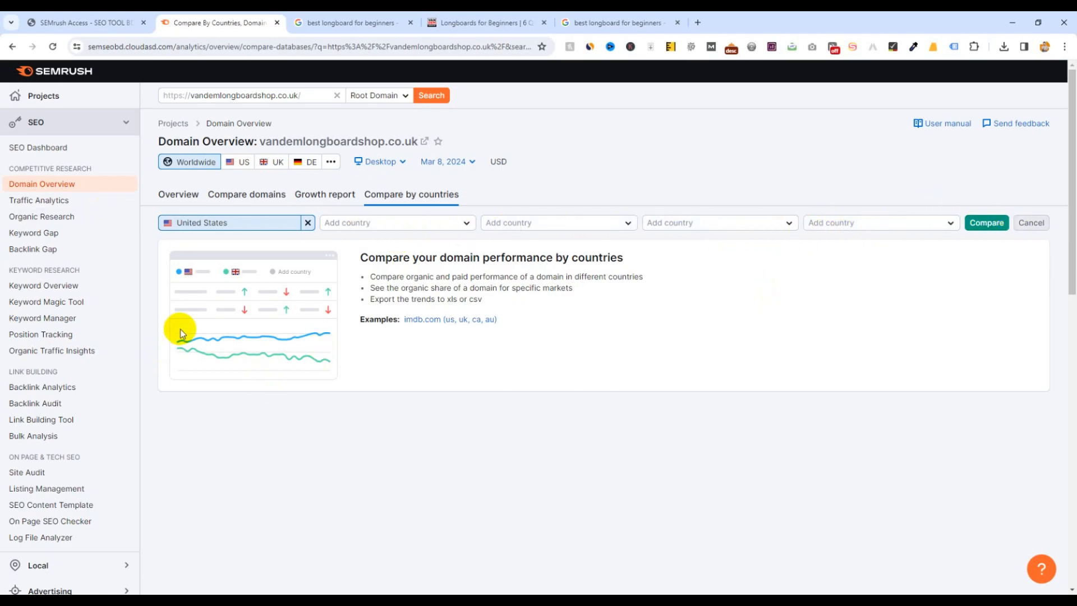
pyautogui.click(185, 195)
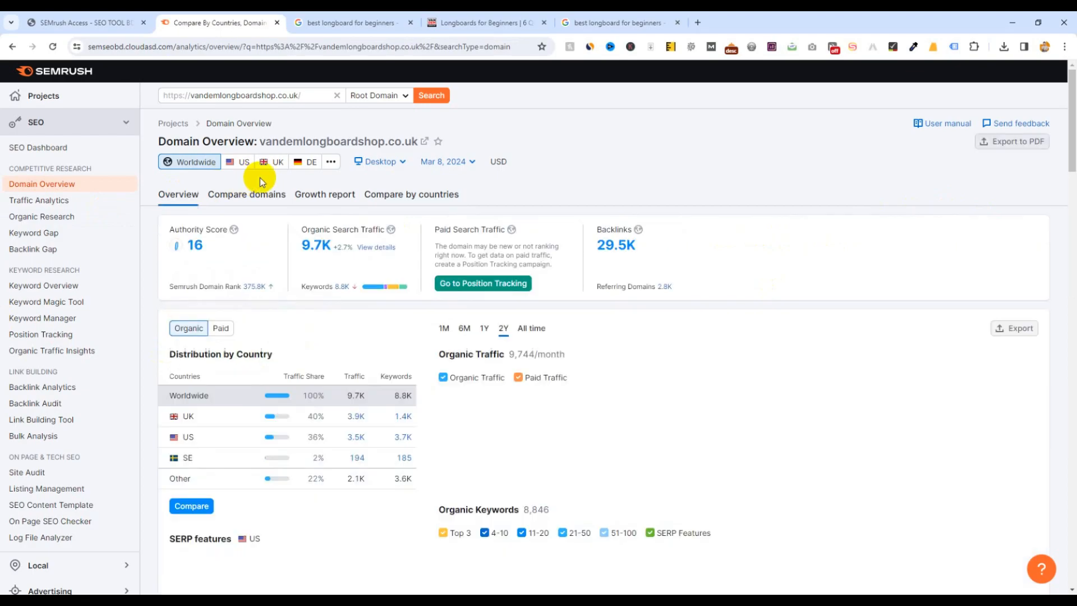
# View the domain's overview data for Mobile and set the device back to Desktop.
pyautogui.click(374, 164)
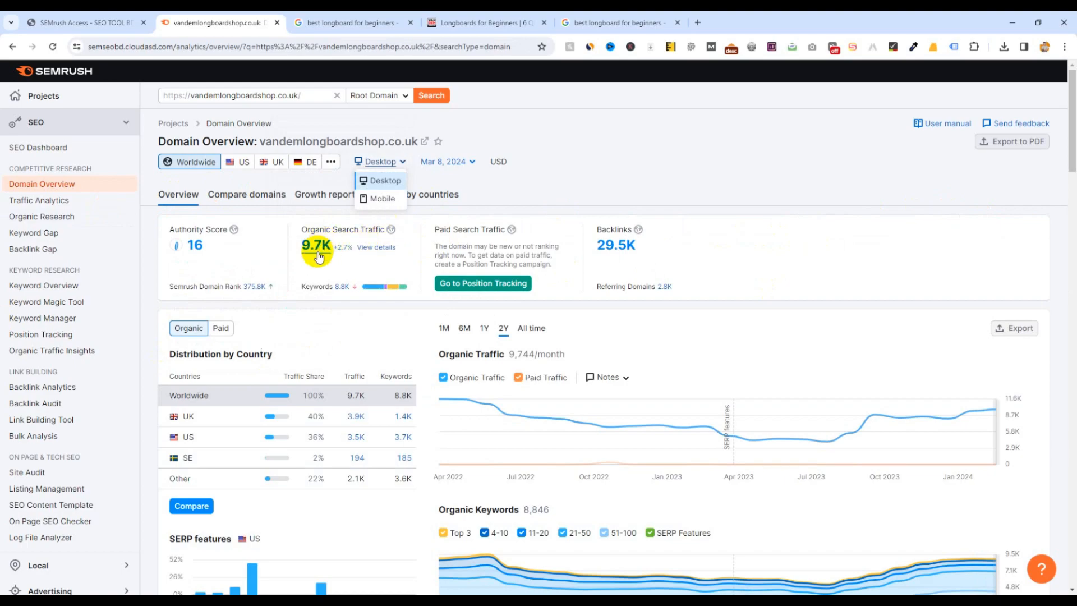
pyautogui.click(370, 199)
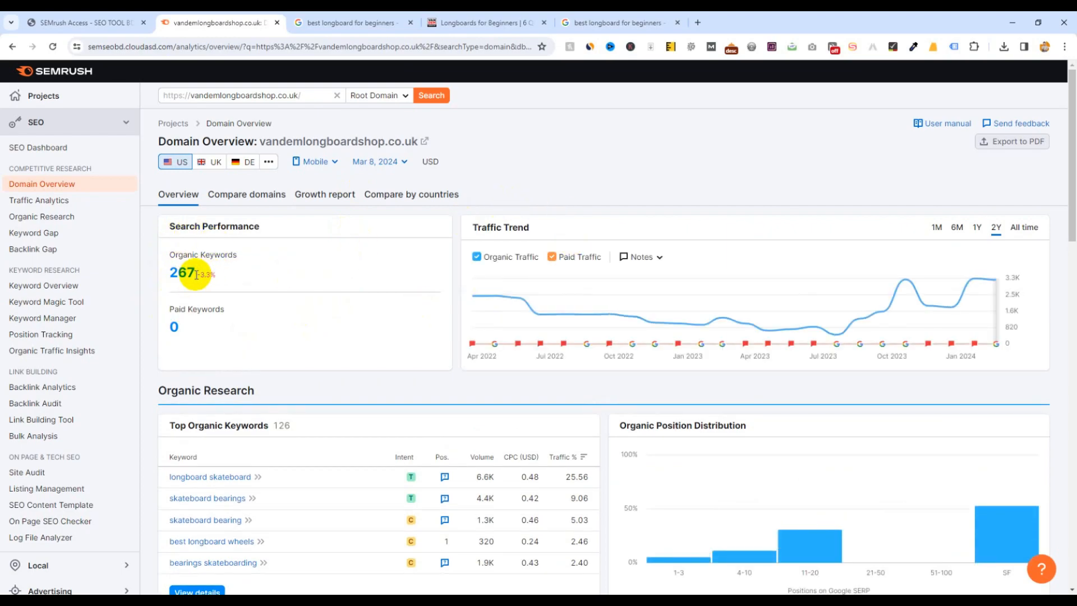
pyautogui.click(323, 169)
pyautogui.click(317, 182)
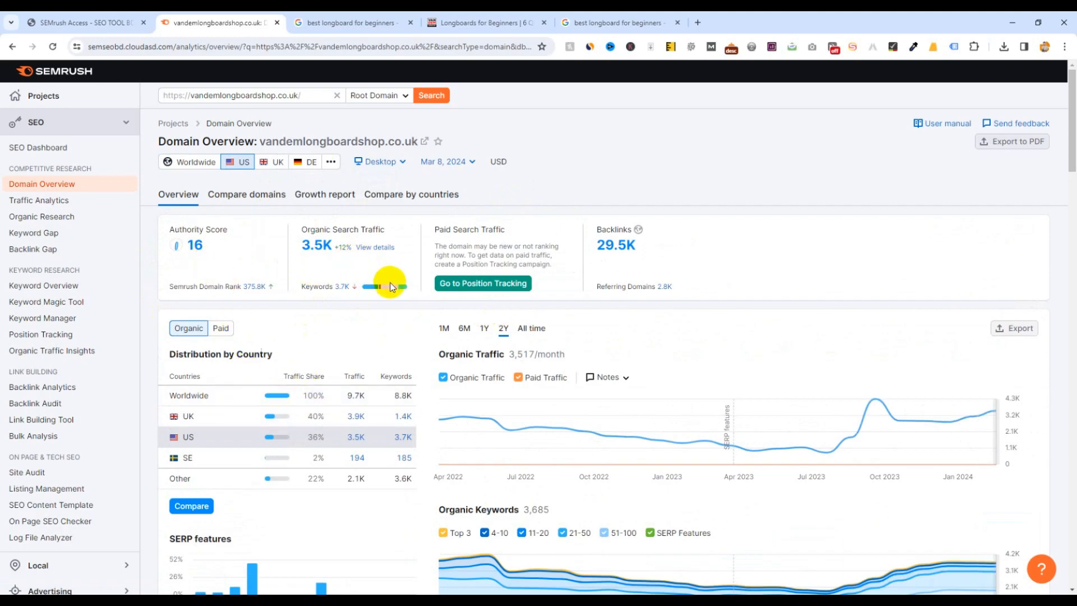
# Review the domain's US desktop overview, checking its country distribution, organic traffic and organic keyword count.
pyautogui.scroll(-3, 247, 378)
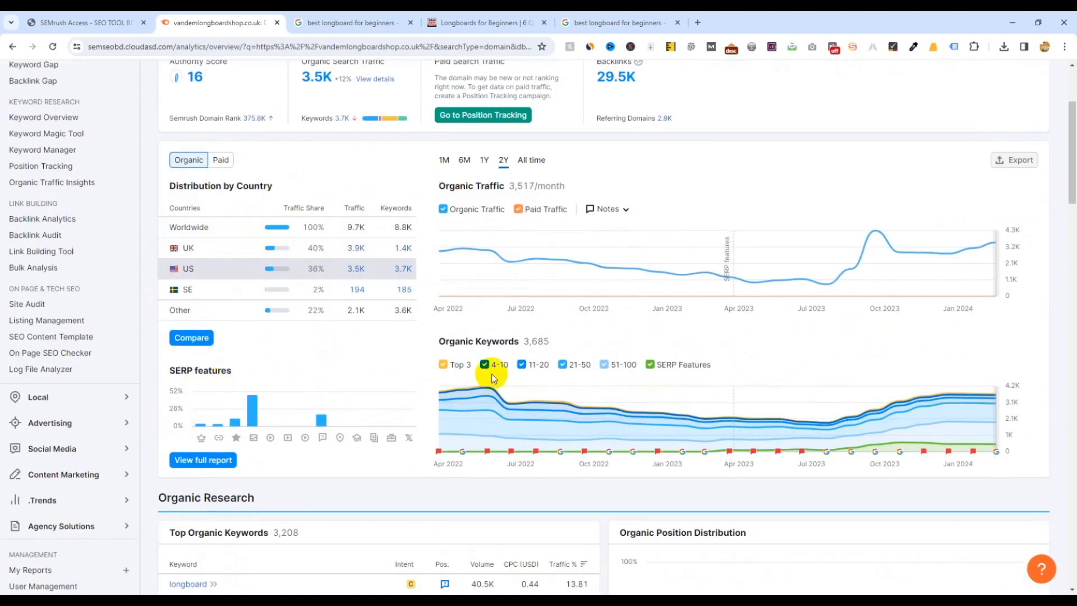
pyautogui.moveTo(524, 342); pyautogui.dragTo(581, 346)
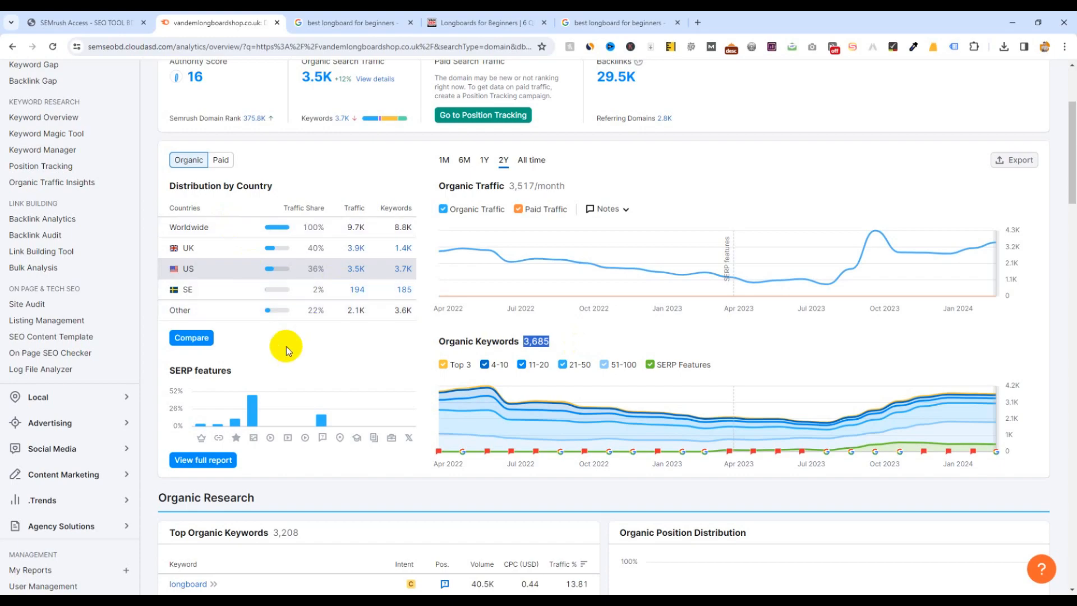
pyautogui.scroll(3, 286, 345)
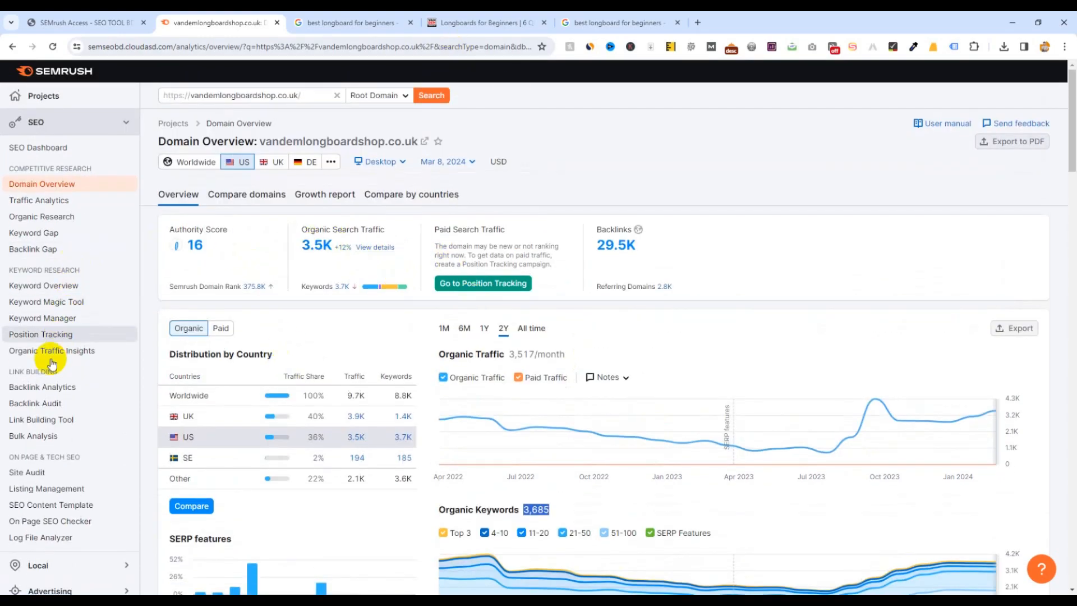
pyautogui.scroll(-1, 65, 422)
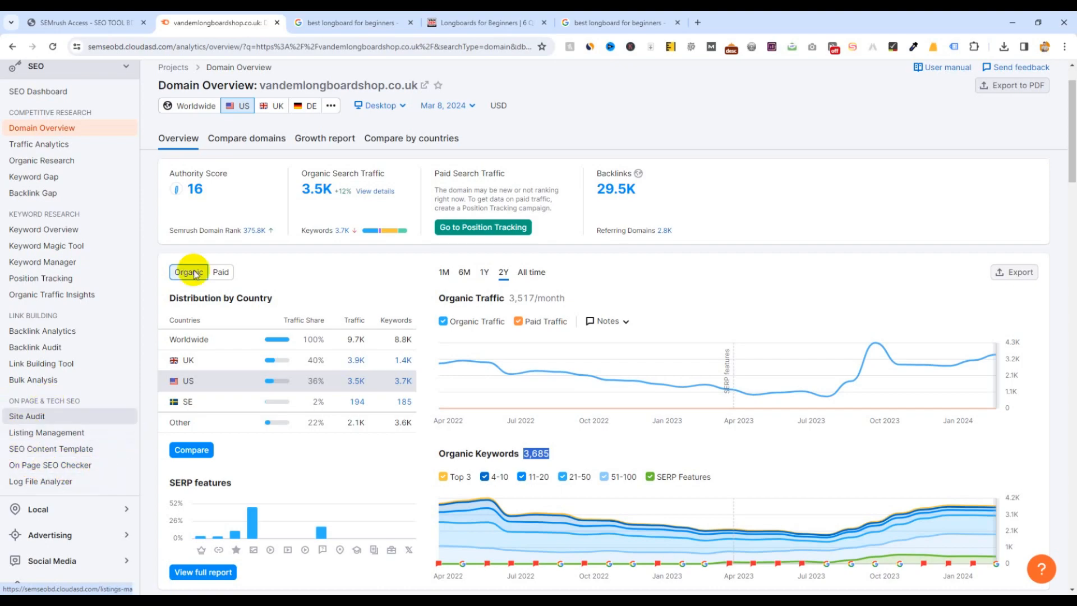
pyautogui.scroll(1, 82, 403)
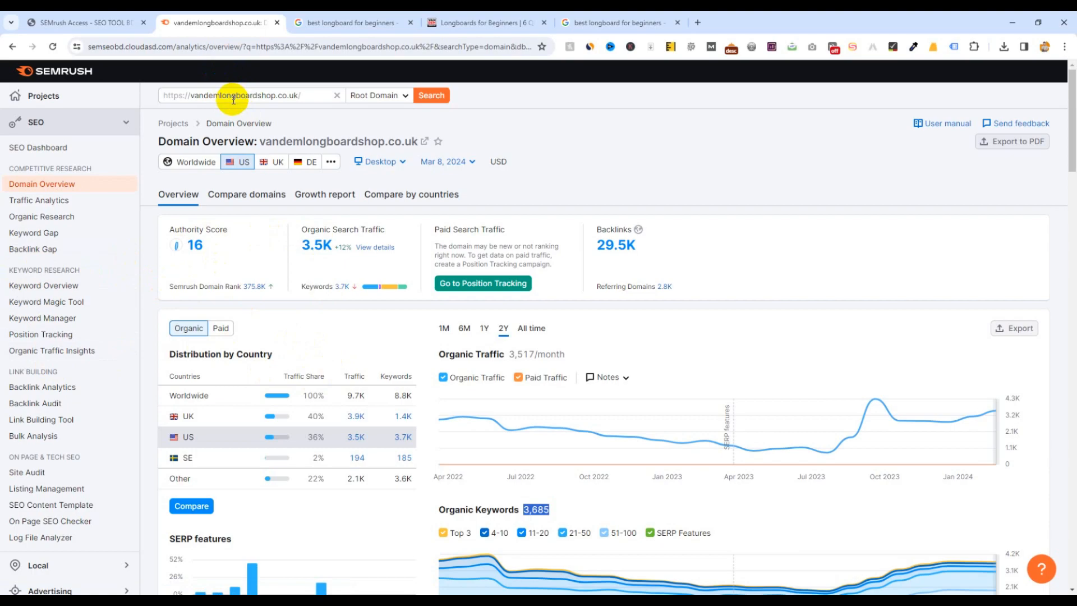
# Open the detailed Organic Research positions report from the domain's top organic keywords.
pyautogui.scroll(-5, 168, 236)
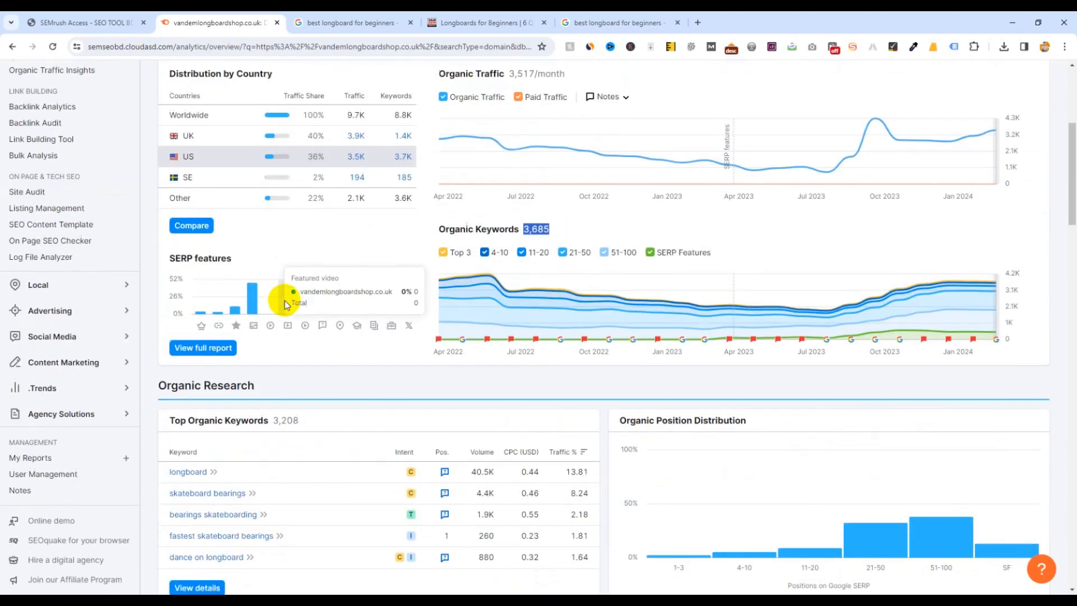
pyautogui.scroll(-3, 219, 392)
pyautogui.click(193, 418)
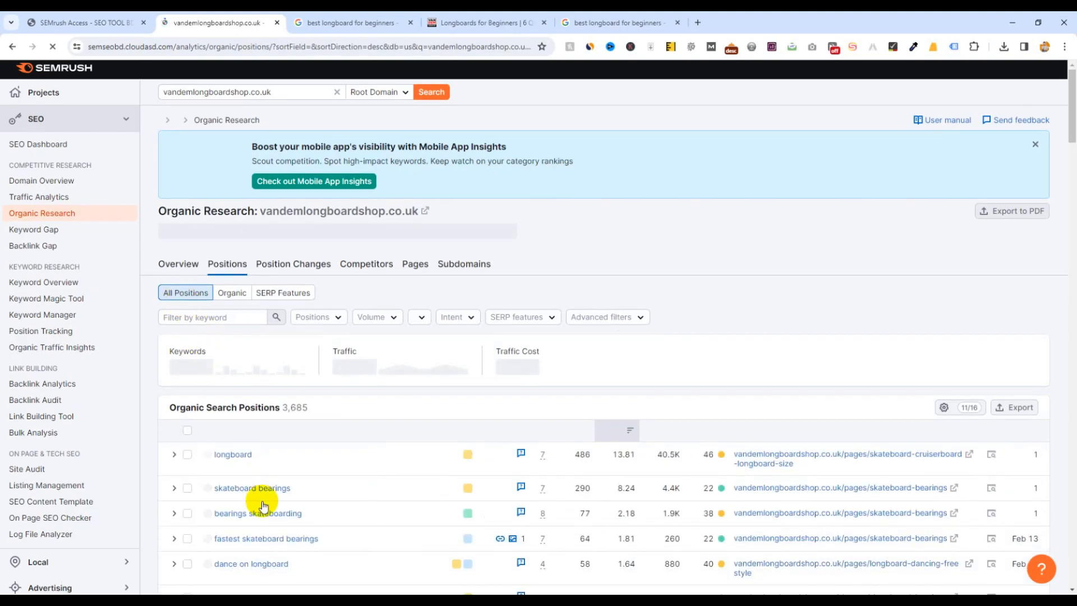
pyautogui.scroll(-3, 263, 505)
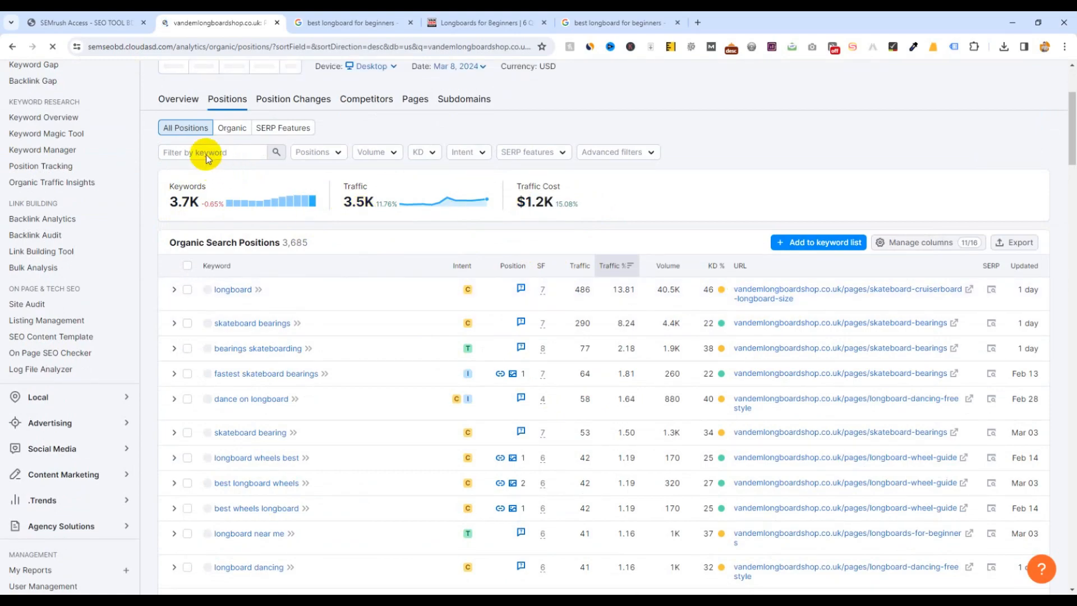
# Inspect the keyword, Positions, Volume and KD filter options for the organic search positions without applying any.
pyautogui.click(222, 152)
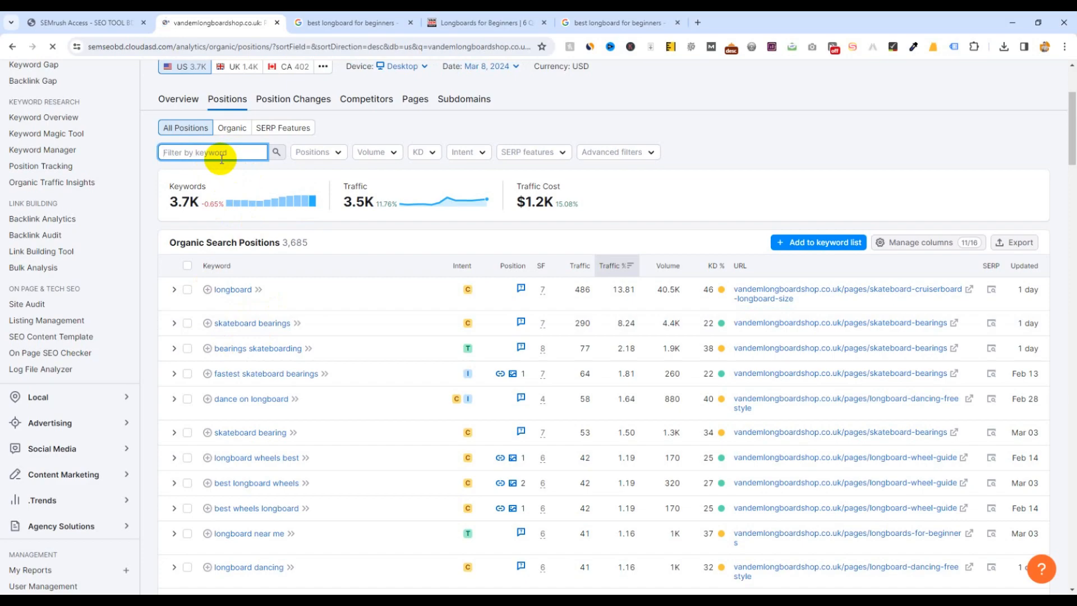
pyautogui.click(334, 152)
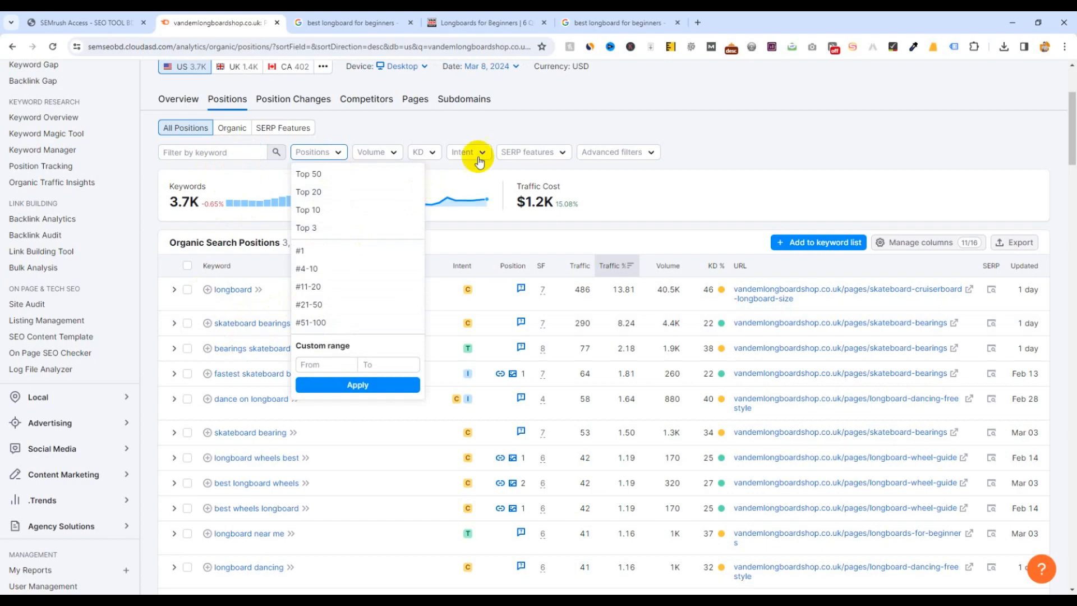
pyautogui.click(395, 150)
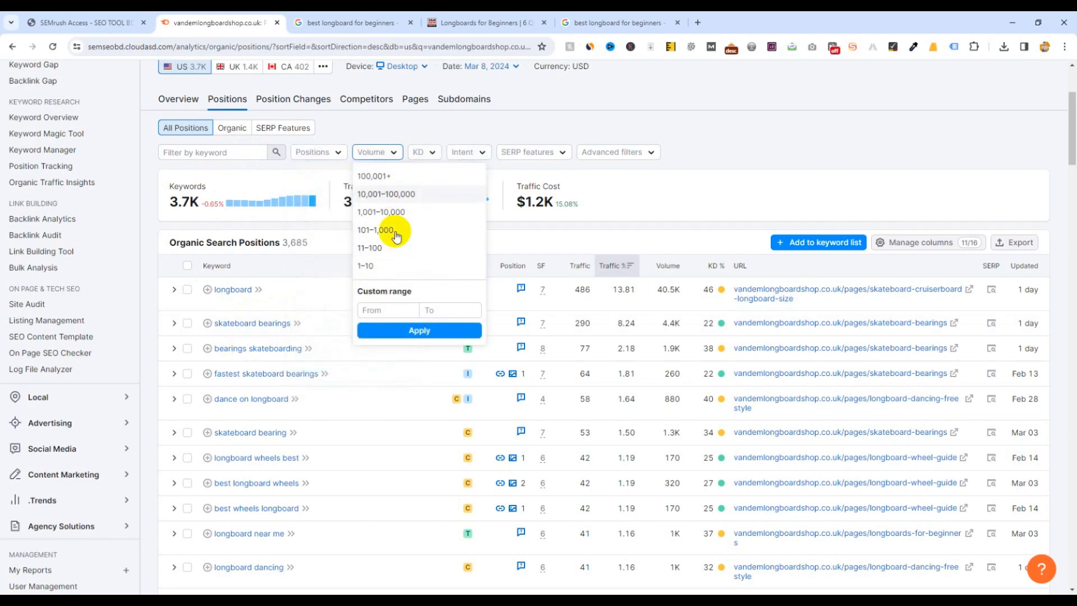
pyautogui.click(431, 154)
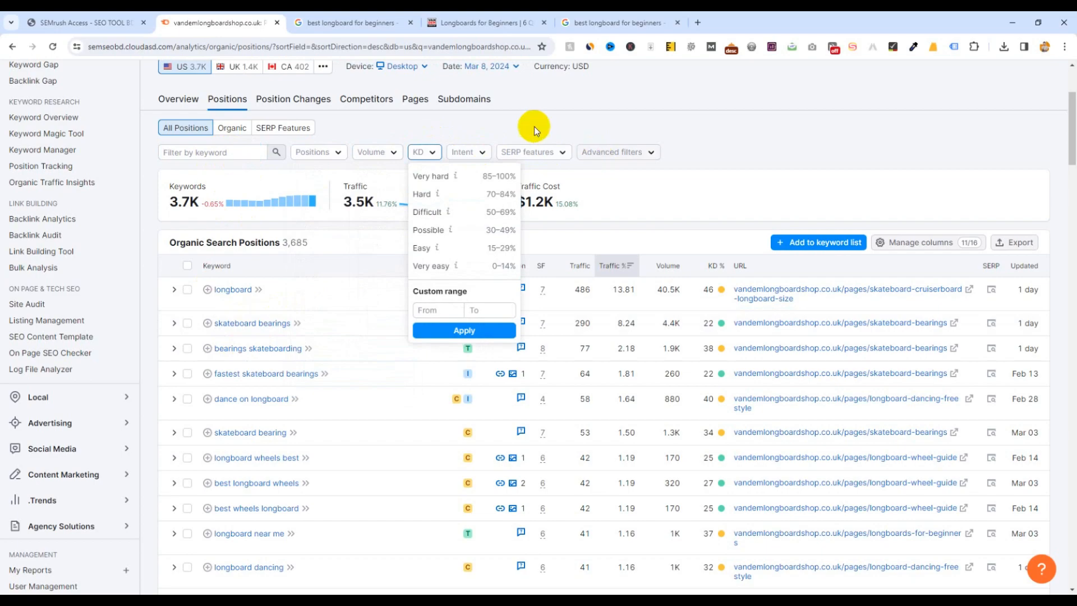
pyautogui.click(460, 130)
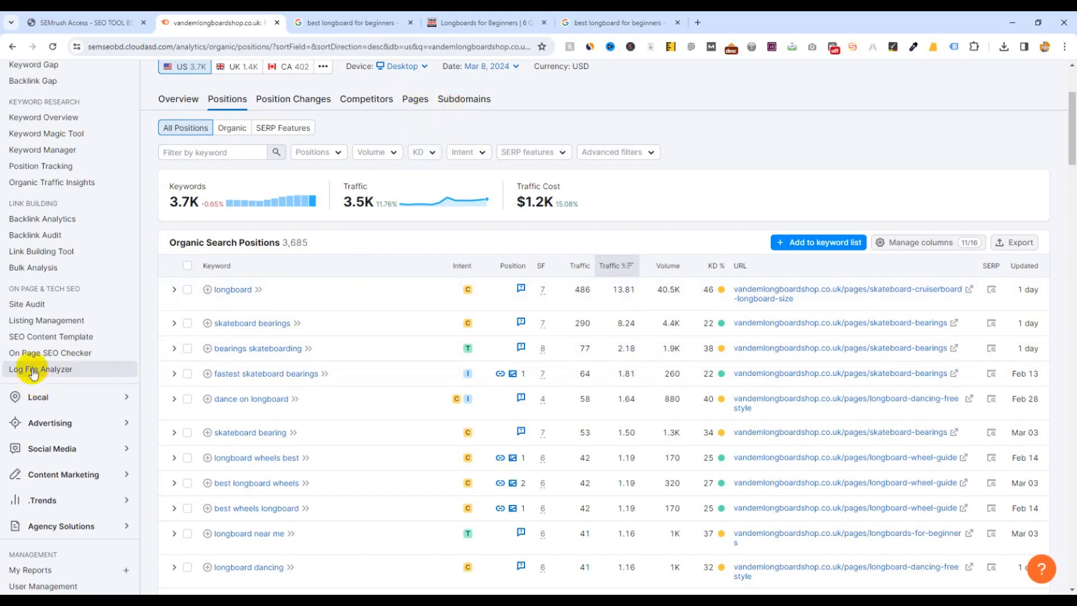
pyautogui.scroll(2, 56, 344)
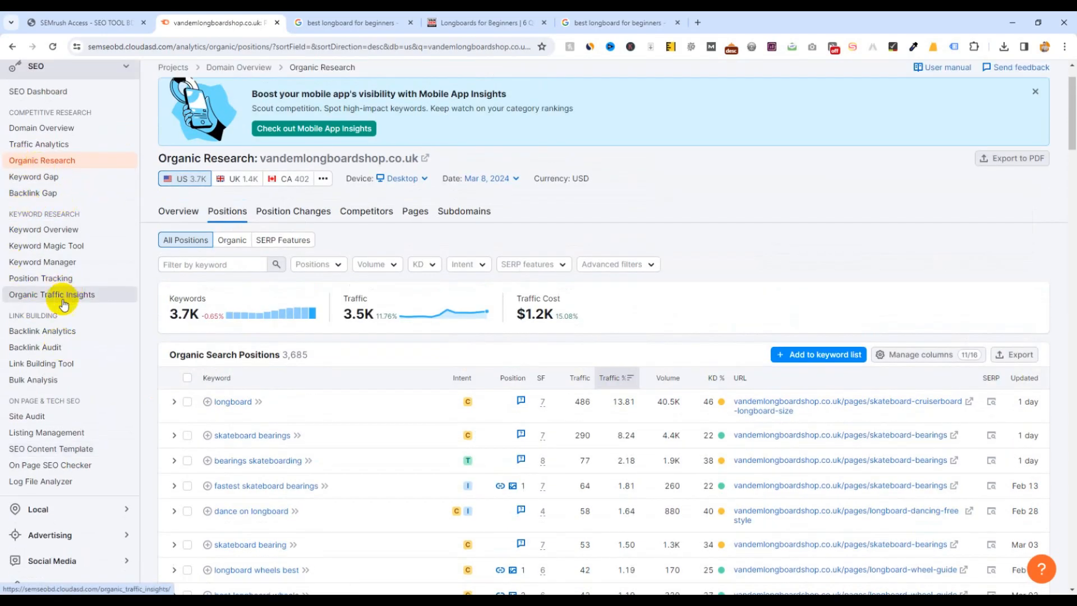
pyautogui.click(40, 348)
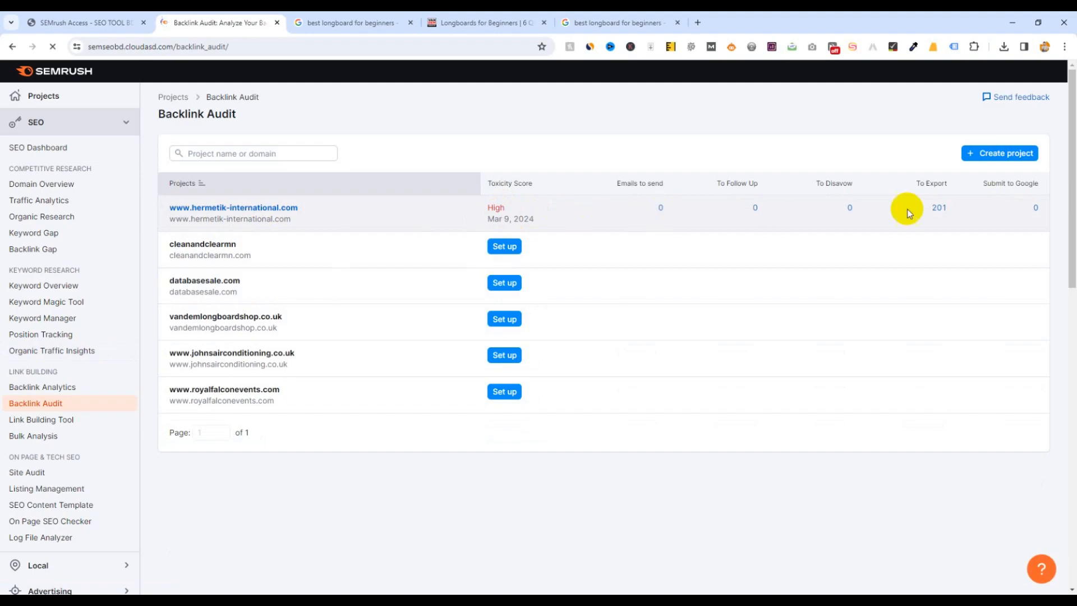
pyautogui.click(217, 154)
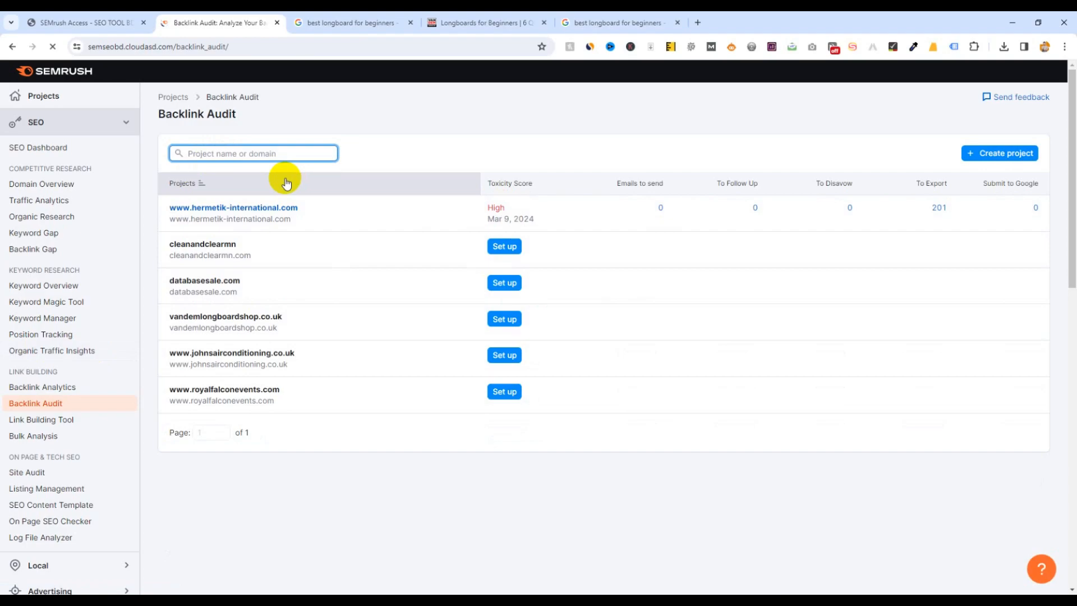
pyautogui.write('https://vandemlongboardshop.co.uk/')
pyautogui.scroll(-1, 385, 195)
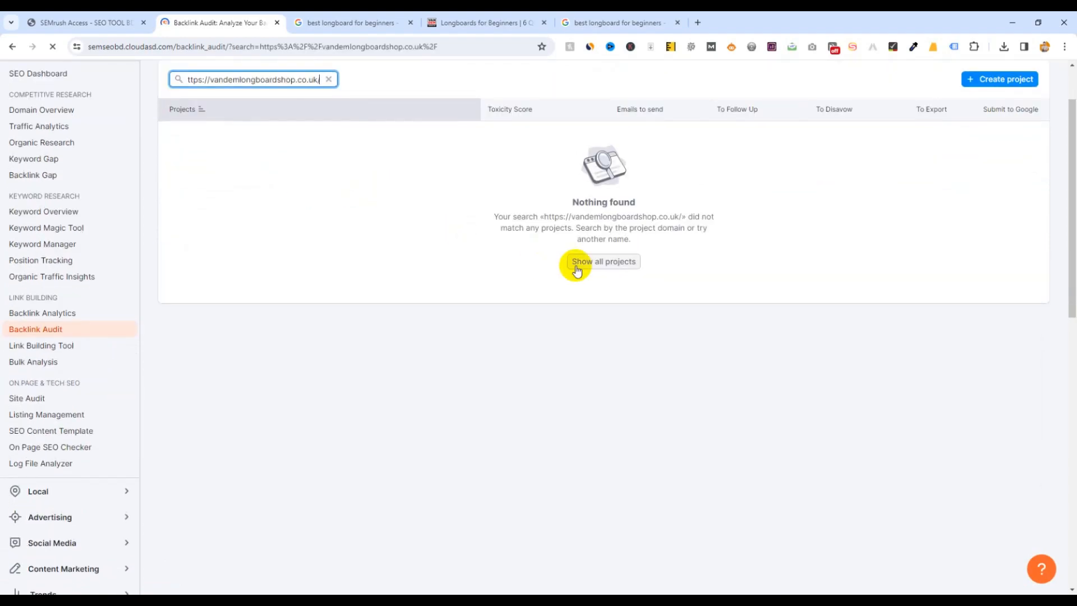
# Show all projects again, set up the vandemlongboardshop.co.uk project with the Root domain scope and start its backlink audit.
pyautogui.click(600, 263)
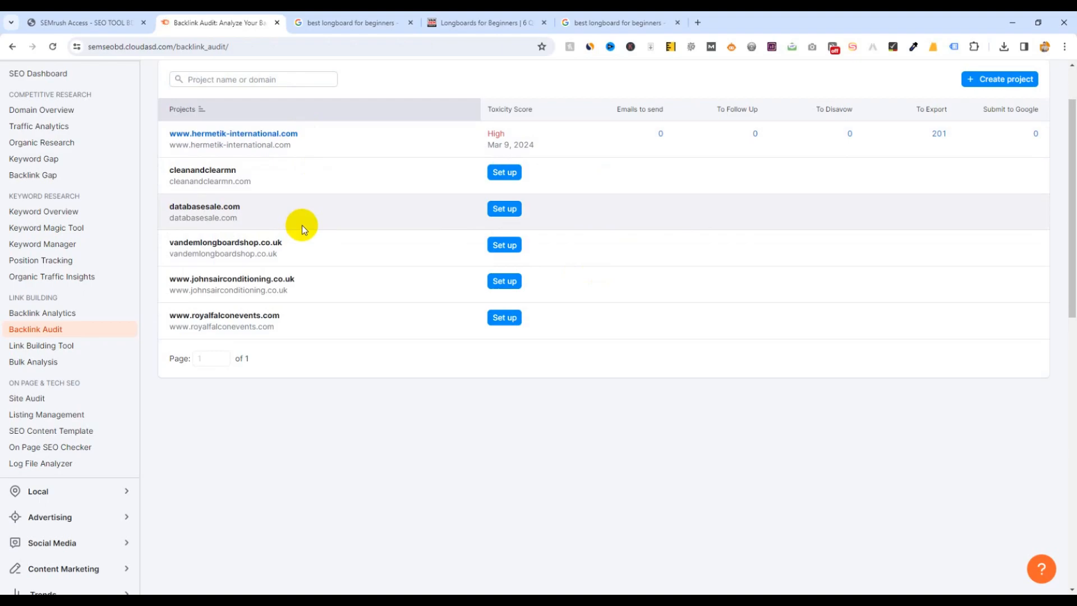
pyautogui.scroll(1, 435, 178)
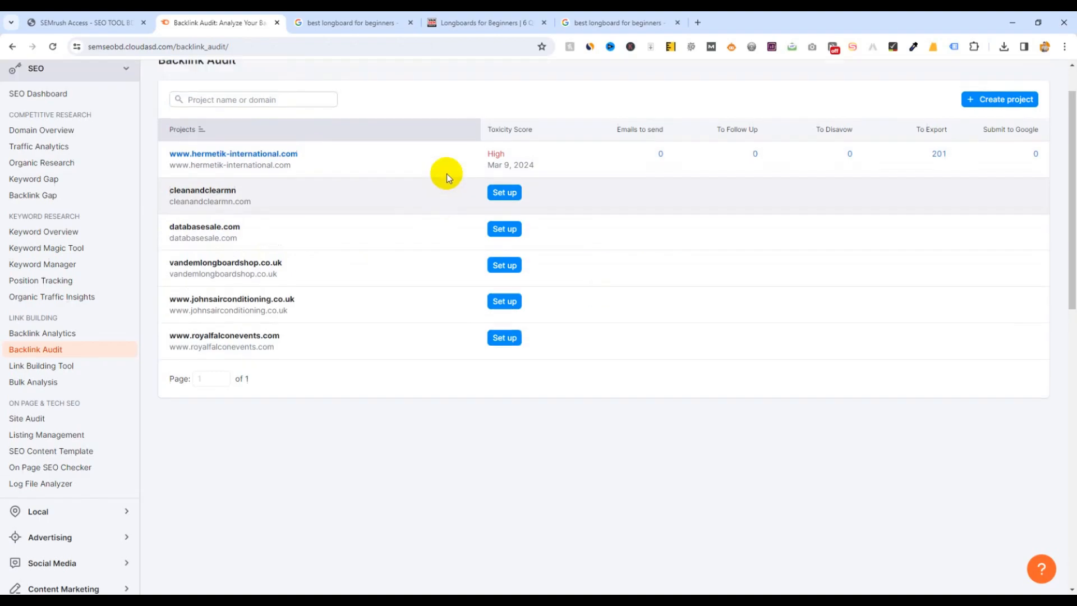
pyautogui.scroll(2, 447, 174)
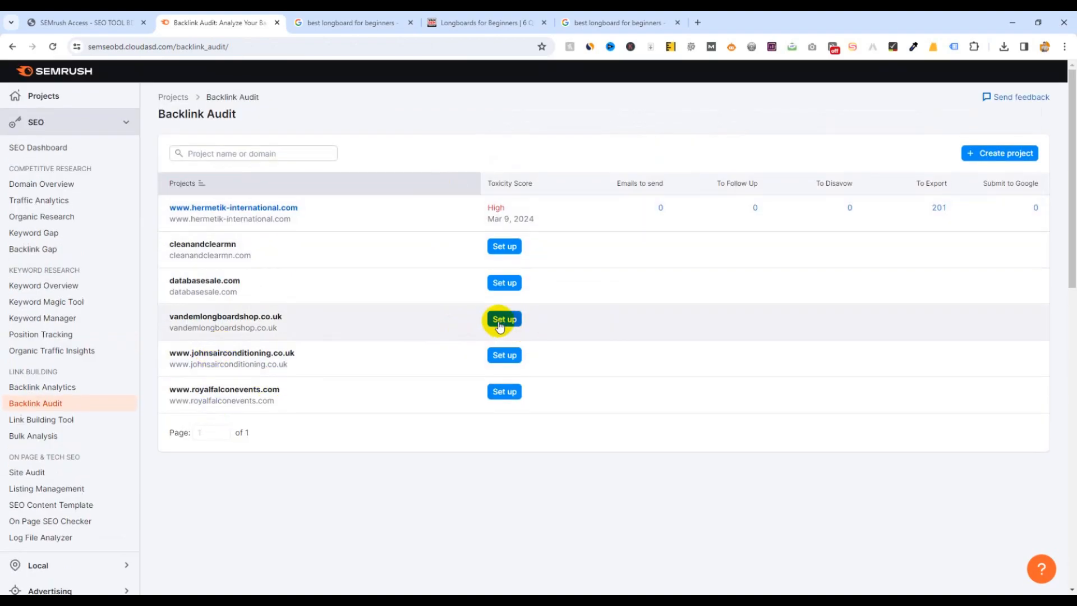
pyautogui.click(499, 324)
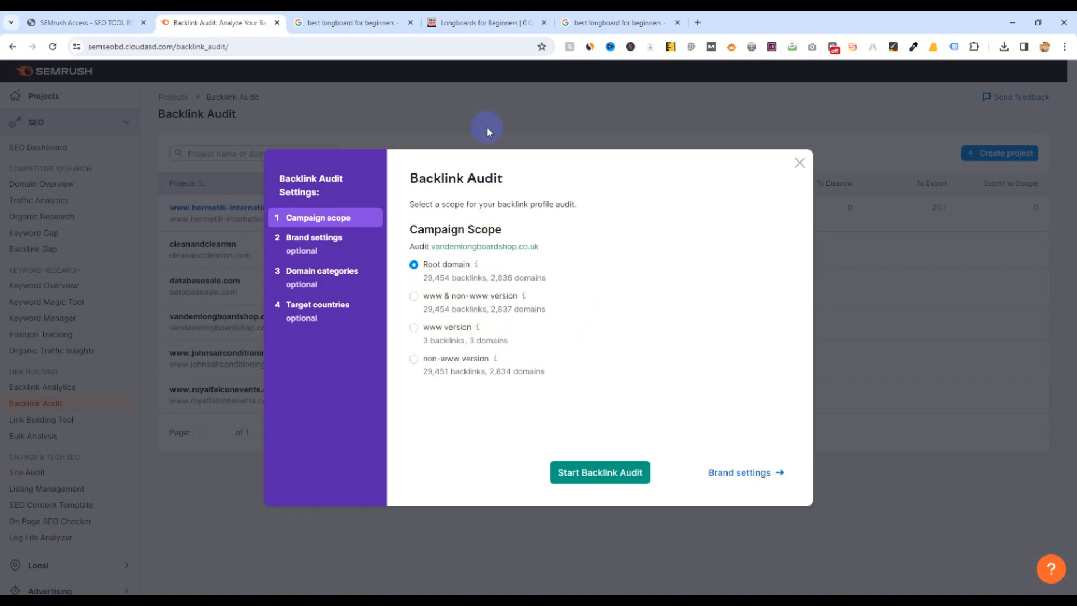
pyautogui.click(481, 22)
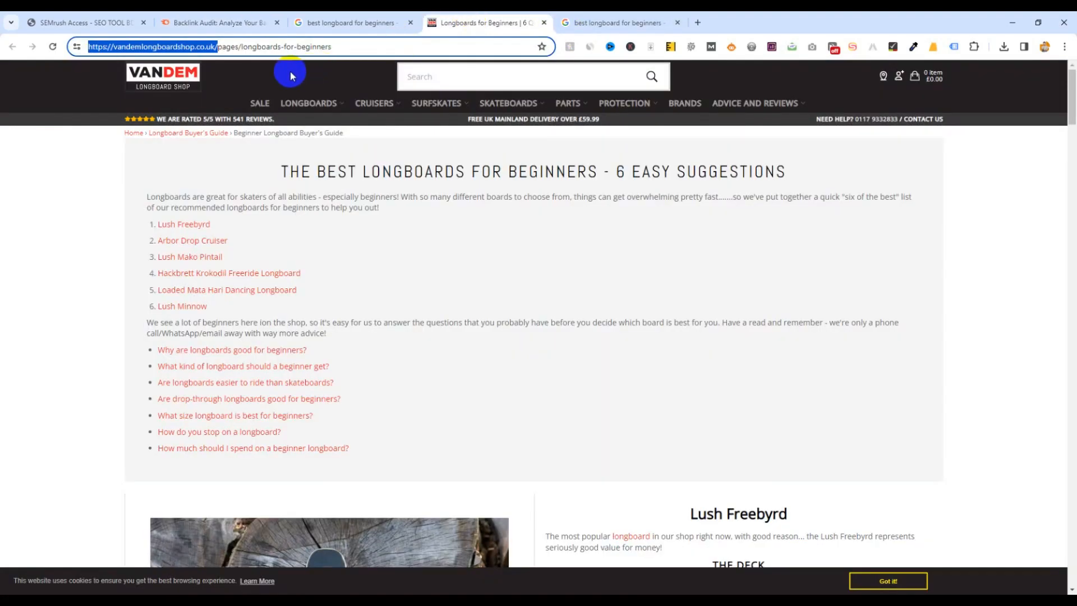
pyautogui.click(228, 20)
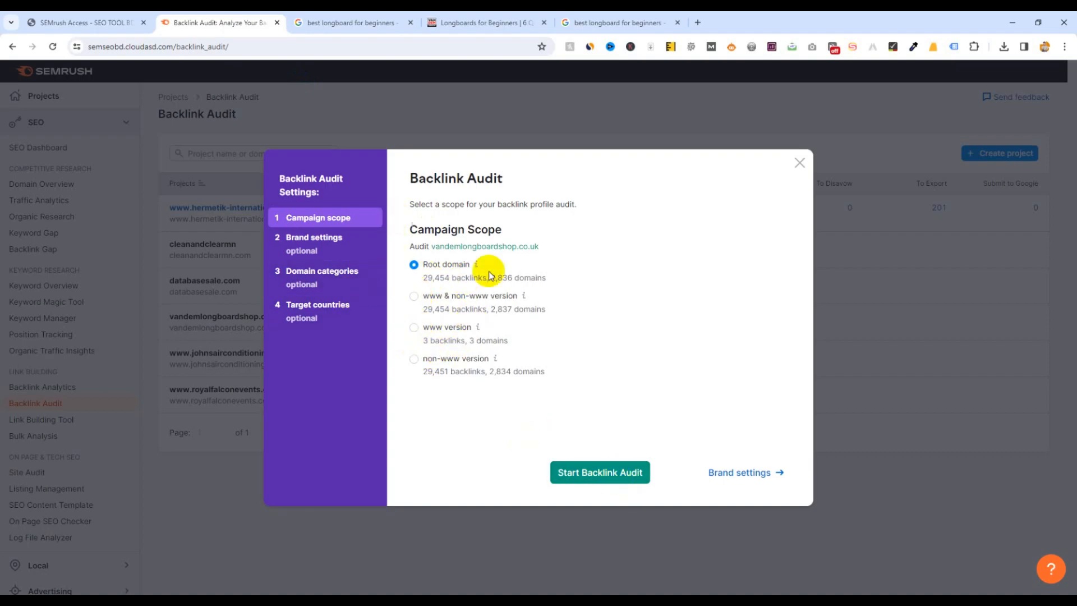
pyautogui.click(591, 474)
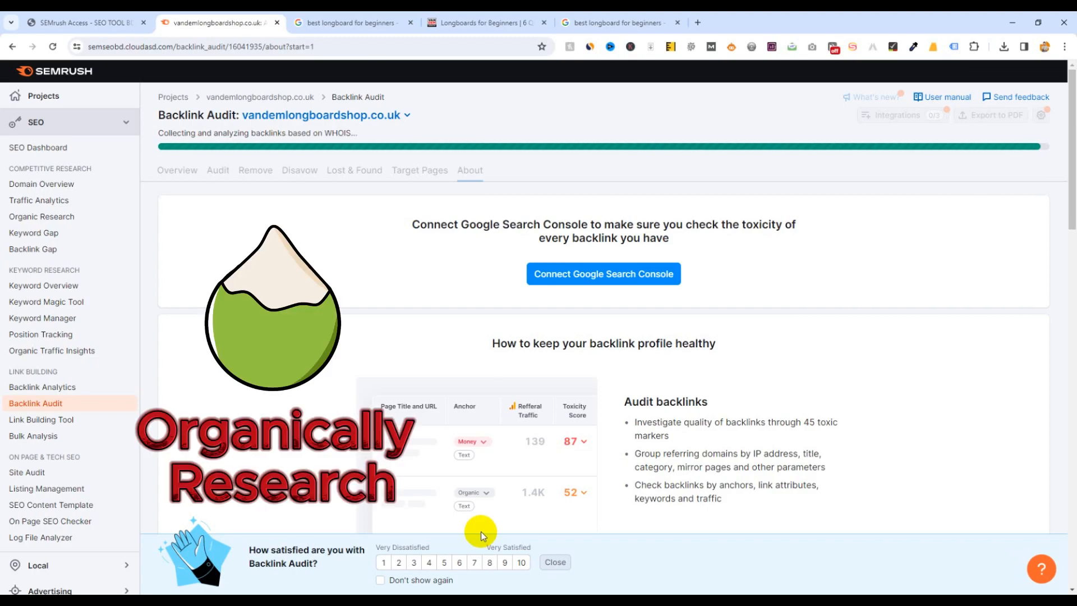
# Look over the Google results for "best longboard for beginners" and return to the running backlink audit in Semrush.
pyautogui.click(348, 23)
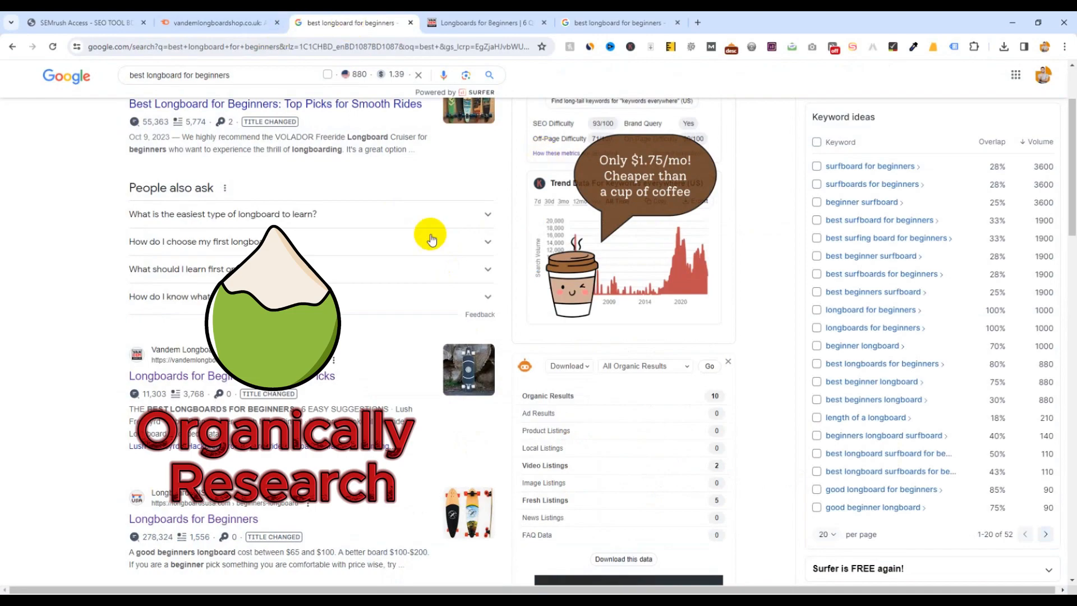
pyautogui.scroll(2, 345, 212)
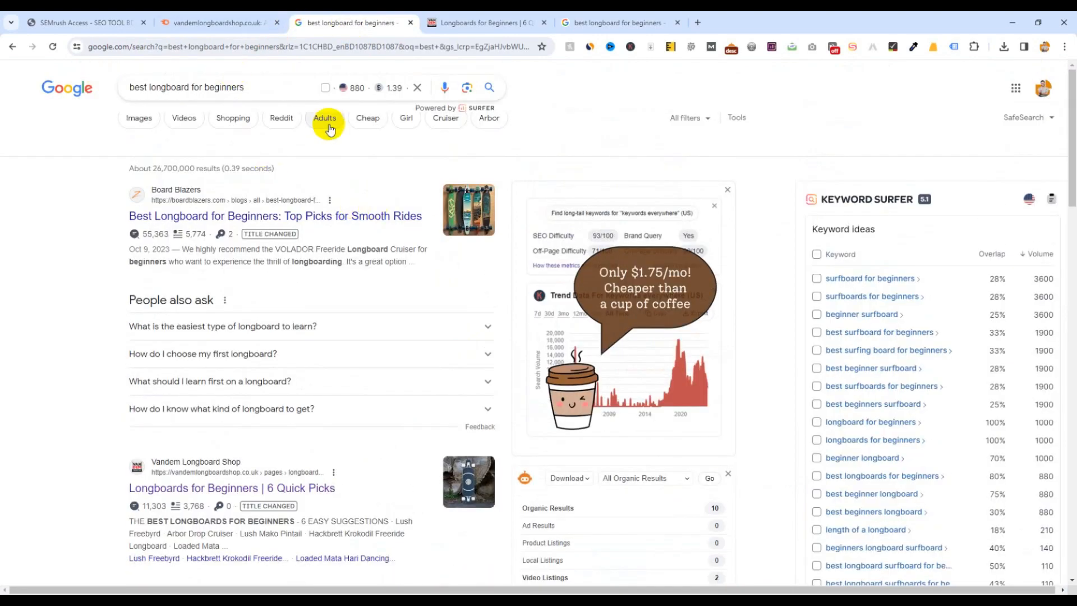
pyautogui.click(235, 21)
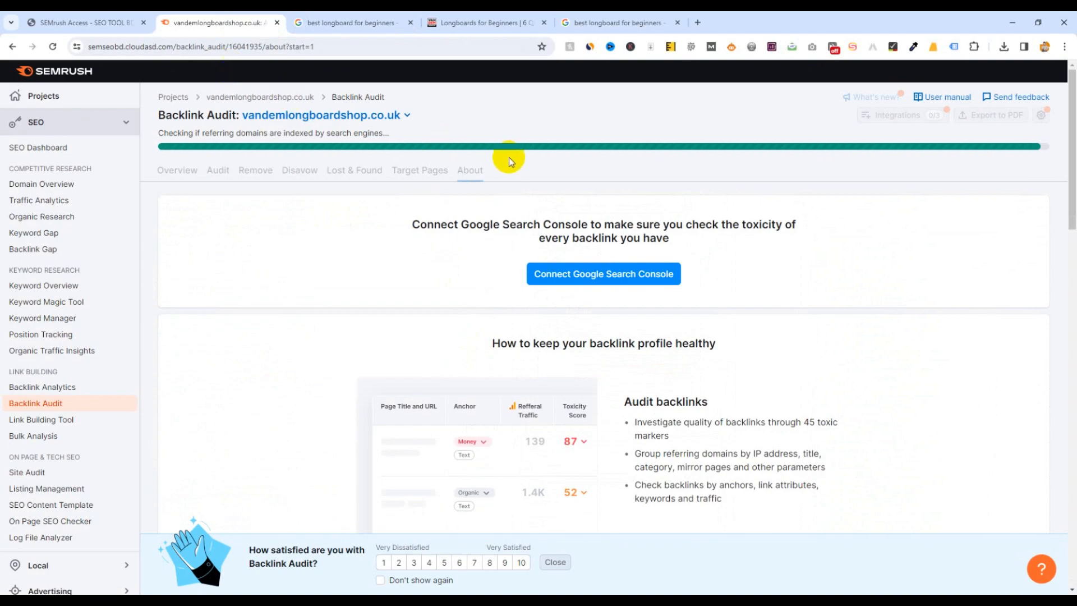